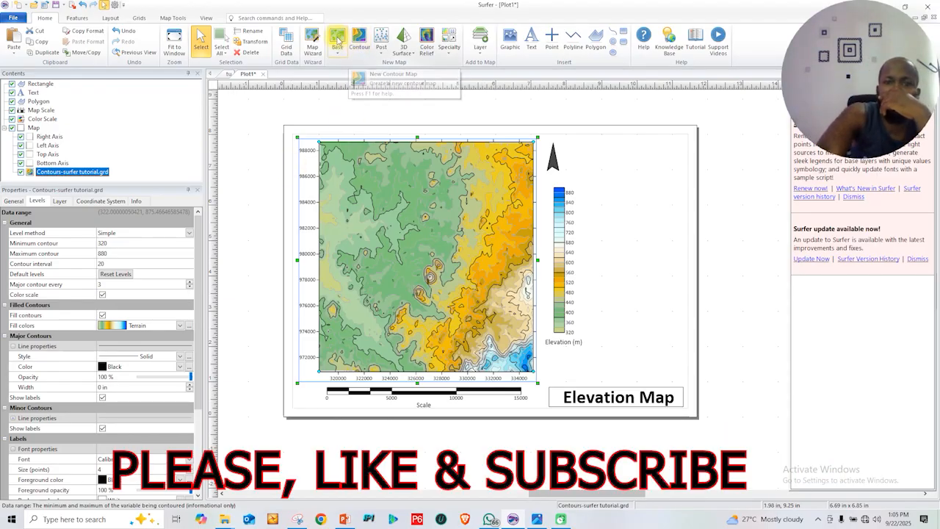
Start a new base map from data using the surfer tutorial text file, importing it as delimited fields from row 1
left_click(336, 38)
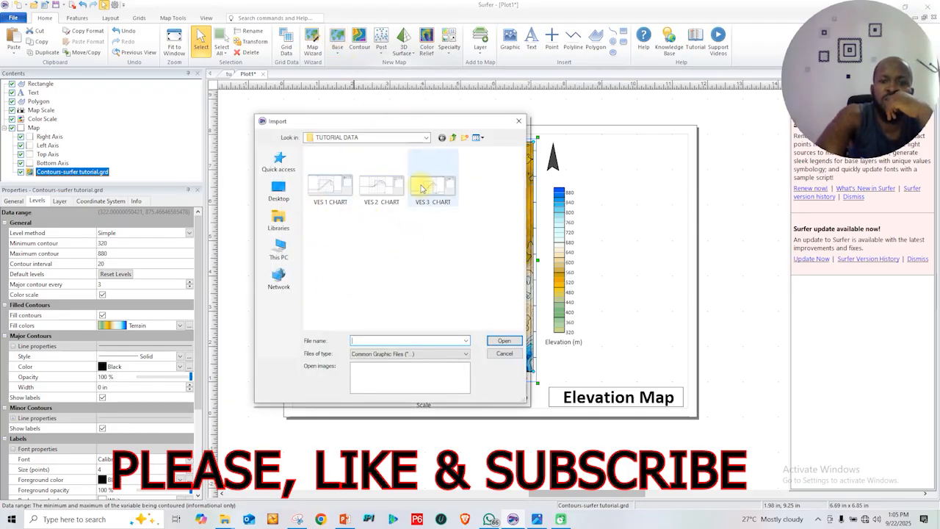
left_click(519, 124)
left_click(339, 55)
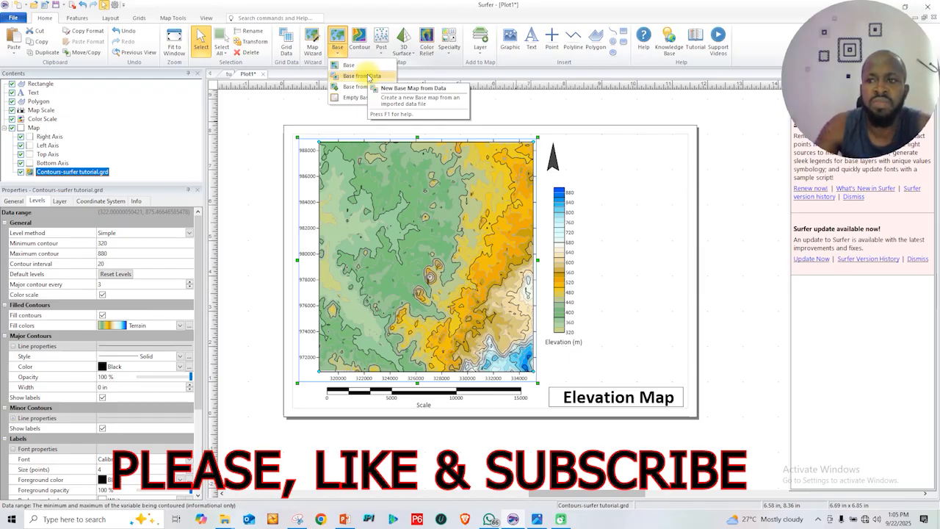
left_click(364, 76)
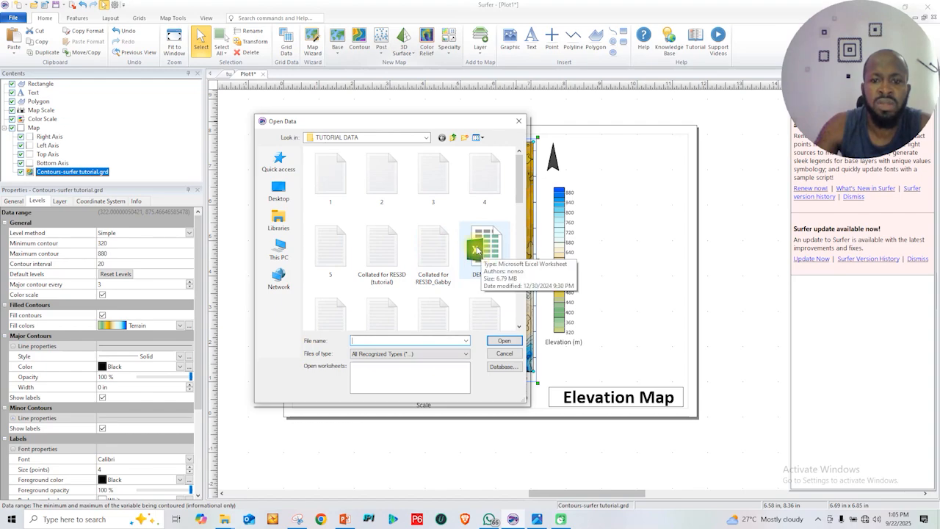
left_click_drag(520, 176, 504, 316)
scroll(502, 301, "up", 1)
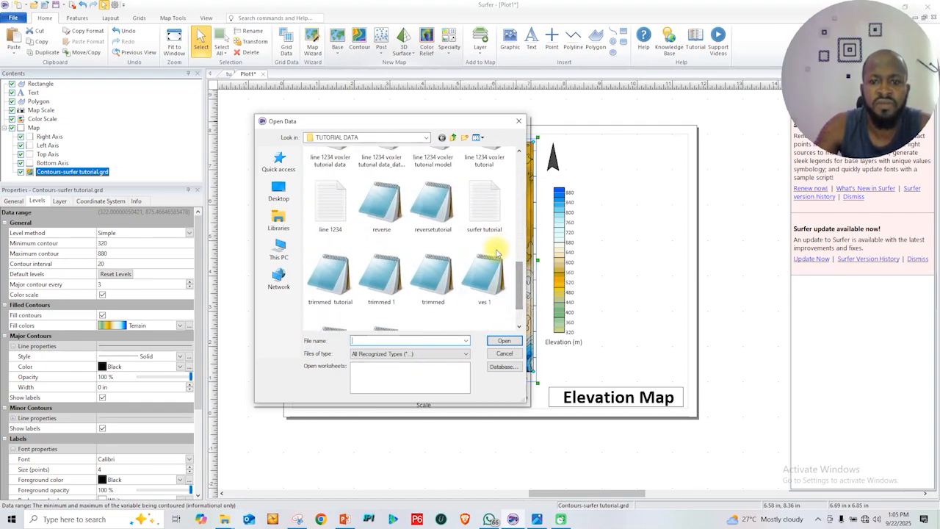
left_click(486, 206)
left_click(503, 342)
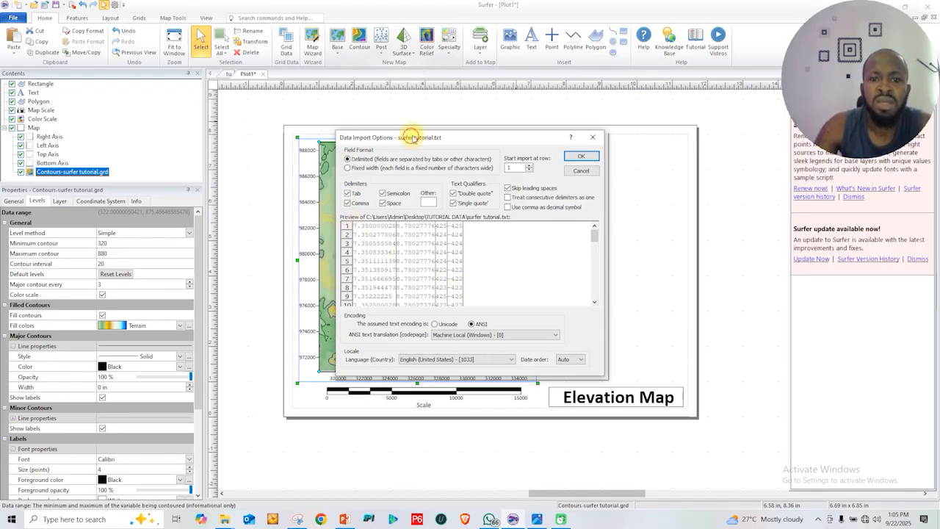
left_click_drag(410, 139, 434, 159)
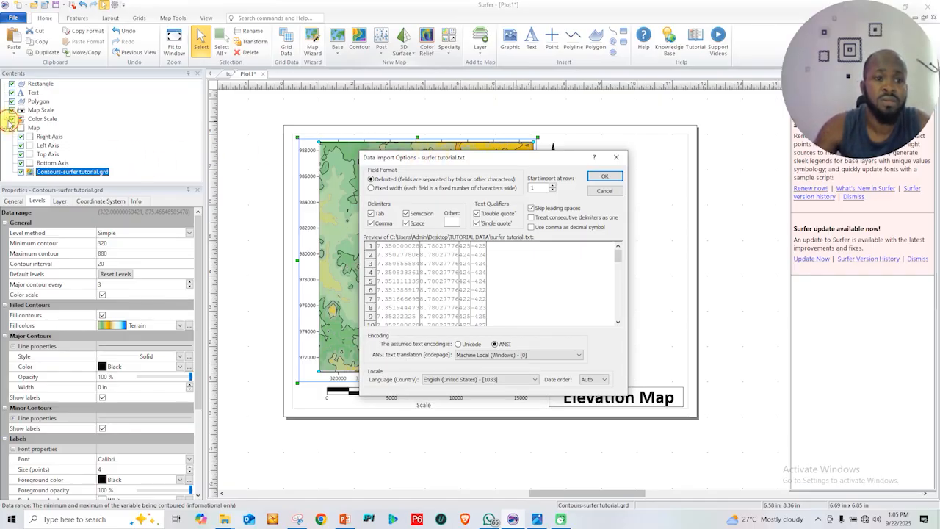
left_click_drag(499, 157, 445, 147)
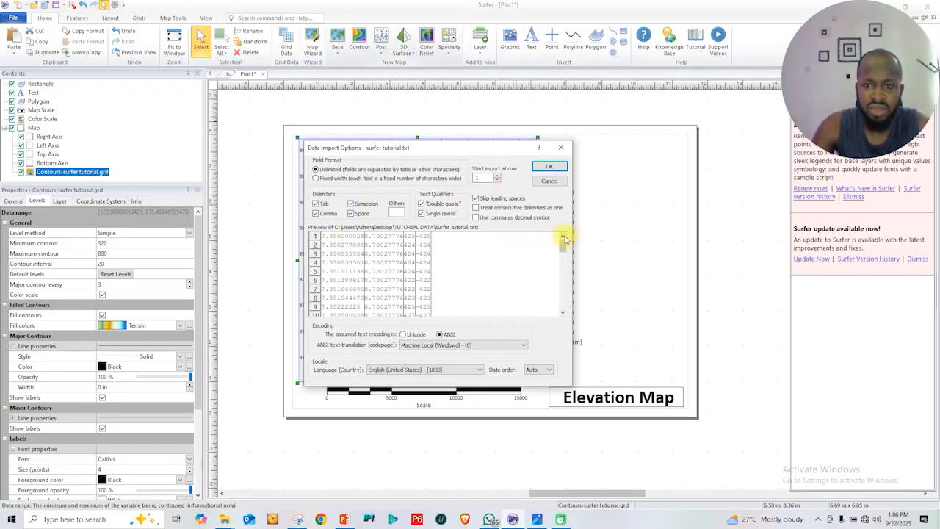
left_click(536, 169)
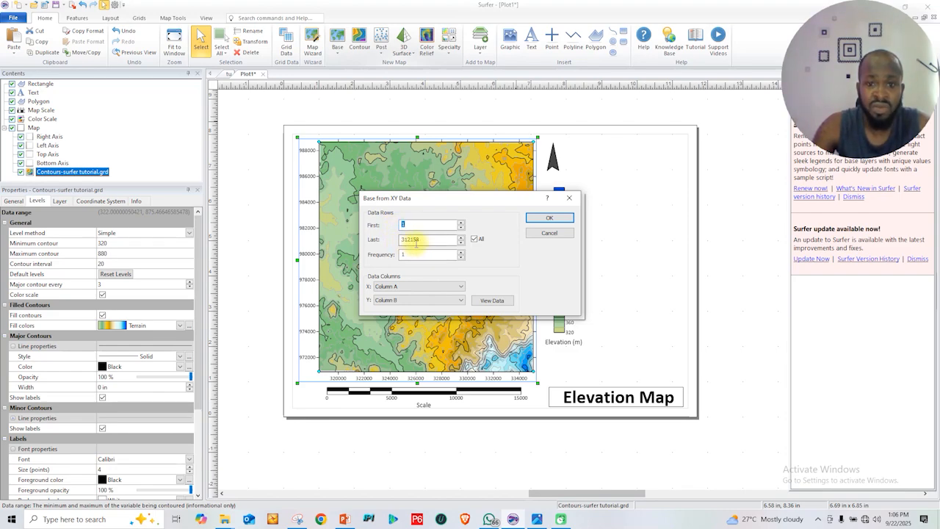
Set the data row frequency to 10 with X in Column A and Y in Column B, and create the base map
left_click(474, 240)
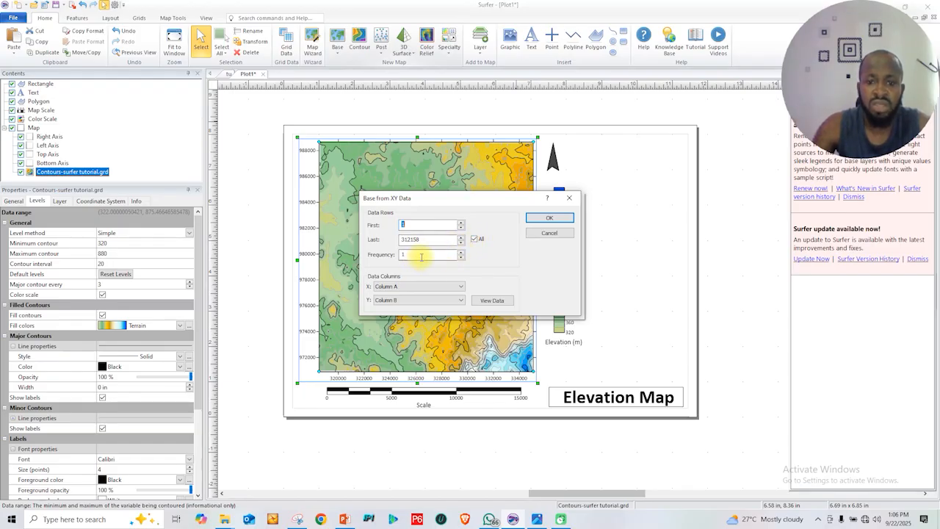
left_click(461, 252)
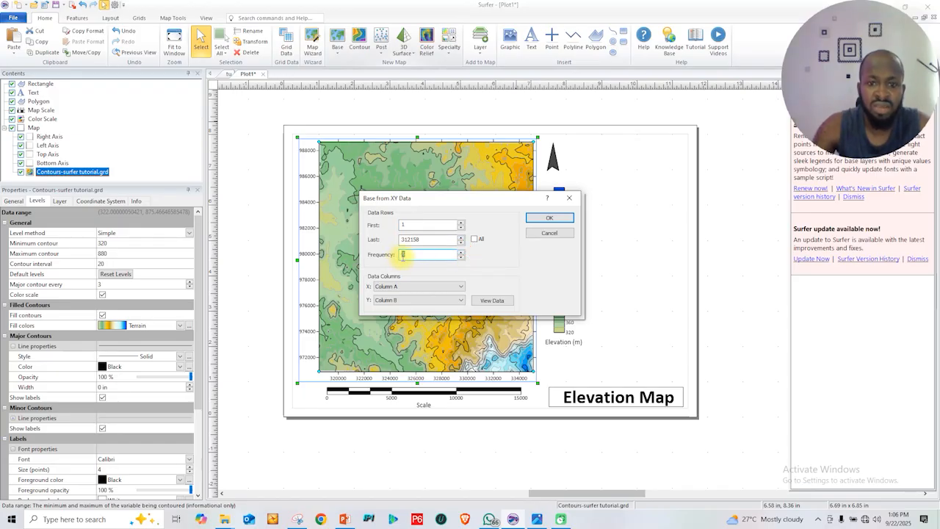
key("Tab")
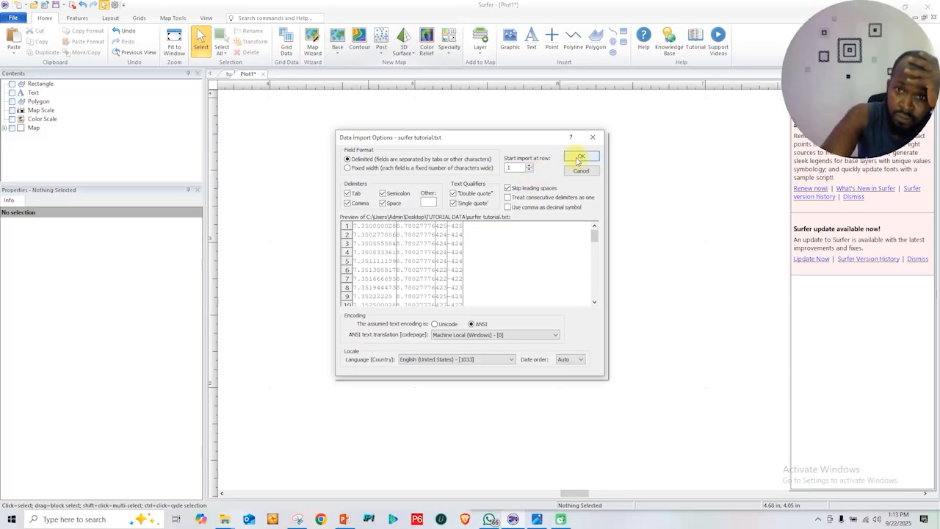
left_click(582, 153)
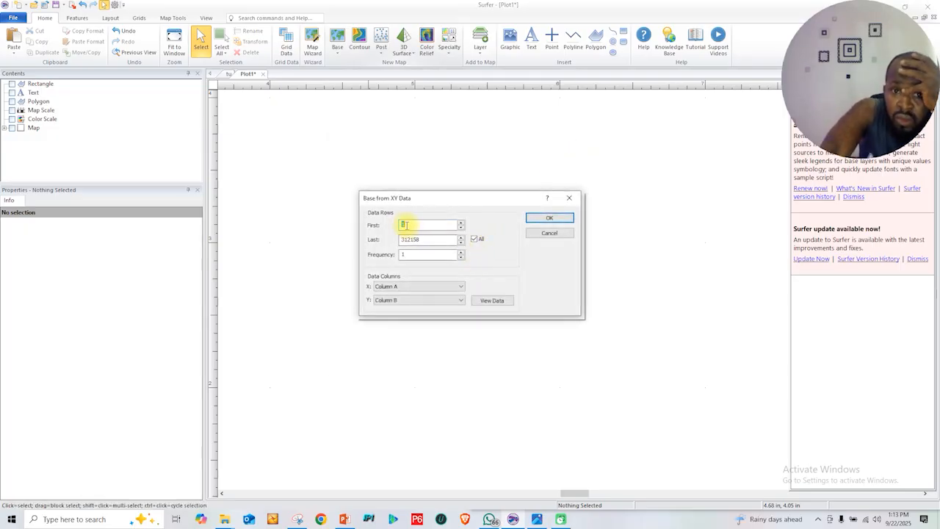
left_click(443, 255)
type("0")
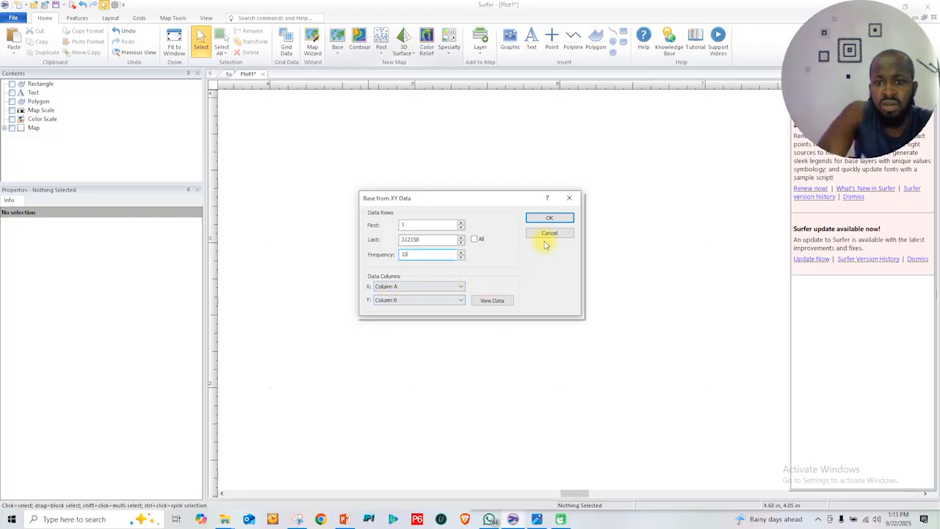
left_click(544, 218)
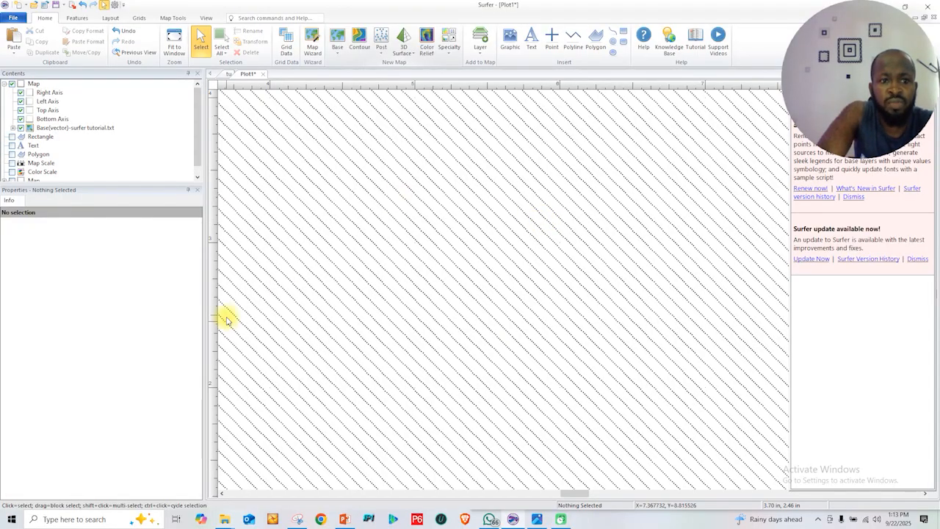
Inspect the point pattern of the new base map and hide that map
scroll(317, 283, "down", 5)
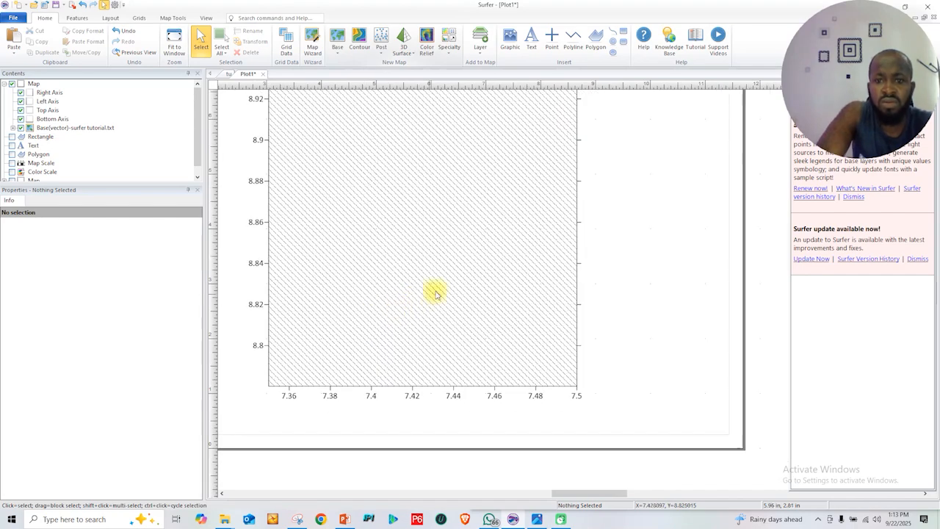
scroll(611, 220, "up", 1)
scroll(404, 218, "down", 1)
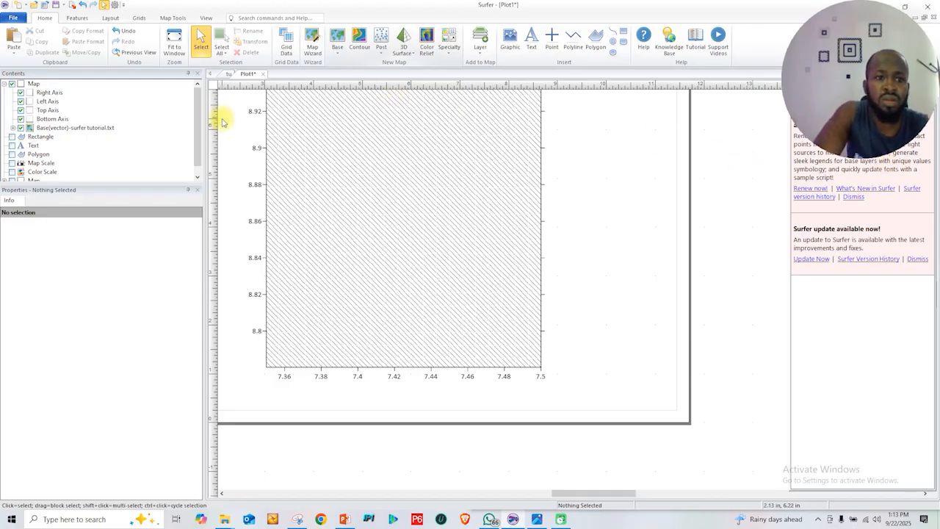
left_click(12, 85)
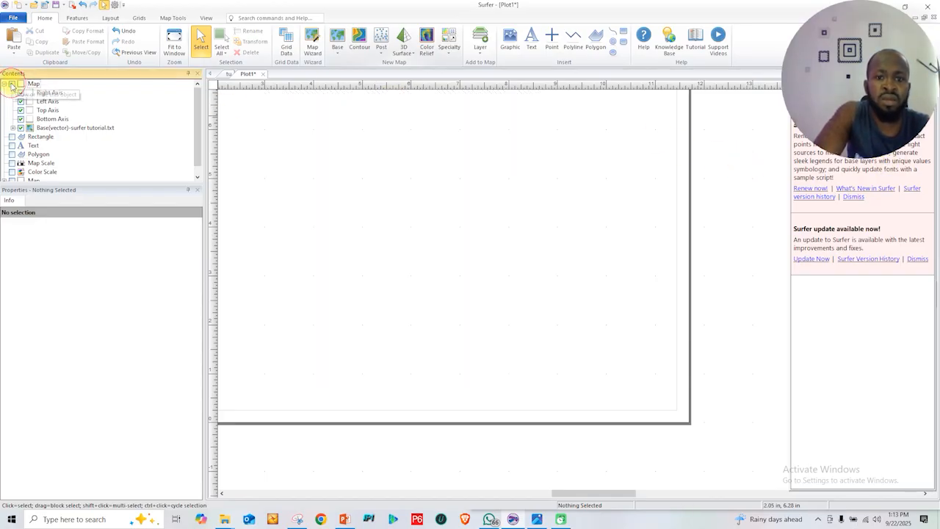
Start another base map from data with the surfer tutorial text file, keeping the delimited import options
left_click(338, 41)
left_click(351, 76)
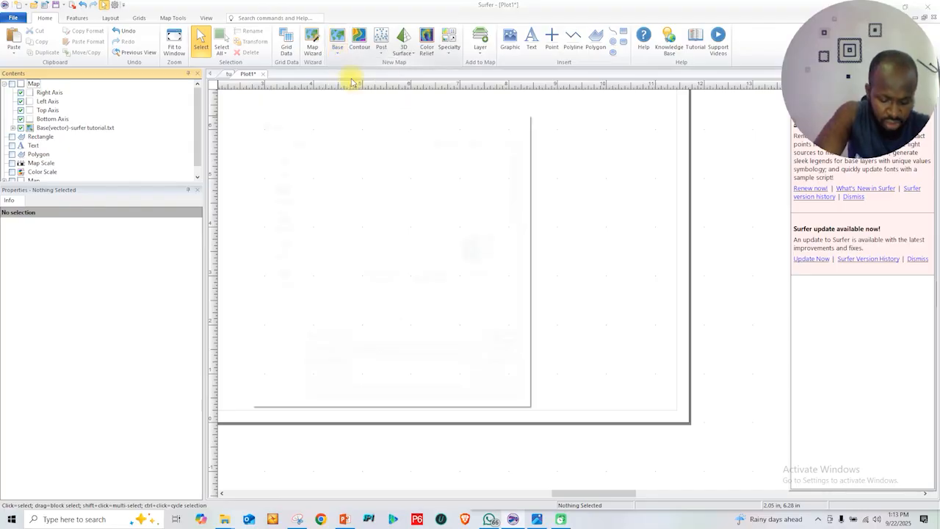
scroll(519, 281, "down", 3)
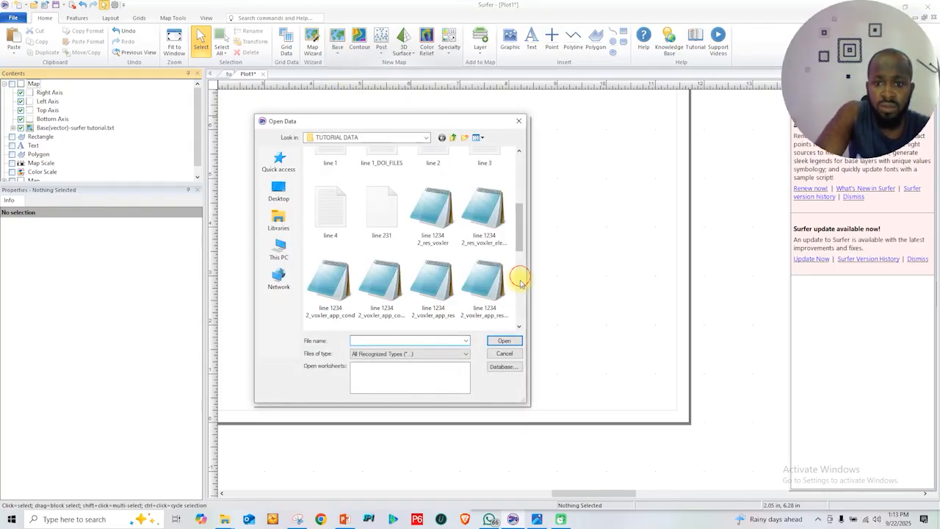
scroll(520, 286, "down", 5)
left_click(497, 257)
left_click(505, 340)
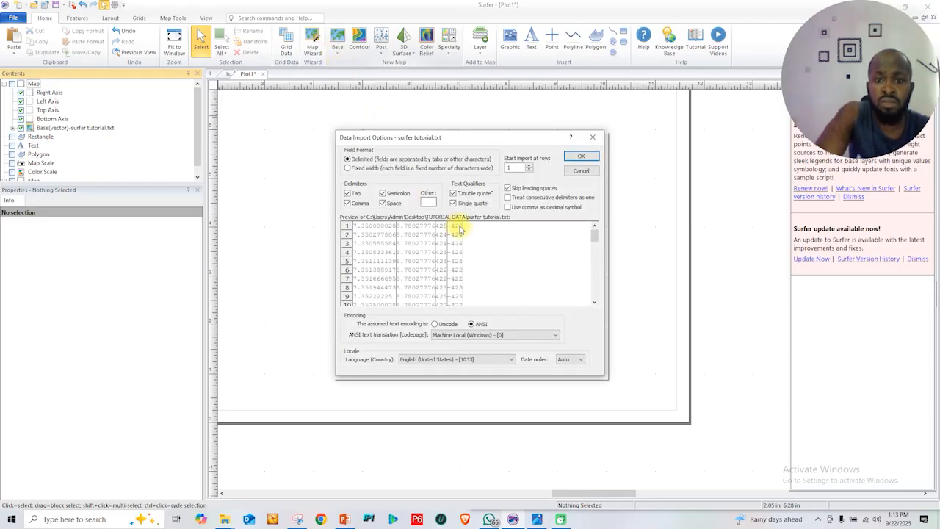
left_click(573, 158)
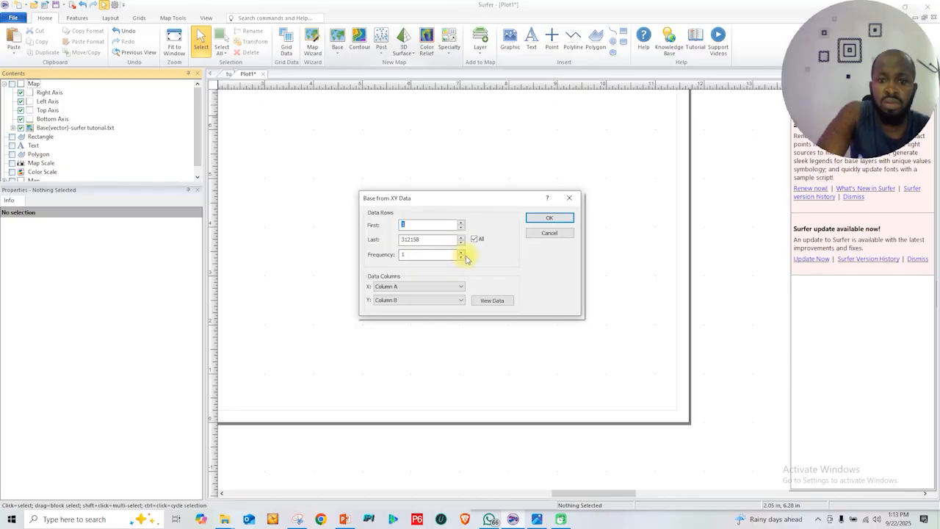
Use all data rows at frequency 1 and create the second base map
type("0")
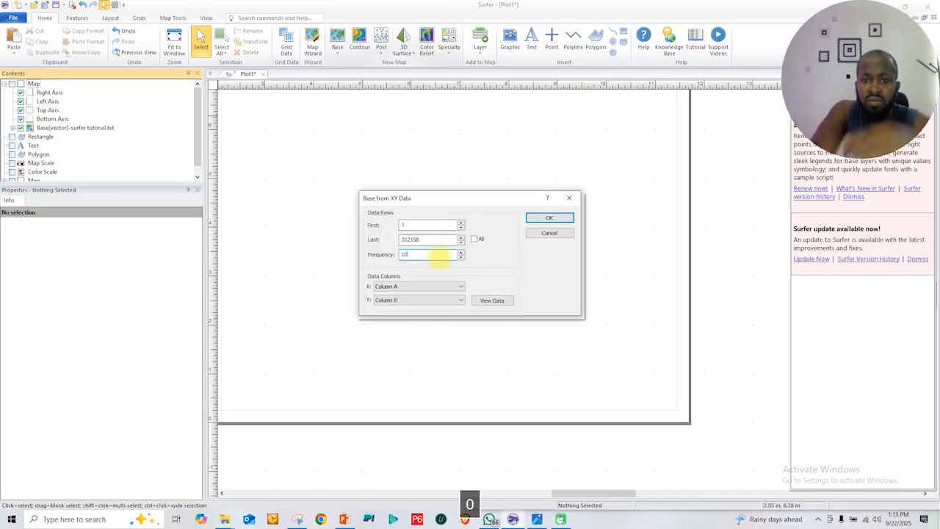
left_click(476, 240)
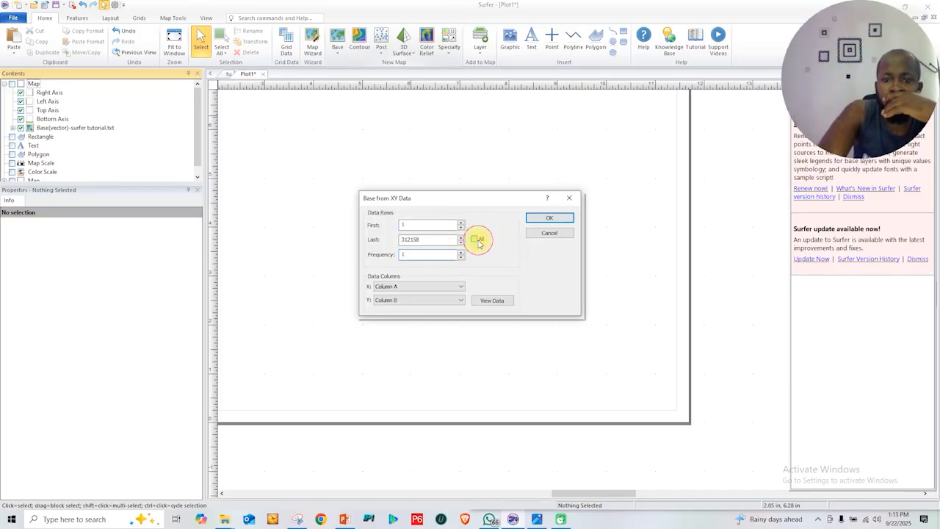
left_click(549, 217)
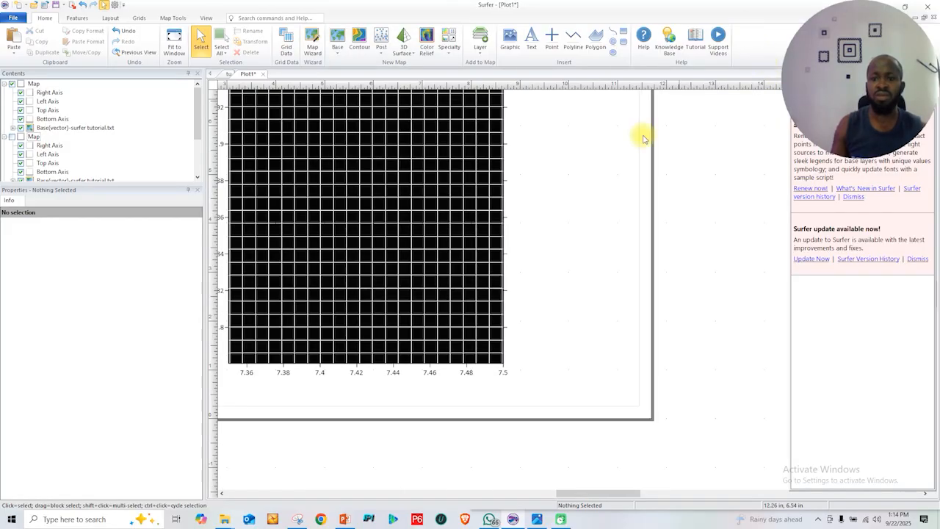
Examine the density and spacing of the plotted points across the second base map
left_click_drag(719, 10, 590, 105)
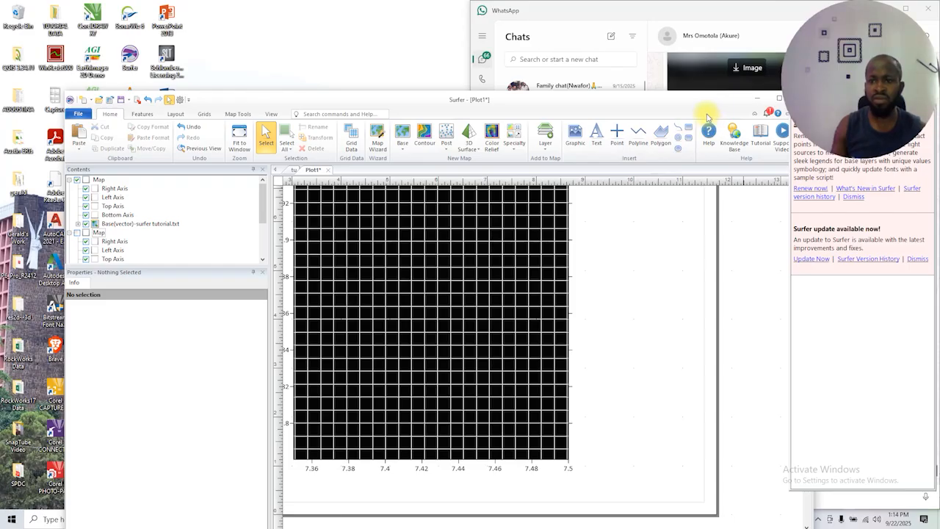
left_click_drag(703, 110, 602, 111)
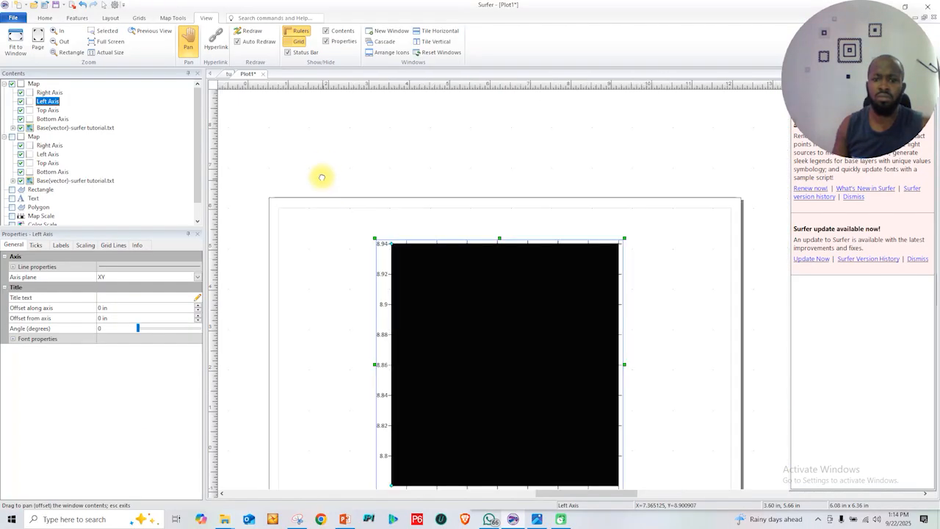
left_click_drag(322, 178, 318, 168)
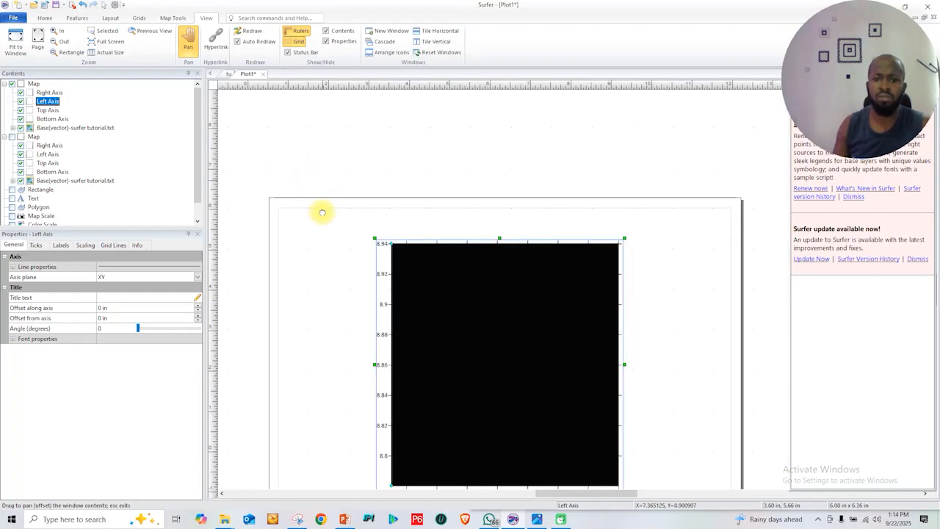
left_click_drag(331, 209, 332, 221)
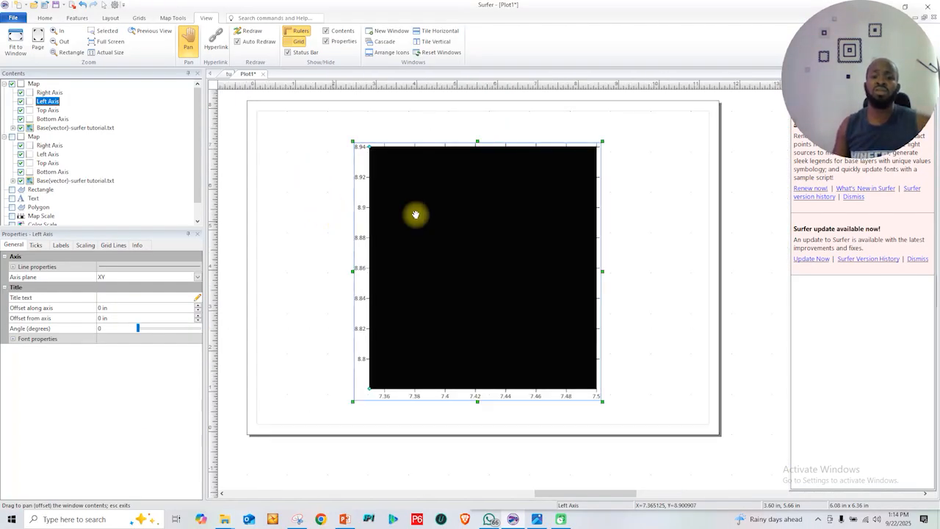
left_click_drag(472, 260, 481, 257)
scroll(481, 257, "up", 1)
scroll(481, 257, "up", 1)
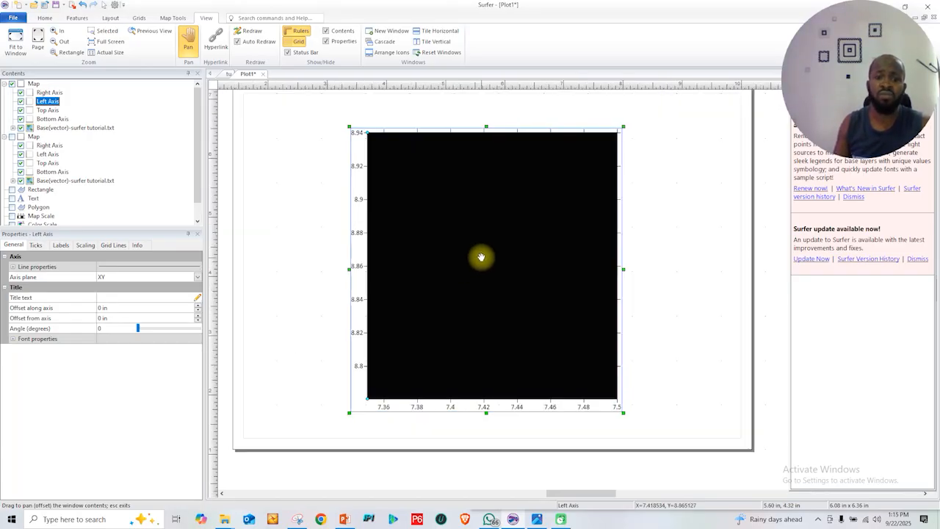
scroll(481, 256, "up", 3)
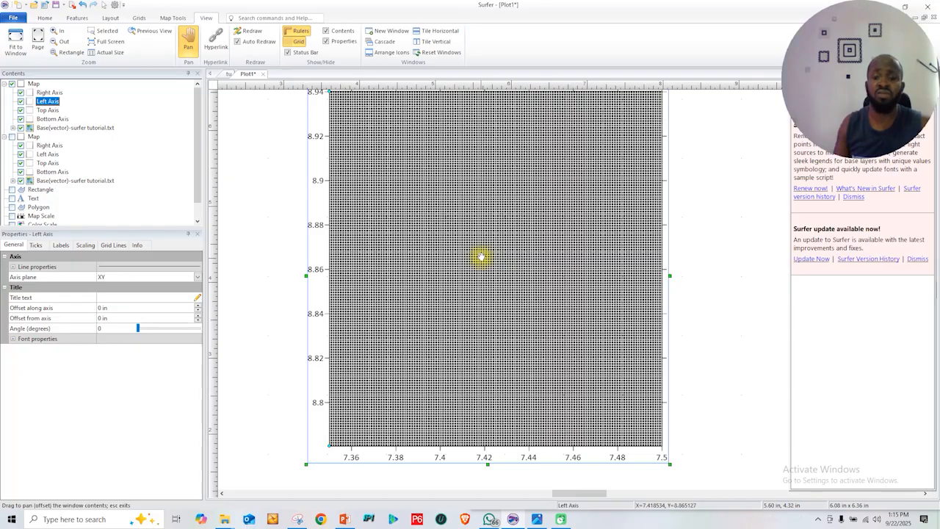
scroll(481, 257, "up", 2)
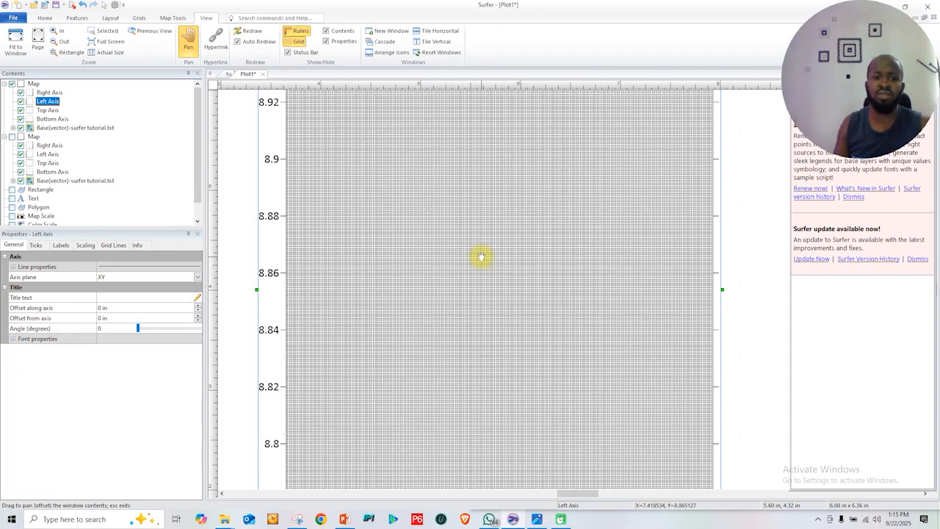
scroll(481, 257, "up", 2)
scroll(481, 257, "up", 2)
scroll(481, 256, "down", 2)
scroll(481, 257, "down", 2)
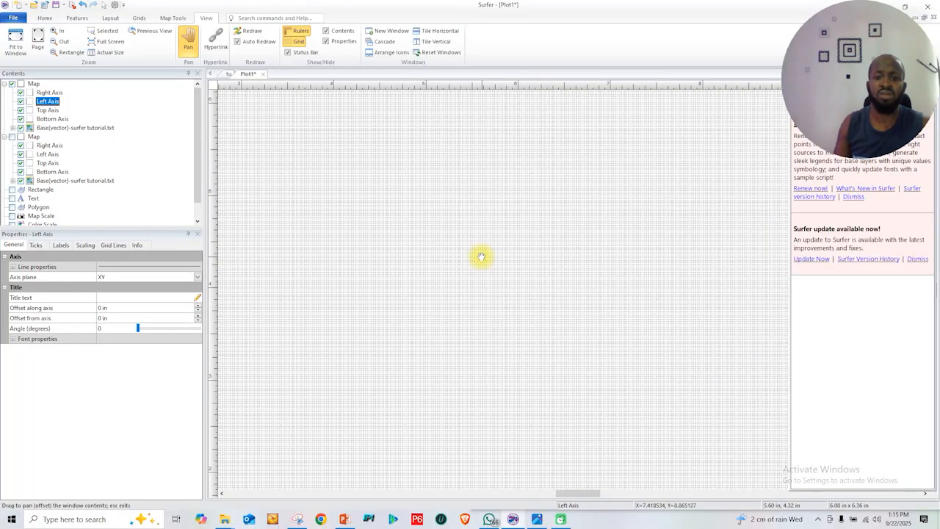
scroll(481, 257, "down", 1)
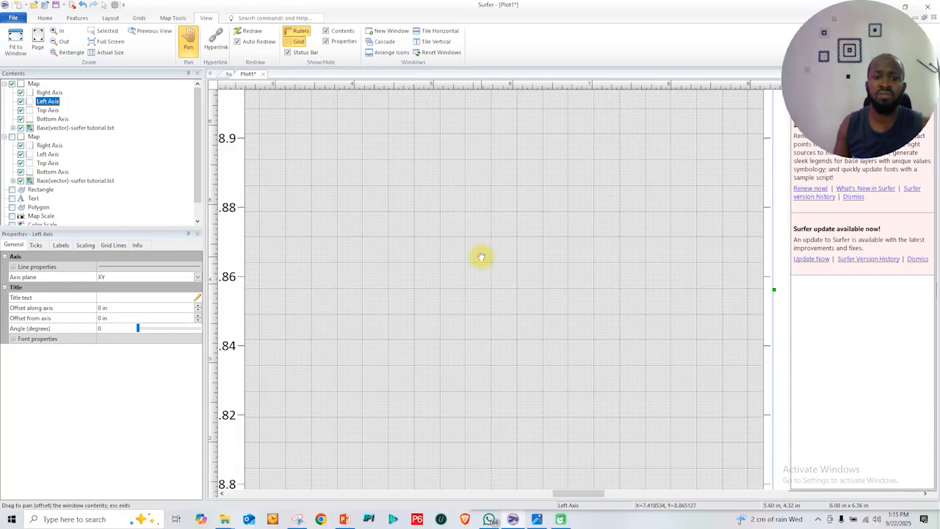
scroll(481, 256, "down", 1)
scroll(481, 256, "down", 1)
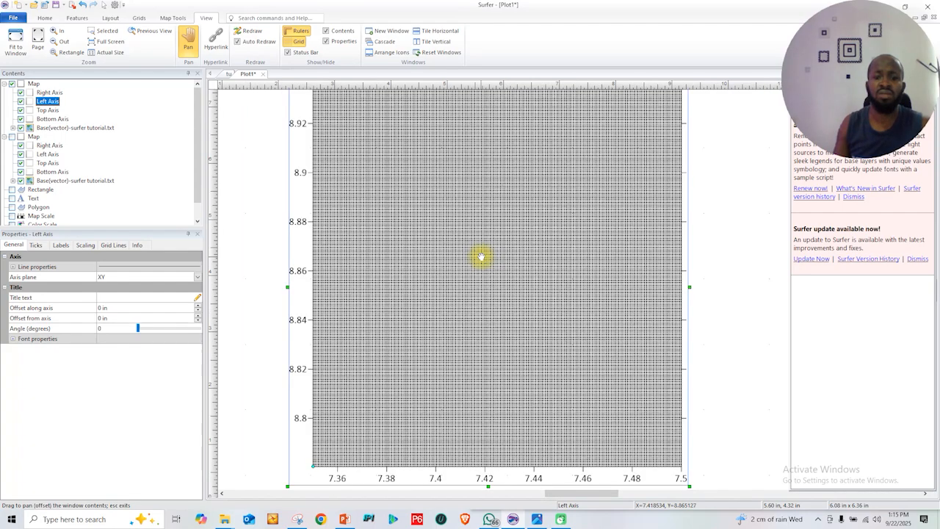
scroll(481, 256, "down", 1)
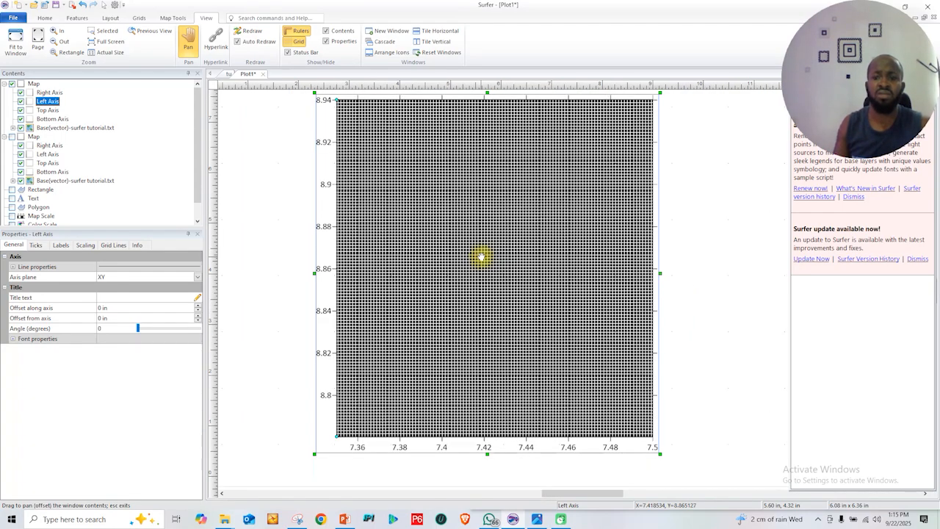
scroll(481, 256, "down", 1)
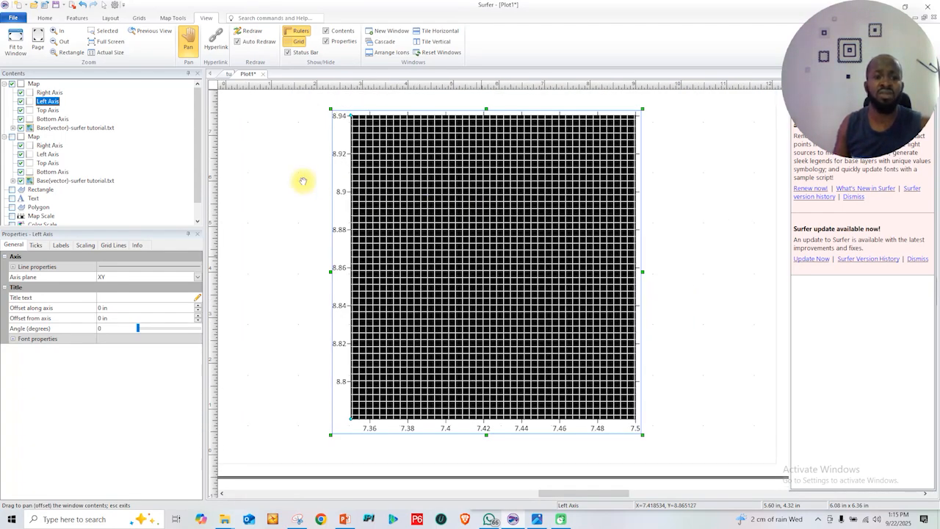
Compare the two base maps by showing each one alone, then switch both maps on and hide the earlier map's base layer
left_click(66, 127)
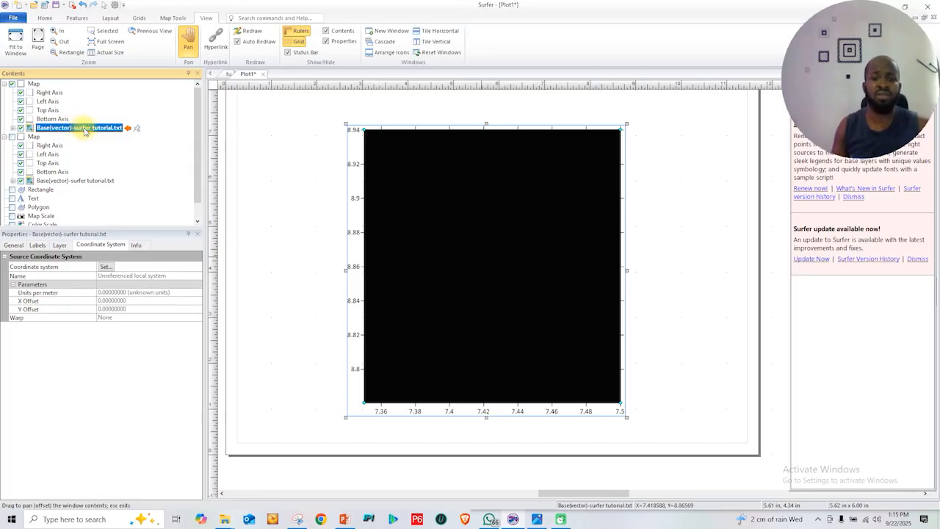
left_click(98, 181)
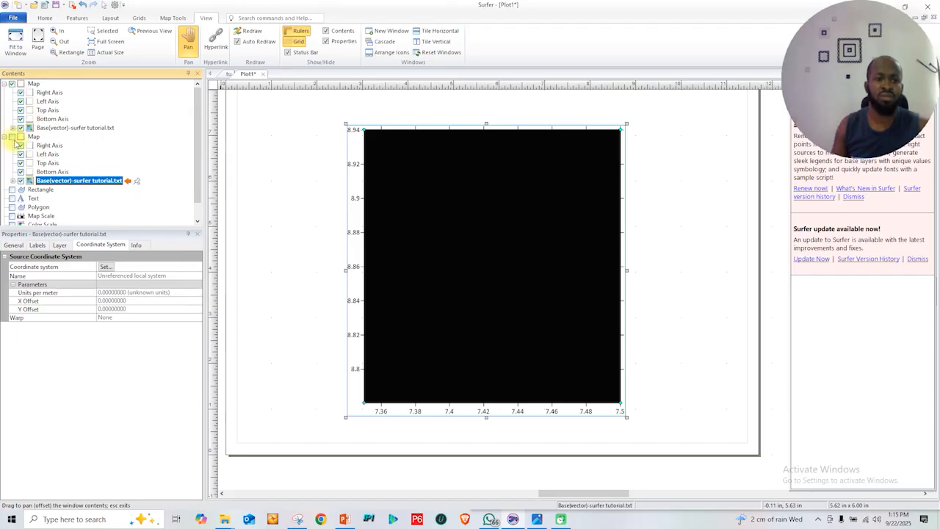
left_click(12, 85)
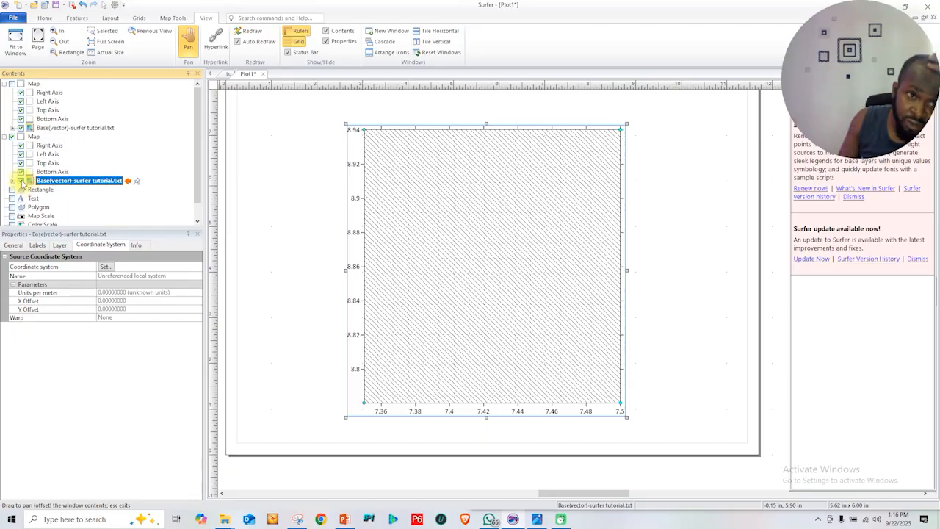
left_click(21, 180)
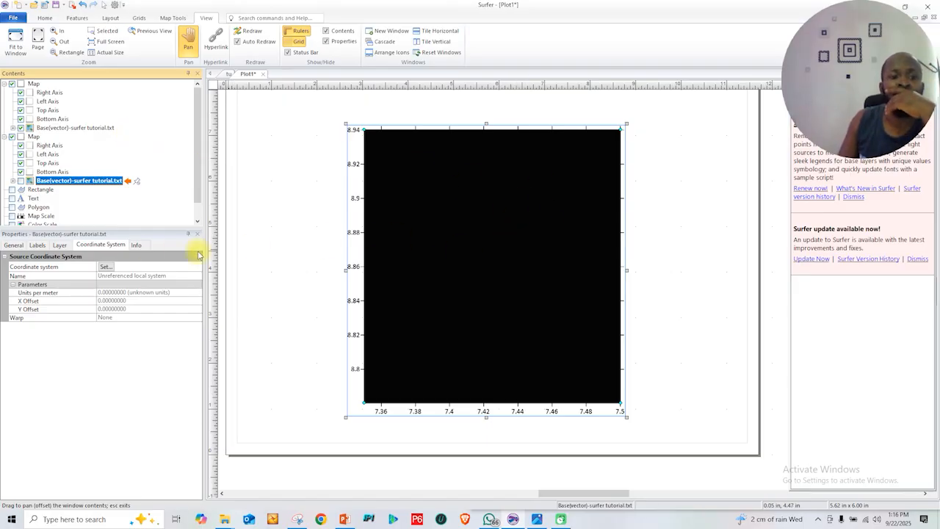
Review the general, label and layer opacity properties of the newer map's base layer
left_click(65, 128)
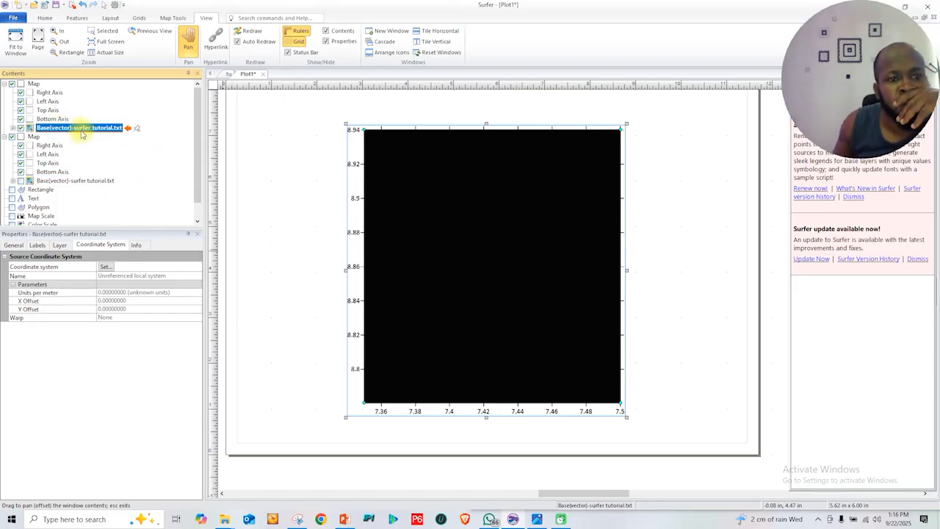
left_click(13, 245)
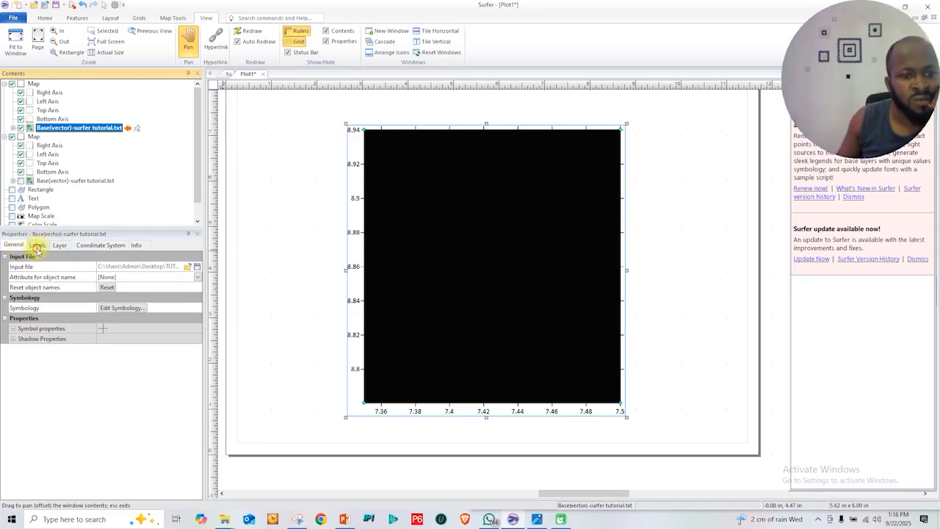
left_click(37, 247)
left_click(60, 247)
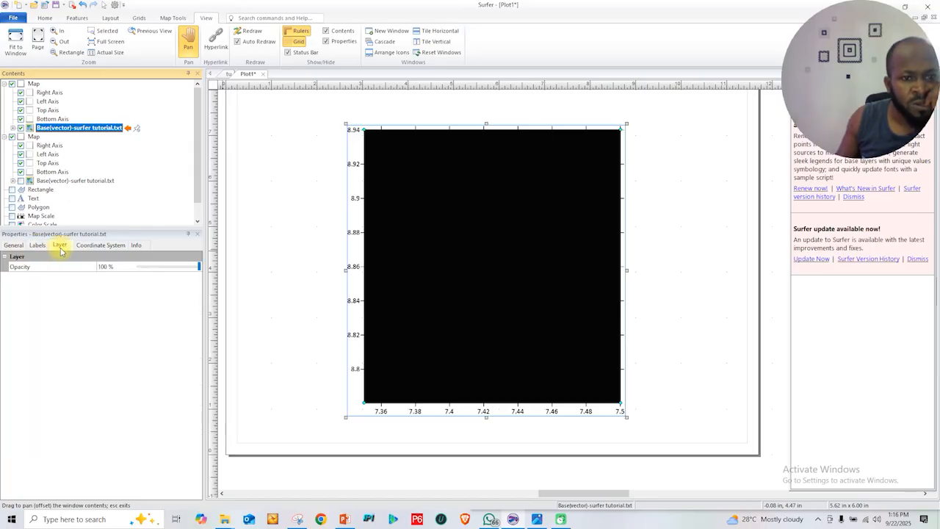
left_click(37, 246)
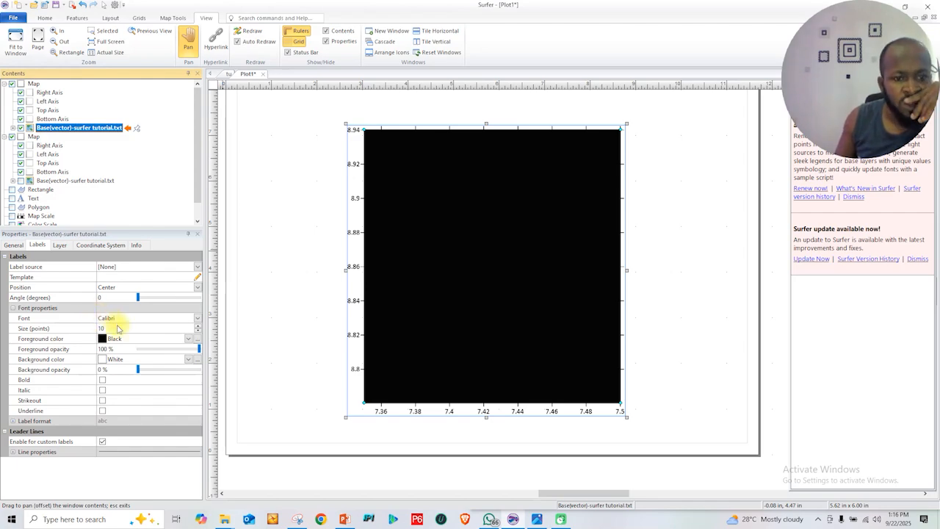
left_click(187, 339)
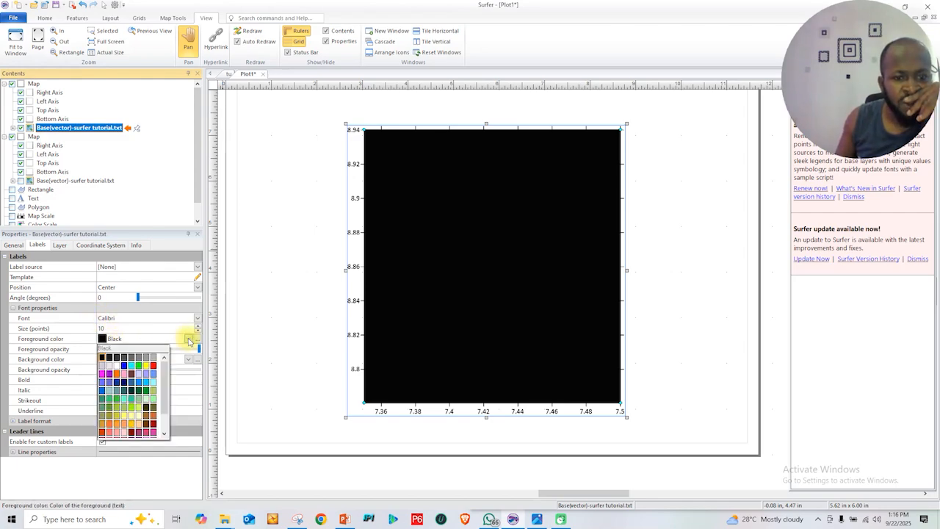
left_click(197, 342)
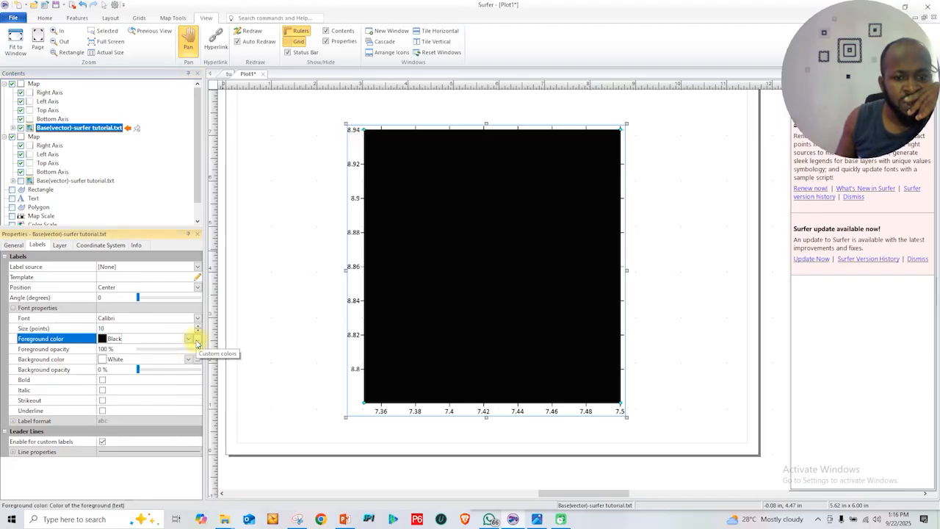
left_click(189, 340)
left_click(193, 338)
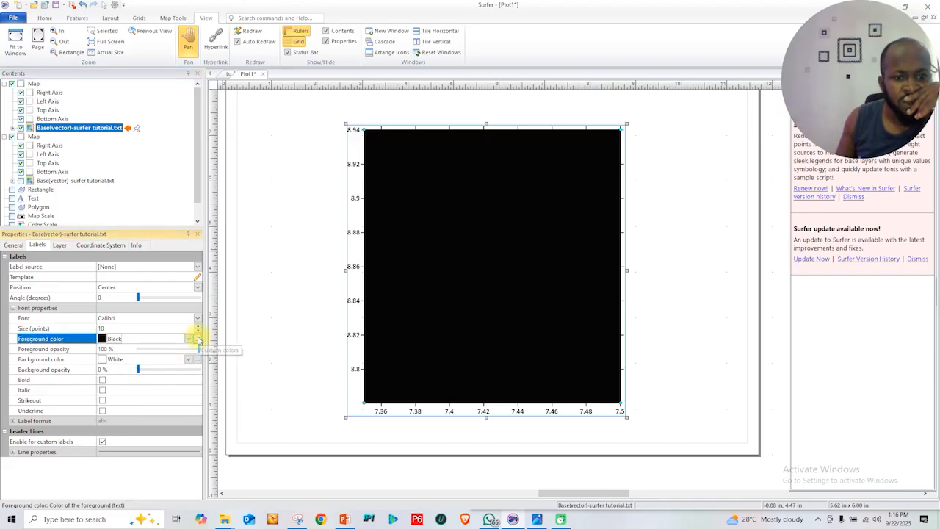
left_click(196, 346)
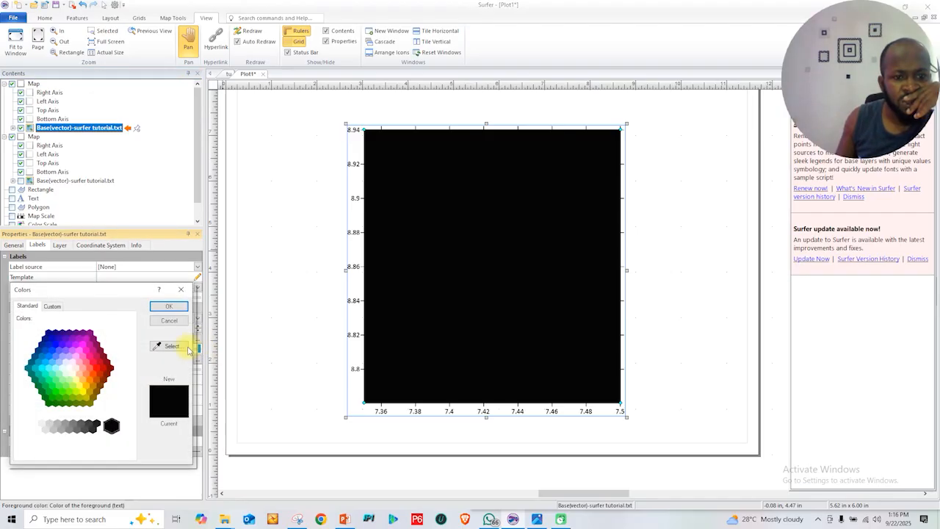
left_click(181, 288)
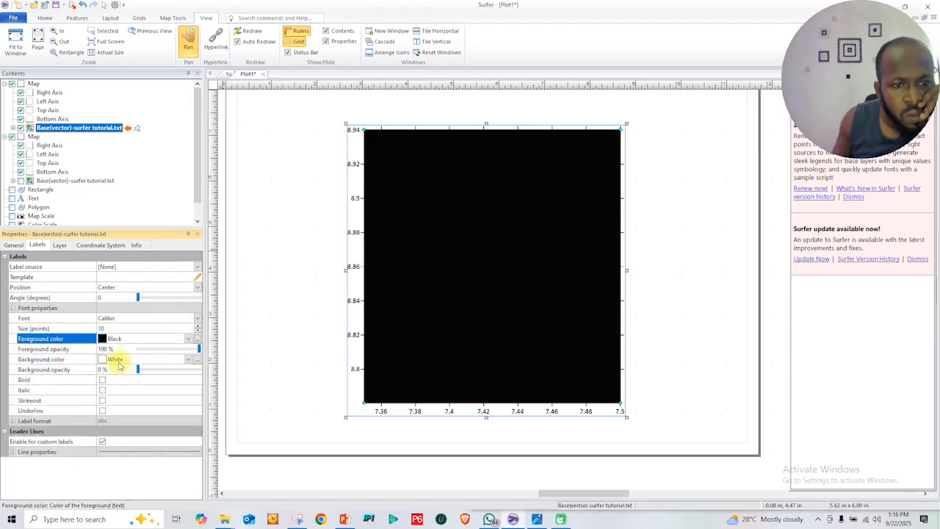
Try Column C as the label source of the newer map's base layer, then set the source back to None
left_click(58, 246)
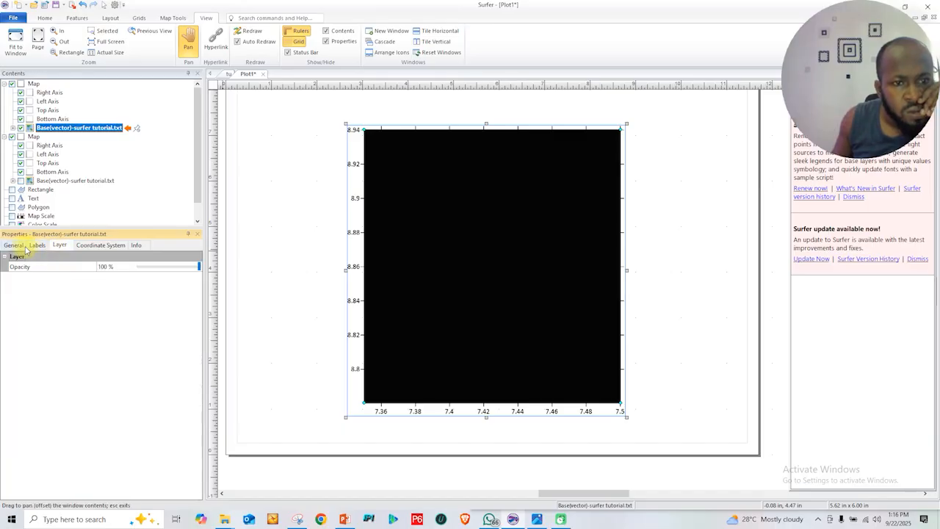
left_click(14, 245)
left_click(37, 245)
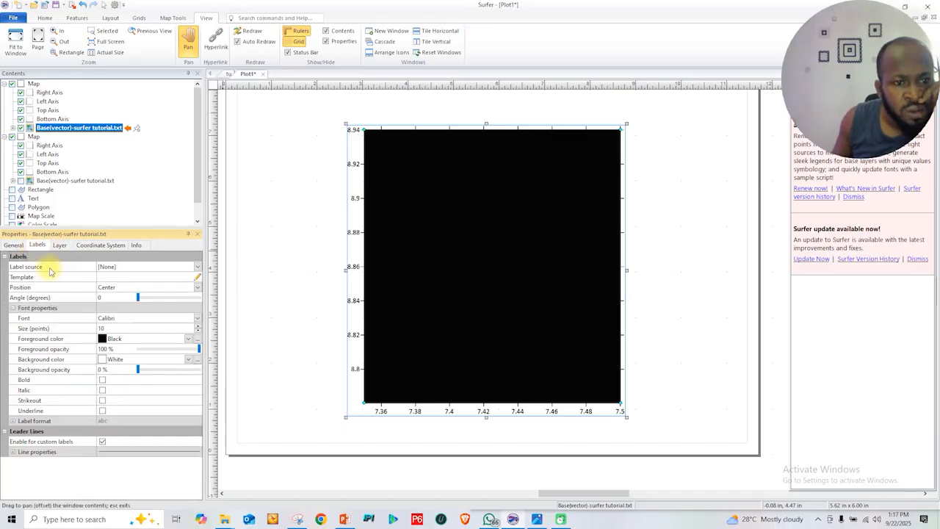
left_click(196, 267)
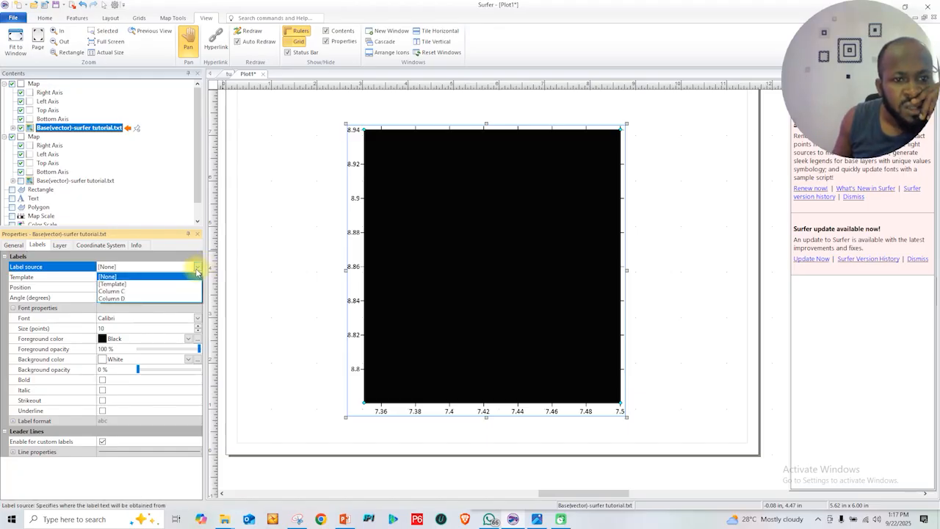
left_click(167, 292)
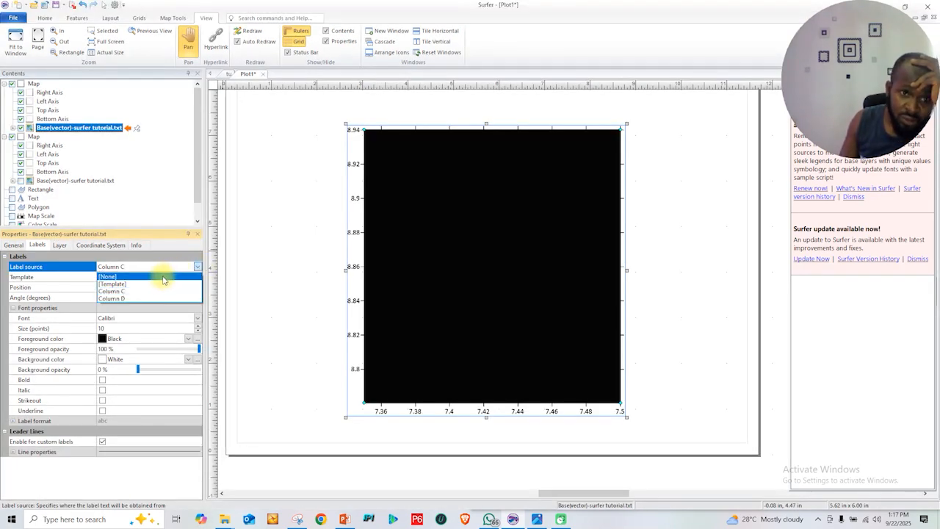
left_click(161, 280)
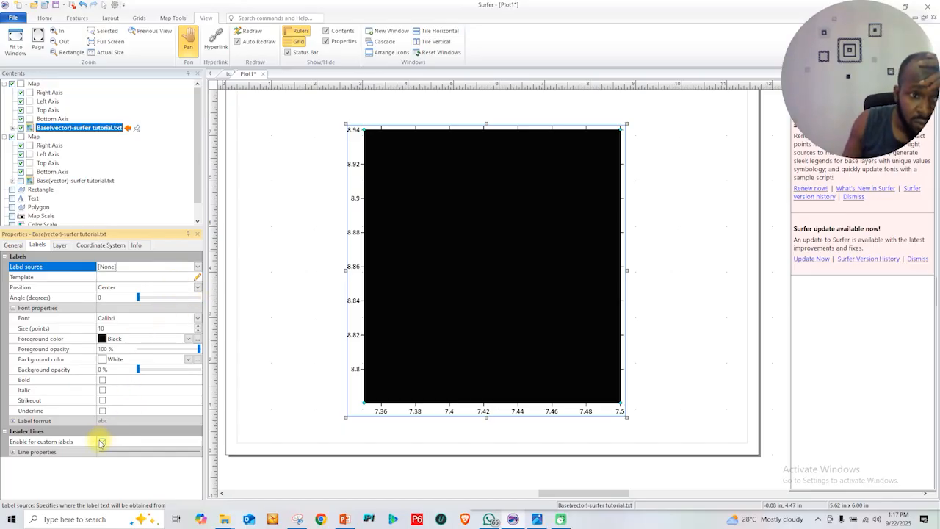
Review the base layer's opacity, info, coordinate system and symbol properties
left_click(59, 246)
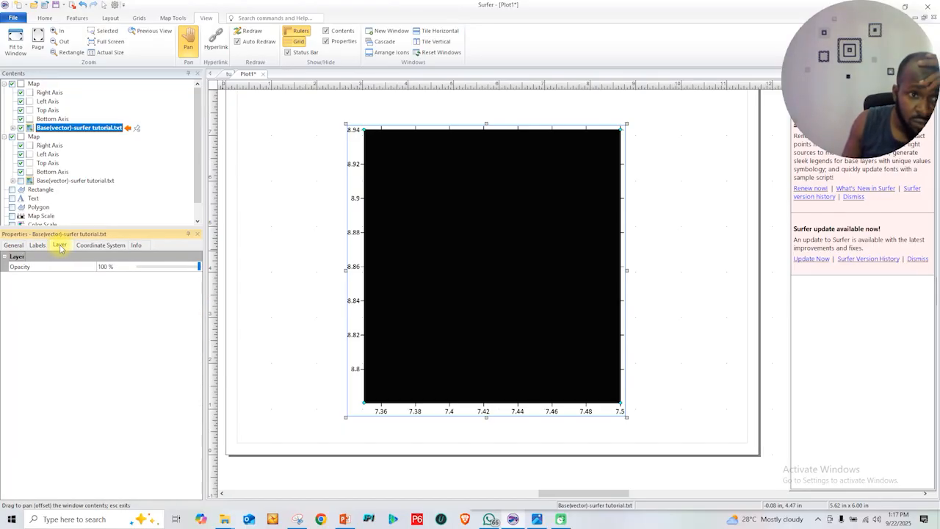
left_click(136, 246)
left_click(107, 245)
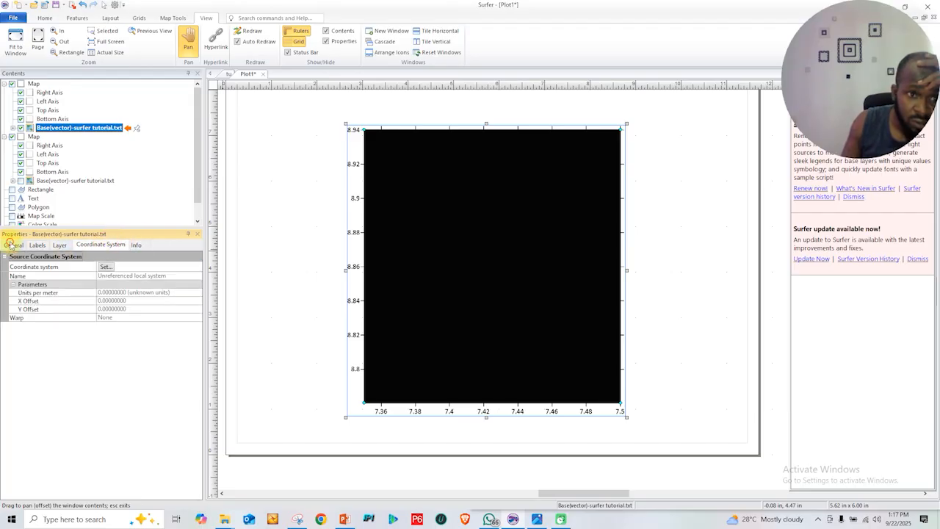
left_click(11, 245)
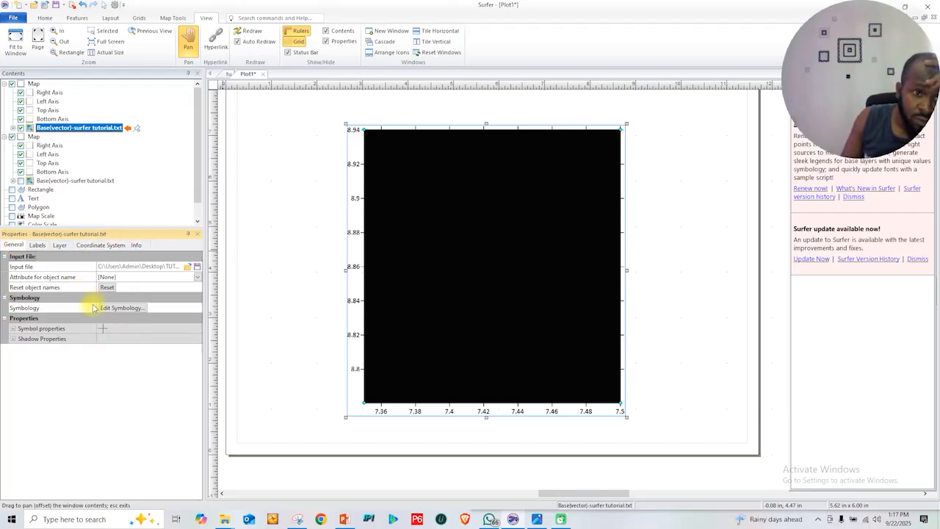
left_click(14, 329)
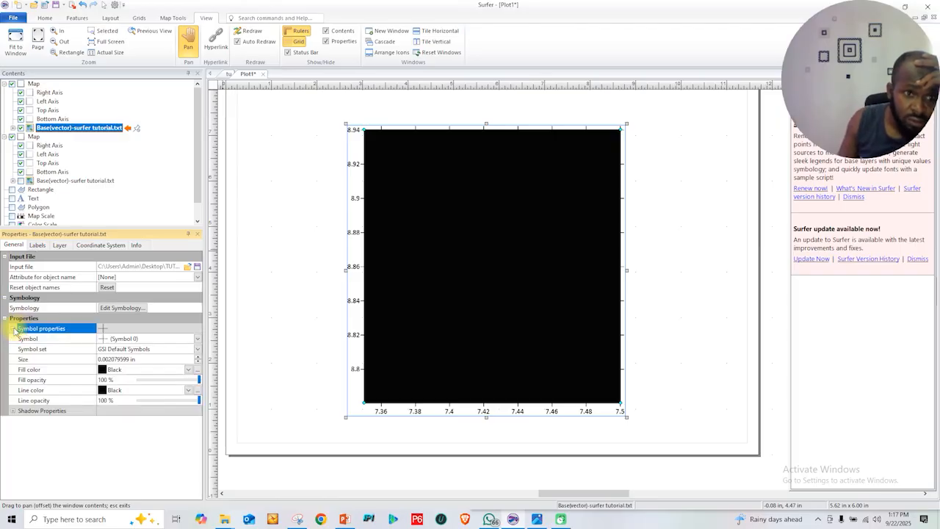
left_click(14, 329)
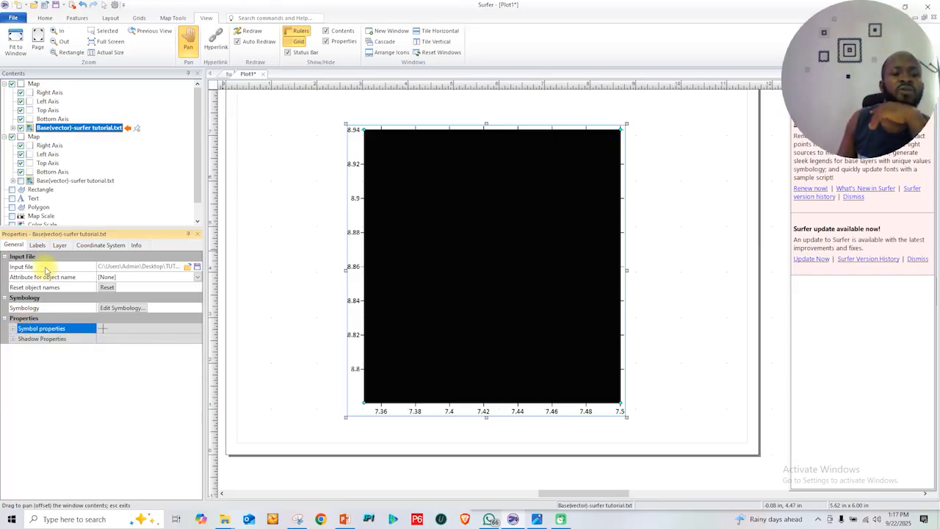
left_click(15, 245)
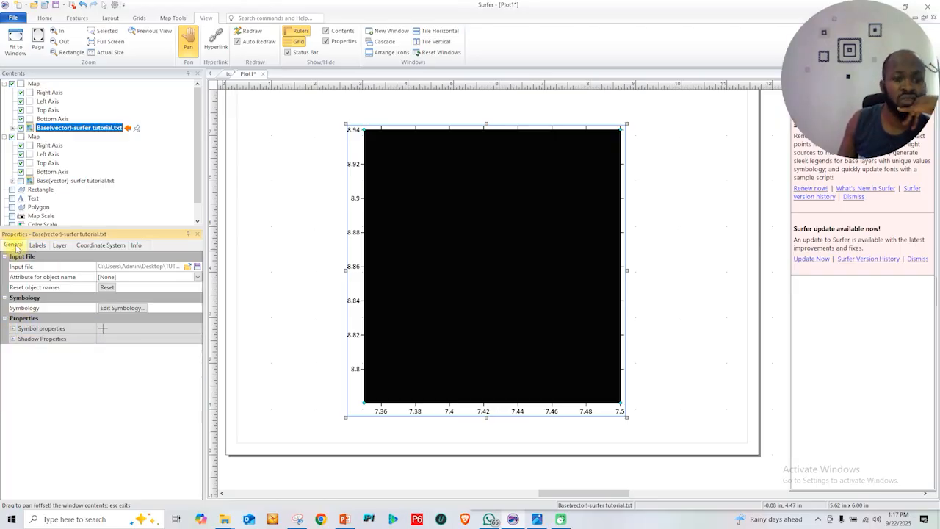
Expand the symbol and shadow properties of the base layer and turn on its drop shadow
left_click(14, 329)
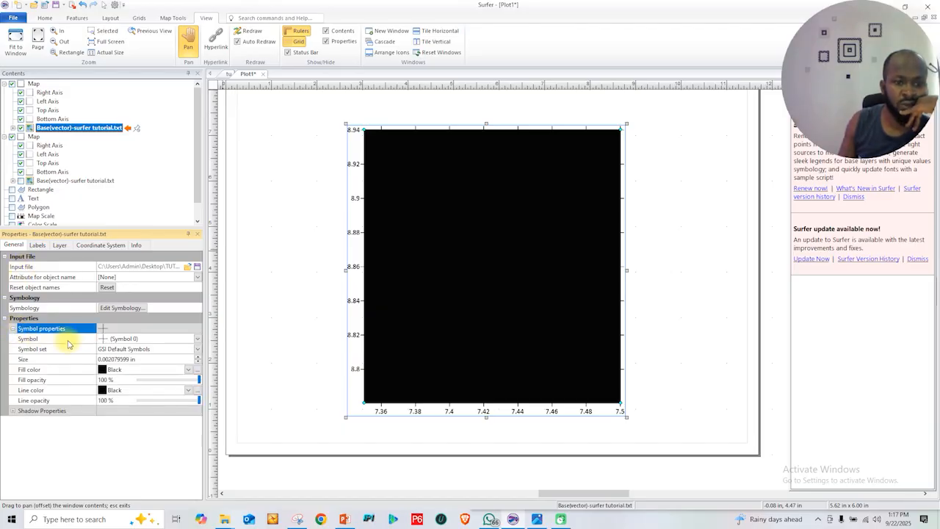
left_click(13, 411)
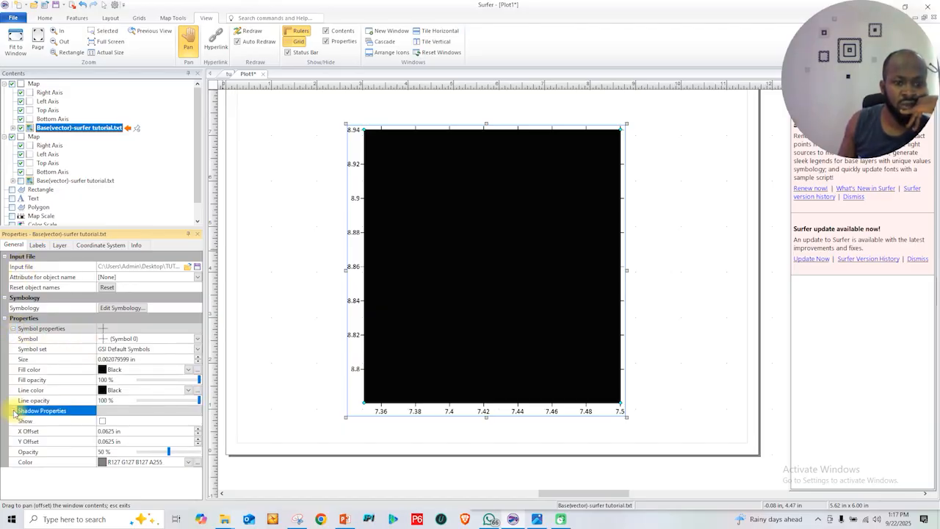
left_click(102, 423)
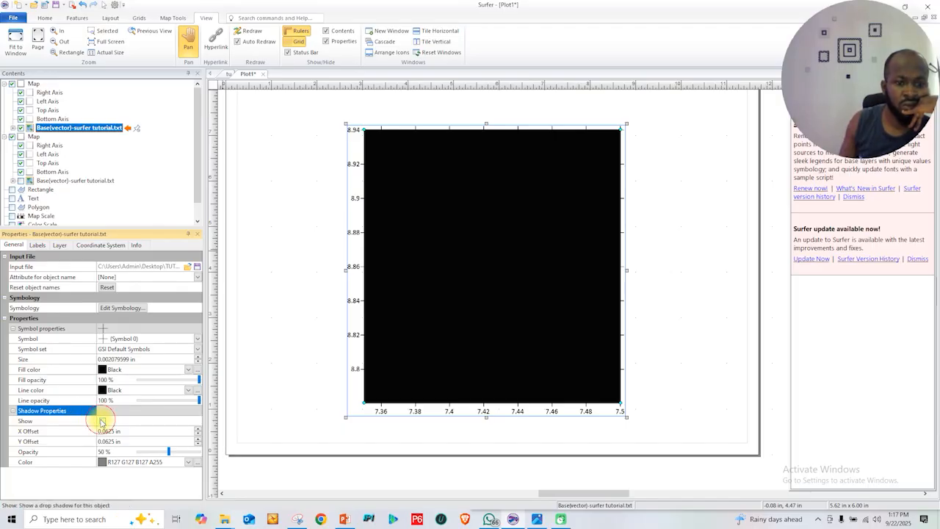
left_click(103, 423)
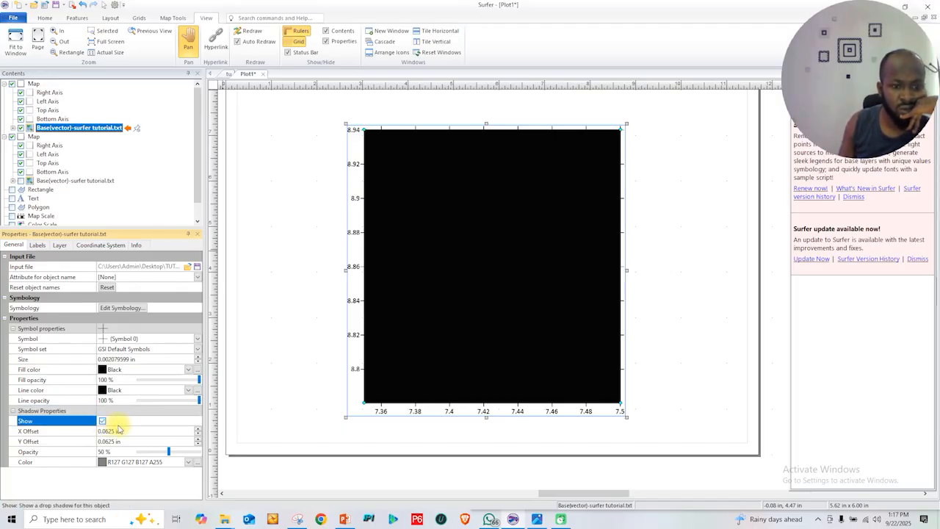
Apply Unclassed Colors symbology to the base layer, using Column C as the attribute field and the Terrain colormap
left_click(119, 308)
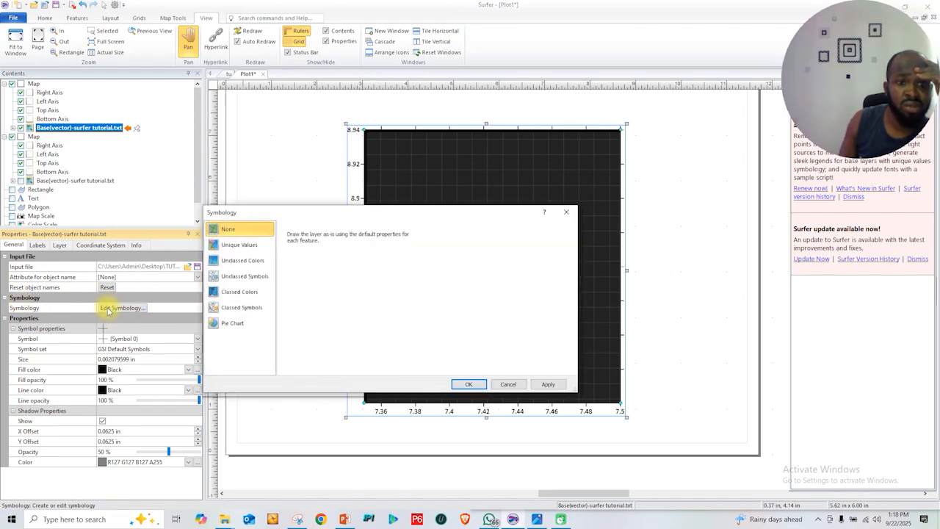
left_click(250, 267)
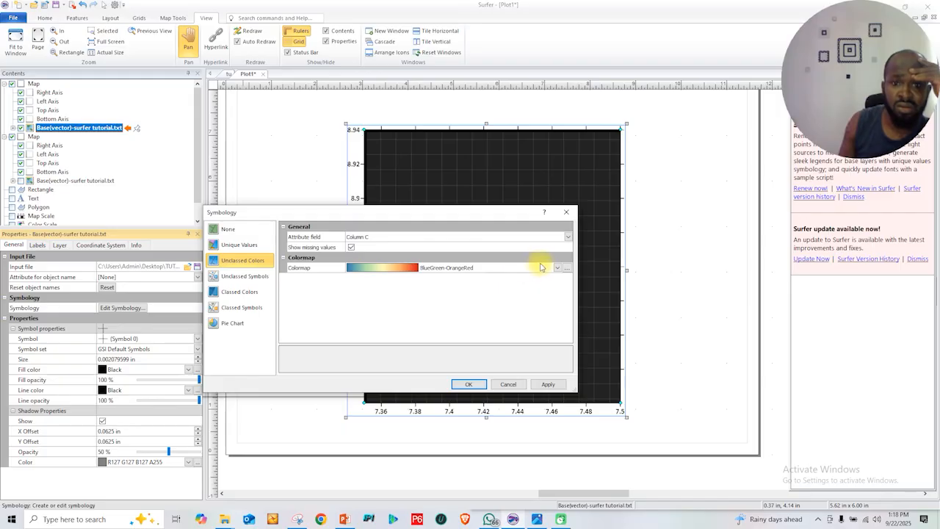
left_click(262, 297)
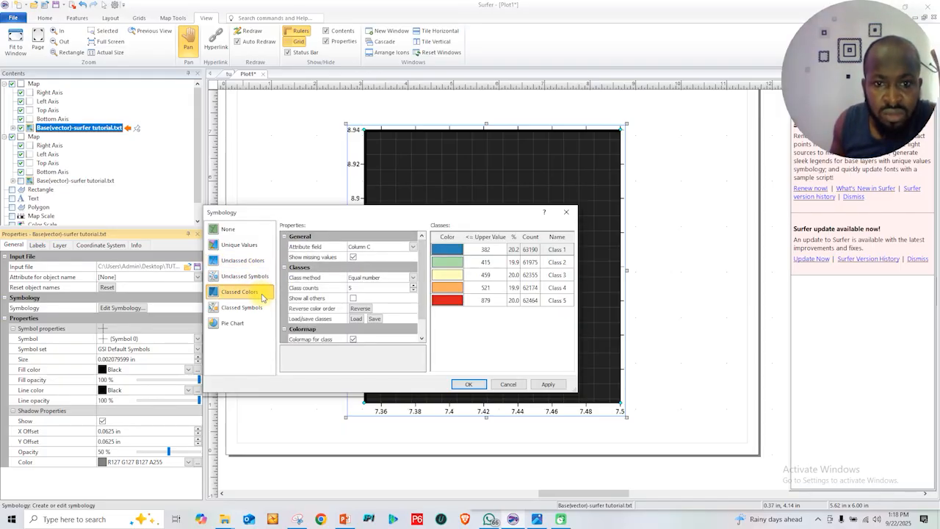
left_click(248, 261)
left_click(558, 268)
scroll(427, 303, "down", 5)
left_click(397, 287)
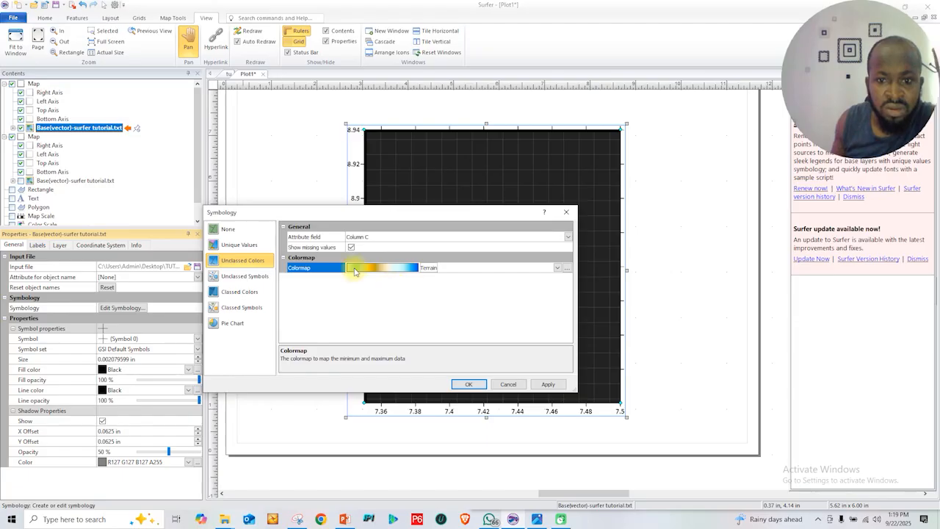
left_click(547, 384)
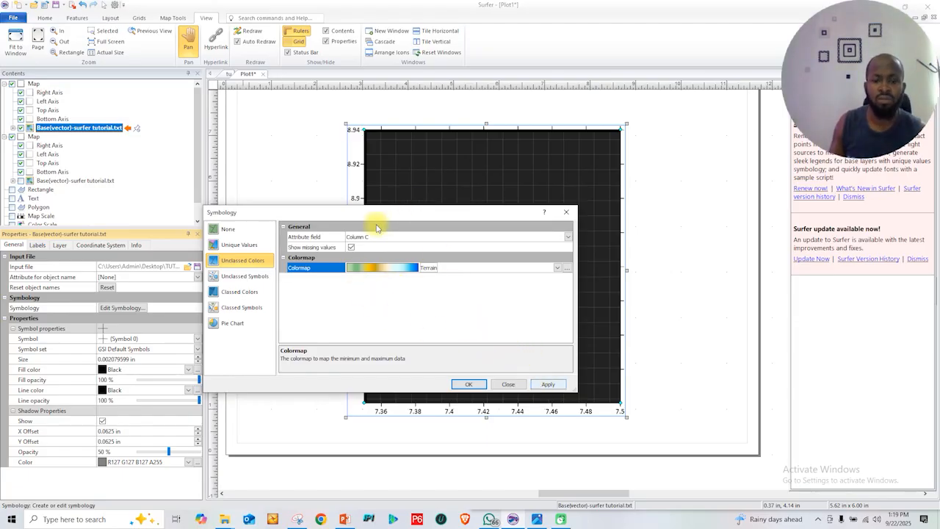
left_click_drag(425, 214, 245, 141)
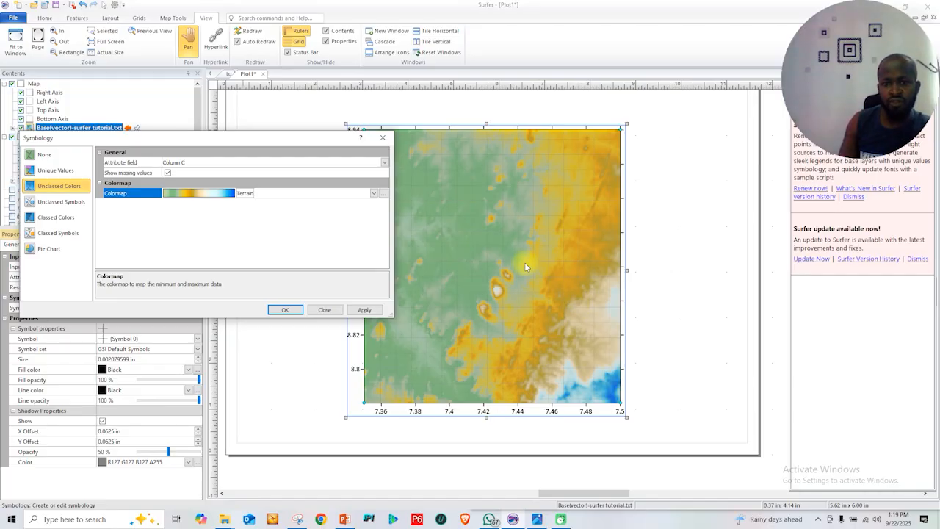
left_click(286, 310)
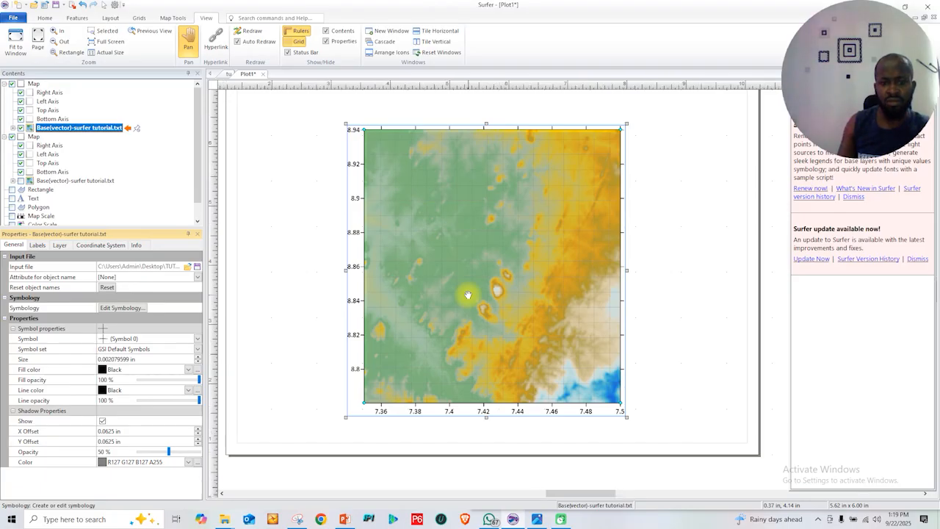
Examine the Terrain-colored points of the newer base map up close and at full-page scale
scroll(468, 294, "up", 1)
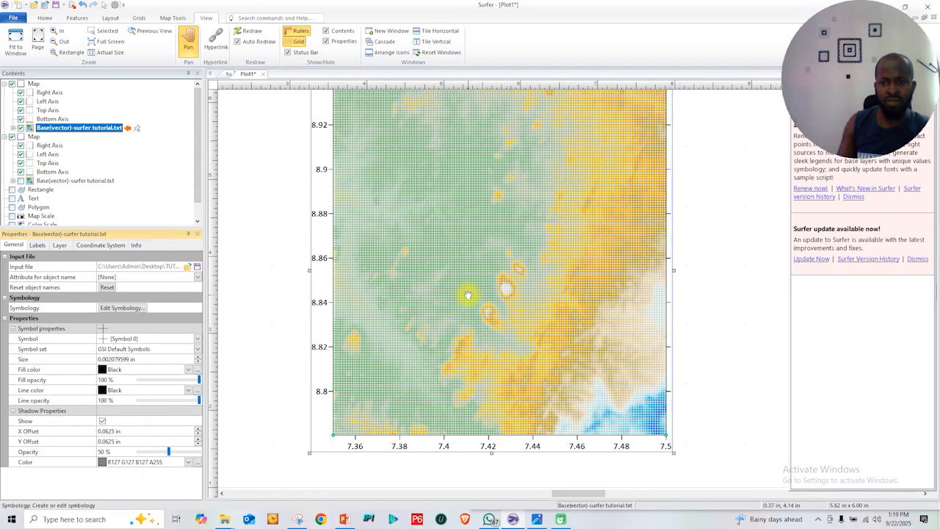
scroll(468, 295, "up", 1)
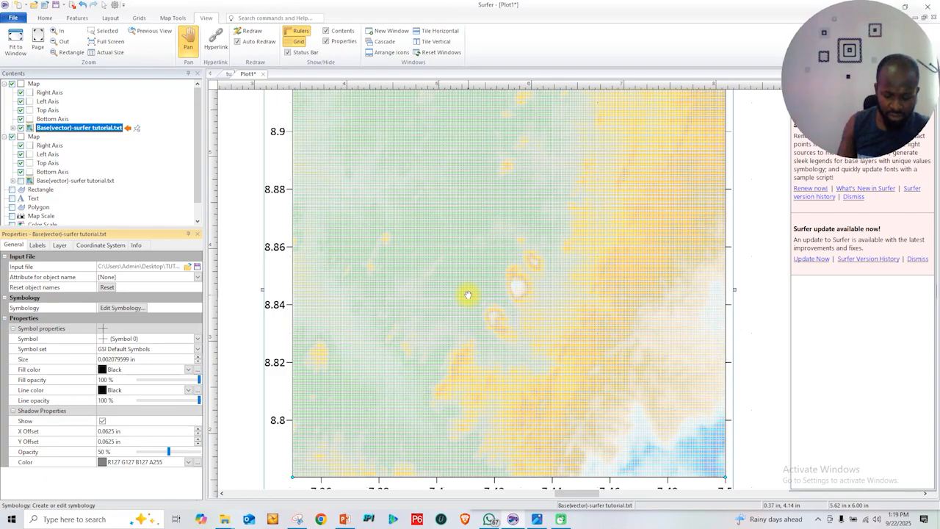
scroll(468, 295, "up", 1)
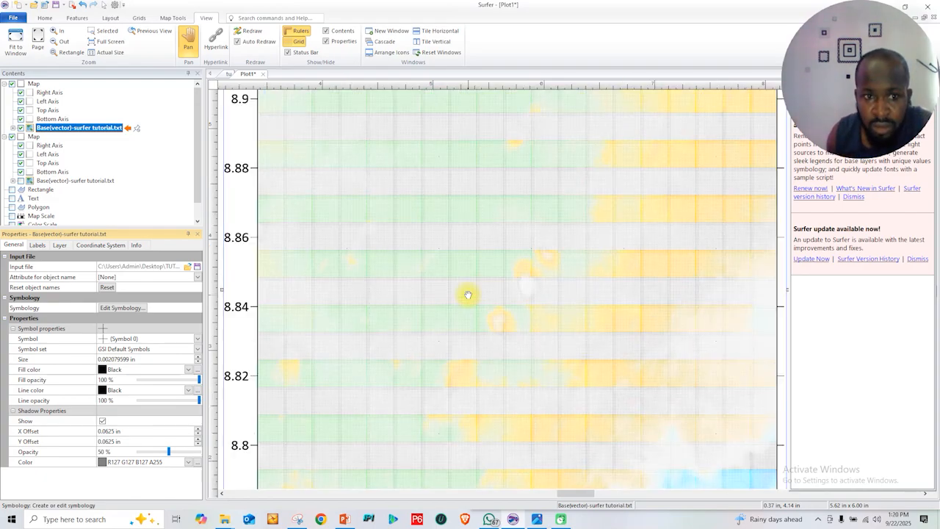
scroll(468, 294, "up", 1)
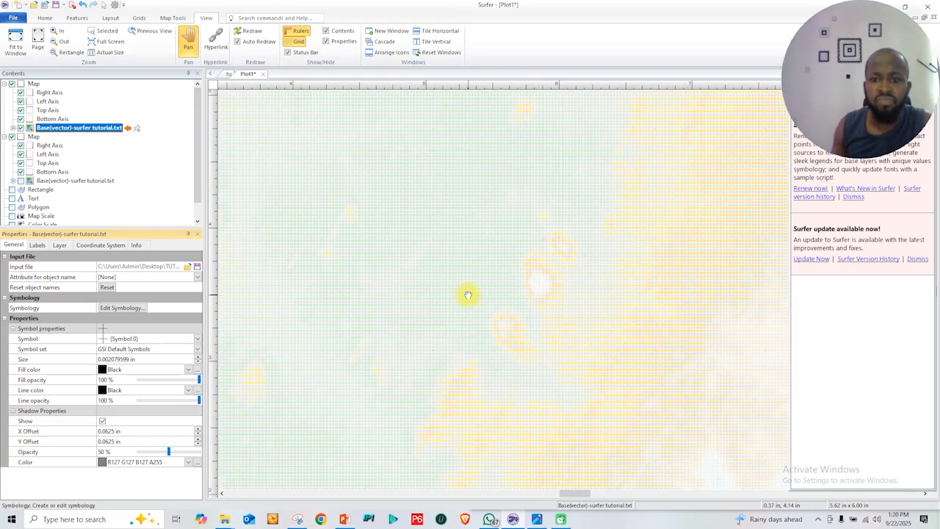
scroll(479, 299, "down", 1)
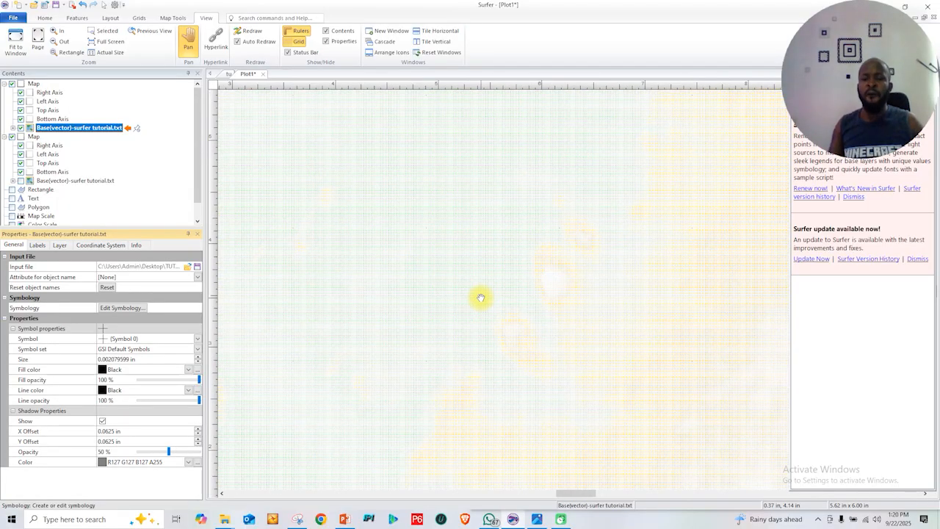
scroll(480, 298, "down", 1)
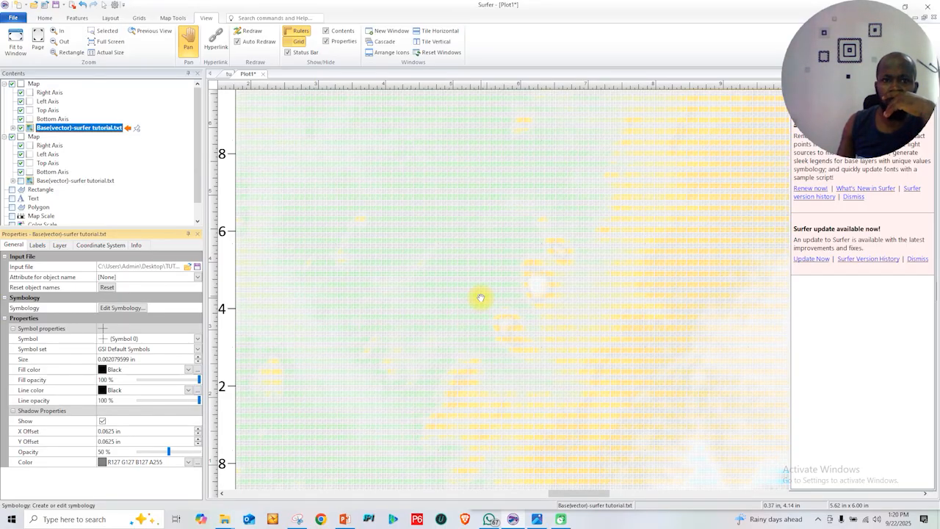
scroll(481, 298, "down", 1)
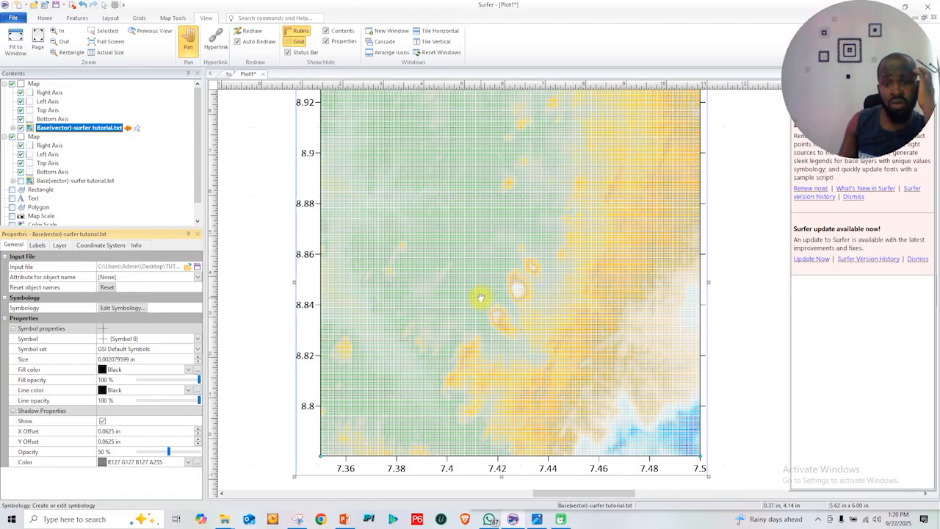
scroll(480, 297, "down", 1)
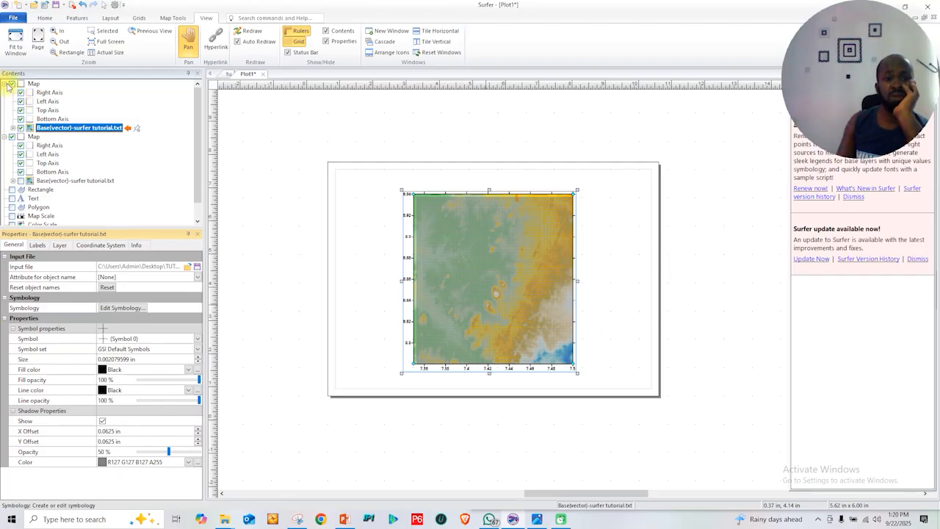
Hide the newer map, show the older map's surfer tutorial.txt base layer and select that layer
left_click(12, 84)
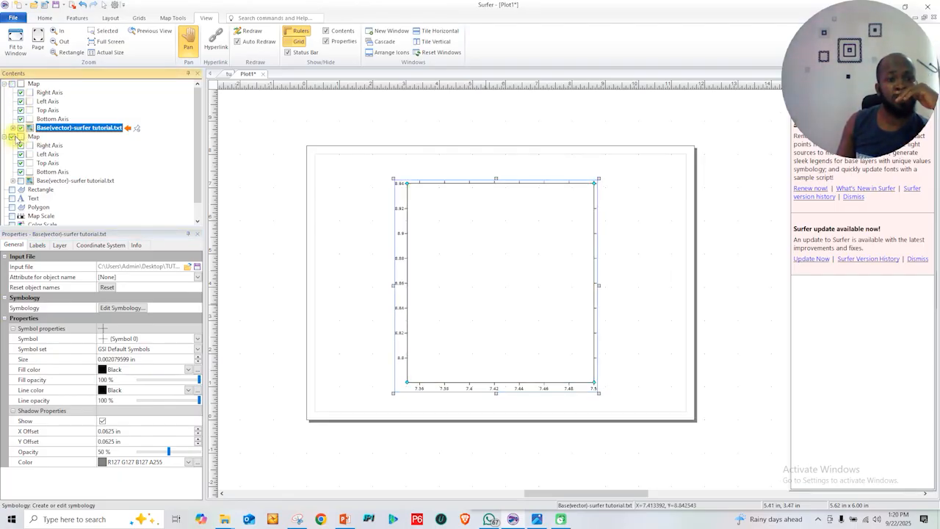
left_click(21, 181)
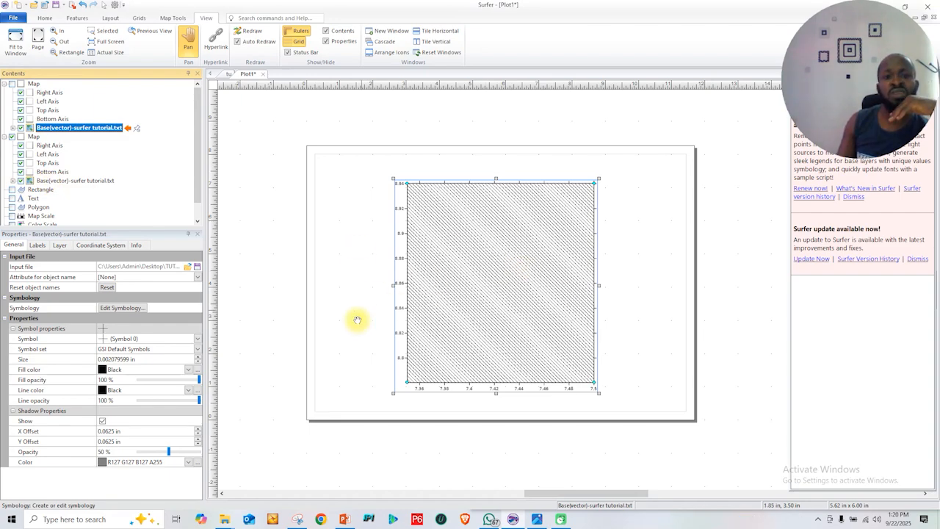
left_click(59, 182)
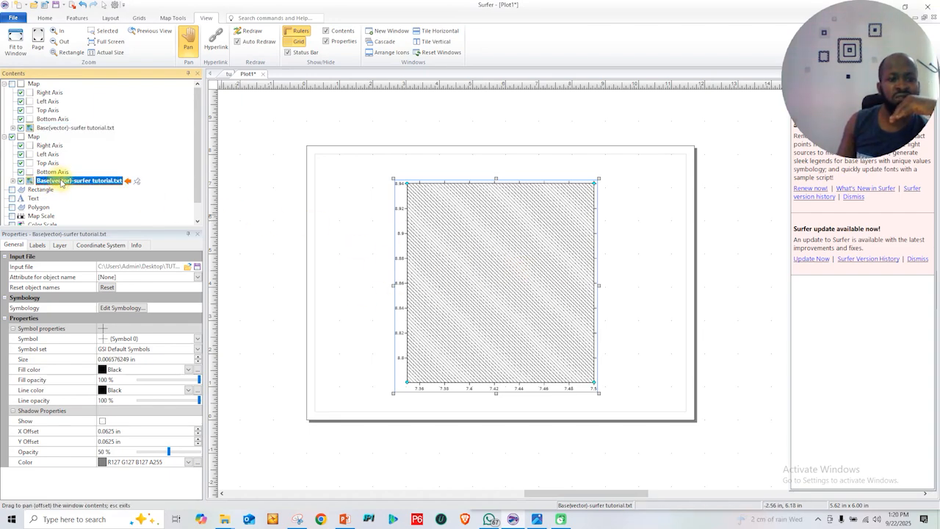
Apply Unclassed Colors symbology to the older map's base layer, using Column C as the attribute field and the Terrain colormap
left_click(122, 308)
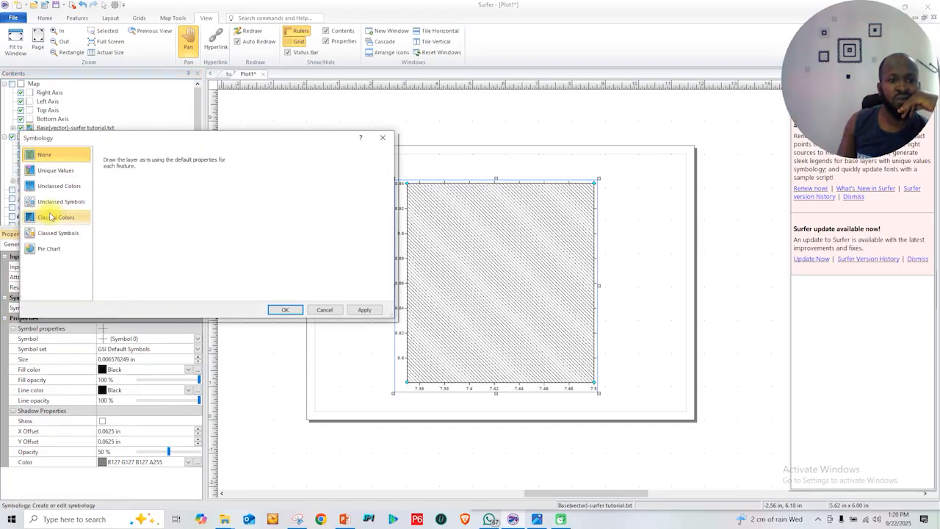
left_click(55, 187)
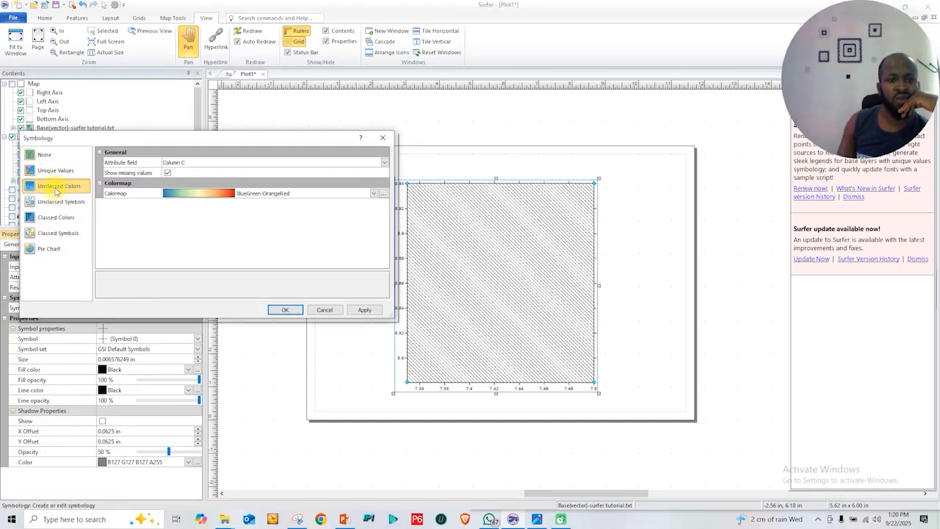
left_click(373, 193)
scroll(244, 213, "up", 3)
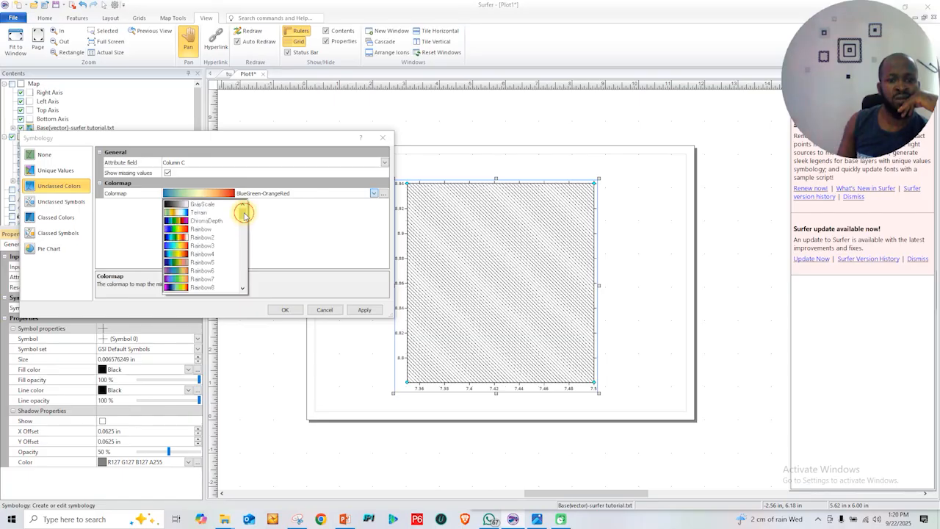
left_click(202, 212)
left_click(365, 310)
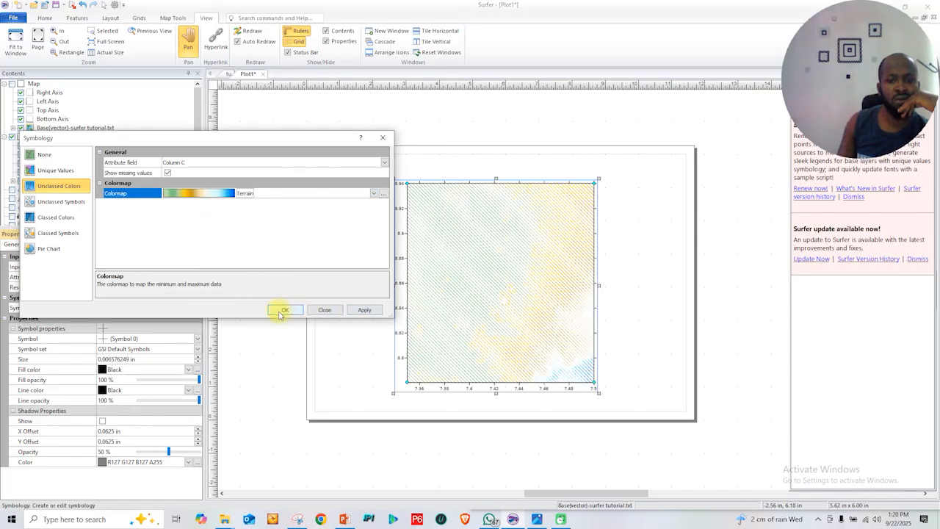
left_click(284, 310)
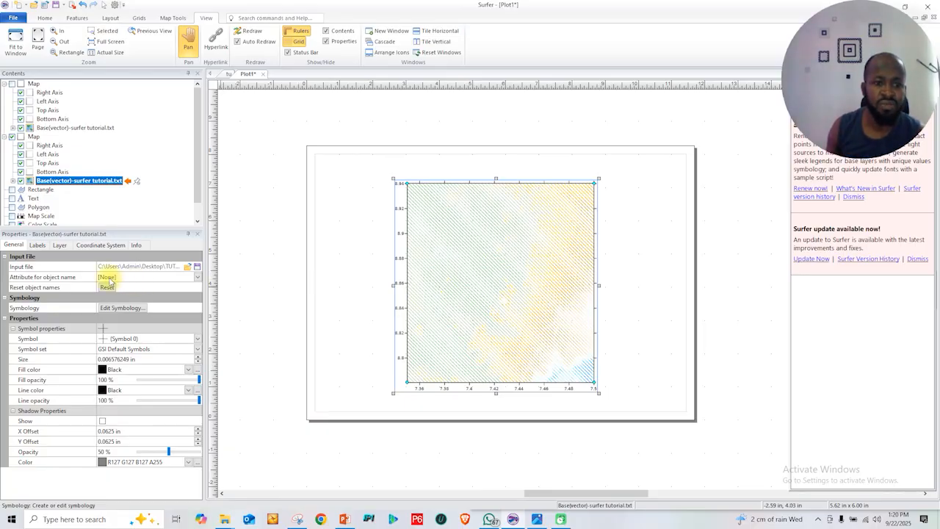
Hide the older base map, show the newer one again and look over the commands for creating base maps
left_click(74, 127)
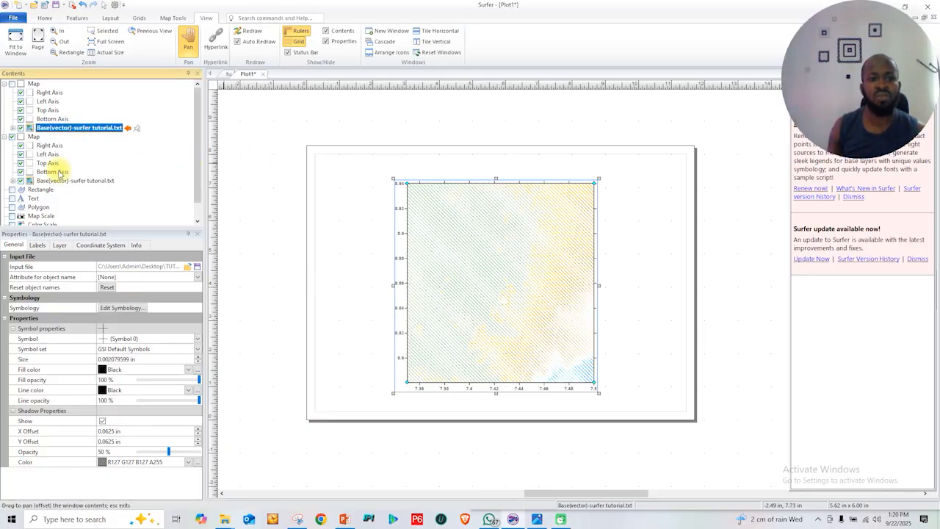
left_click(13, 137)
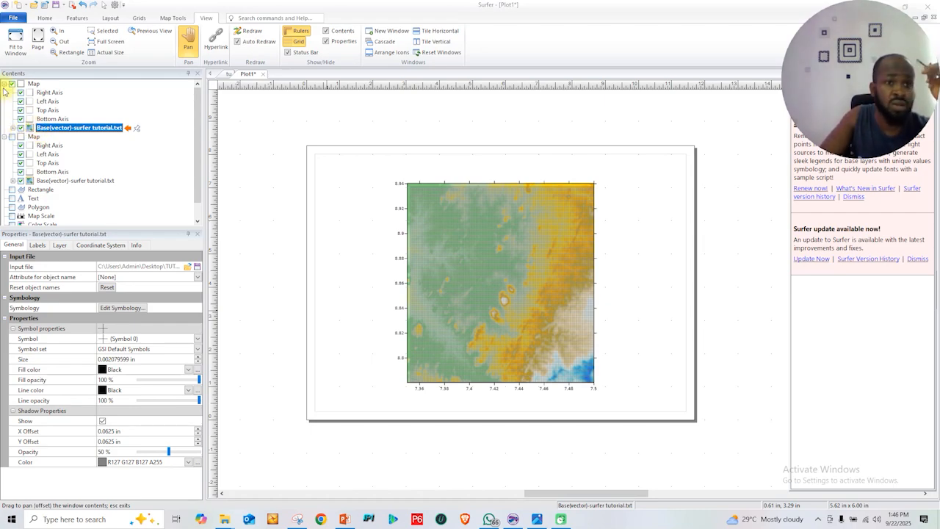
left_click(34, 85)
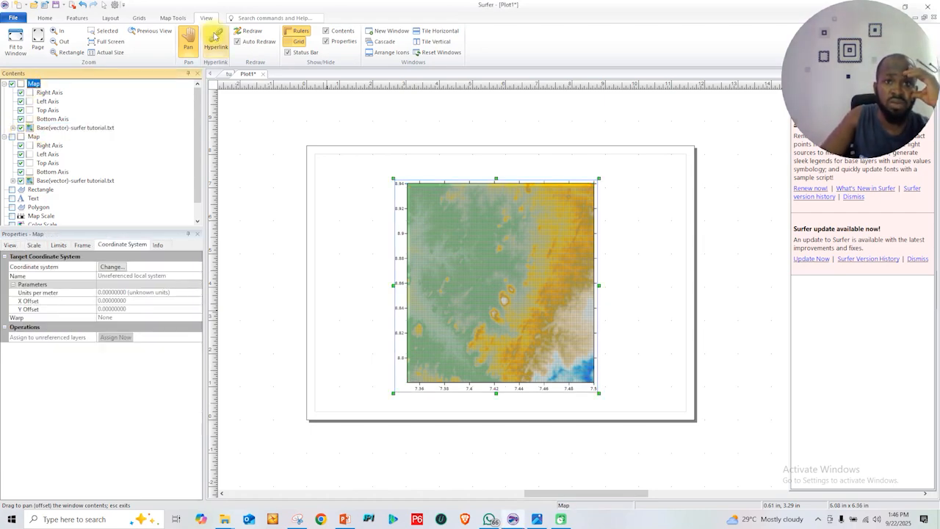
left_click(173, 18)
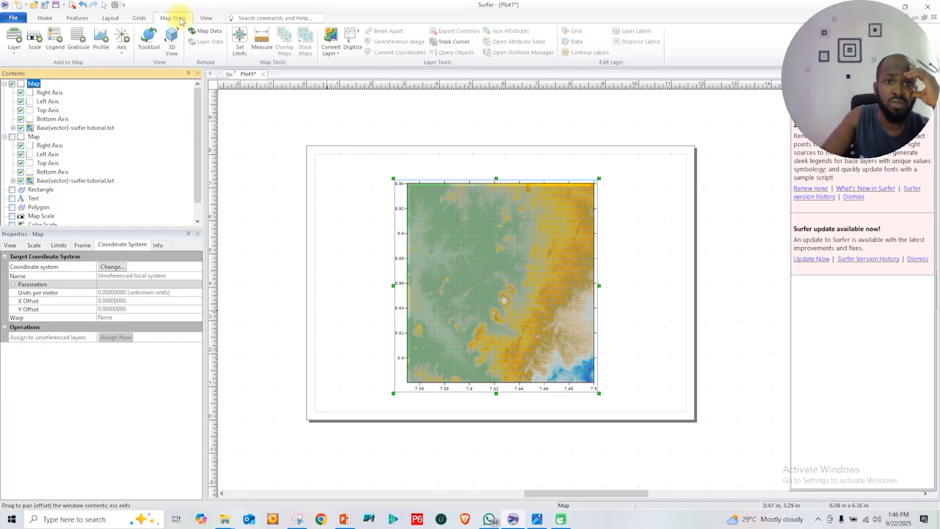
left_click(44, 18)
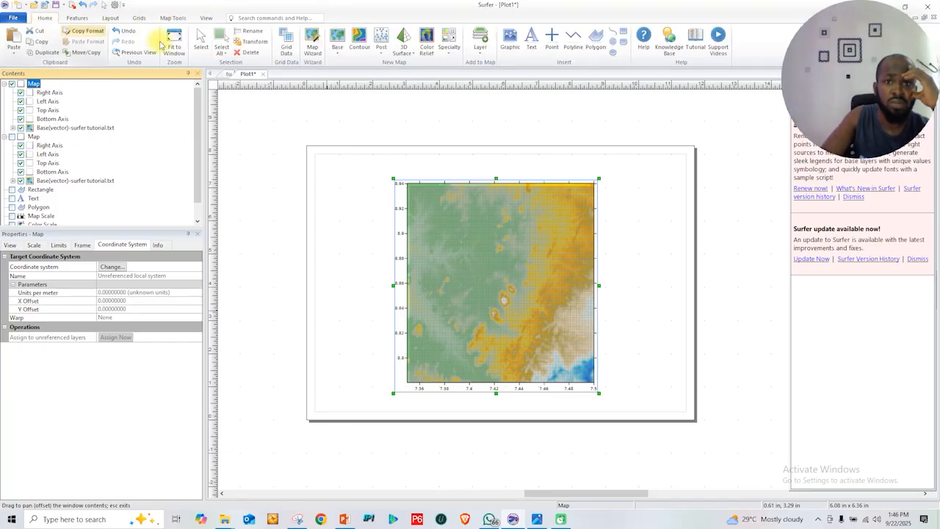
left_click(334, 51)
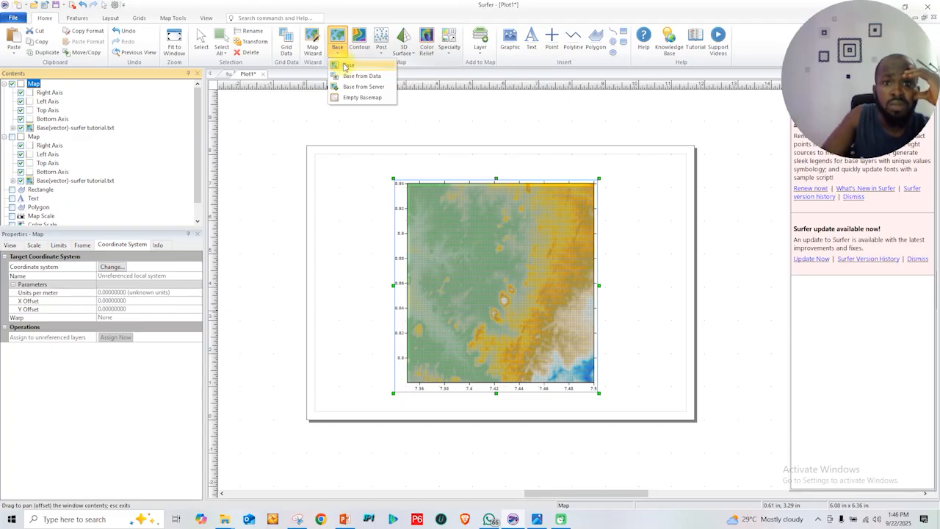
Delete both base maps made from surfer tutorial.txt
left_click(33, 85)
right_click(33, 85)
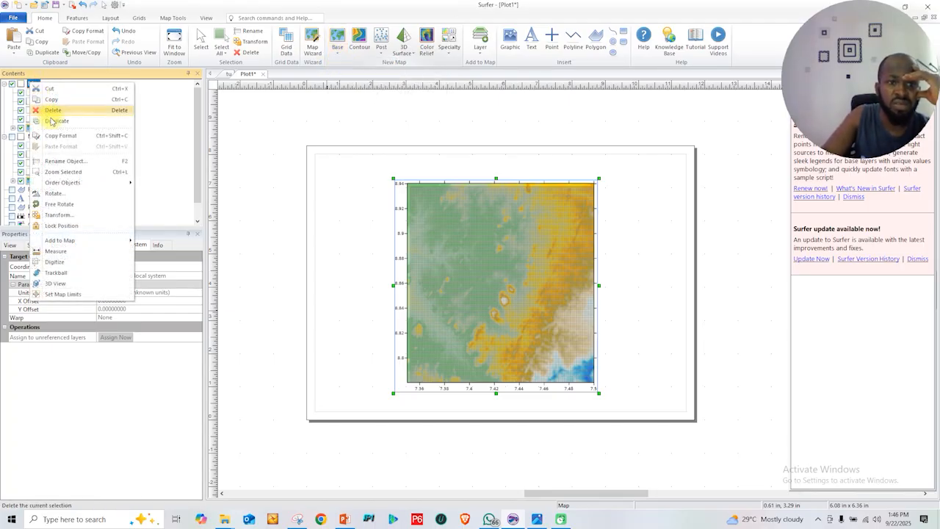
left_click(42, 110)
left_click(33, 84)
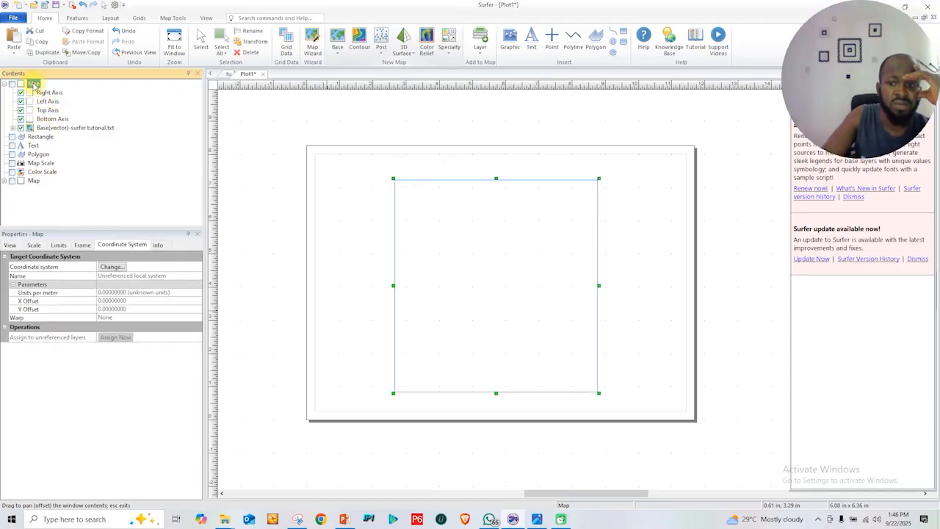
right_click(33, 84)
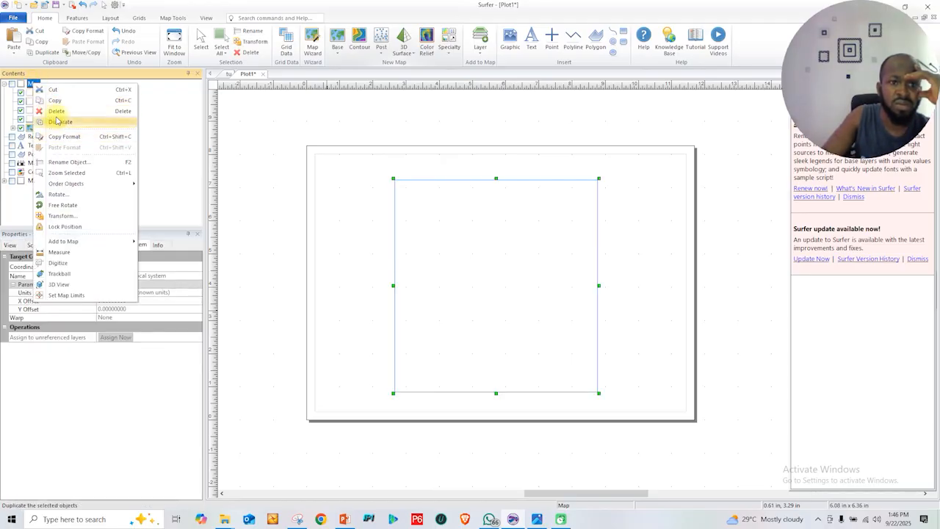
left_click(52, 110)
Toggle the visibility of the remaining contour map and leave it shown on the page
left_click(12, 128)
left_click(11, 128)
left_click(12, 128)
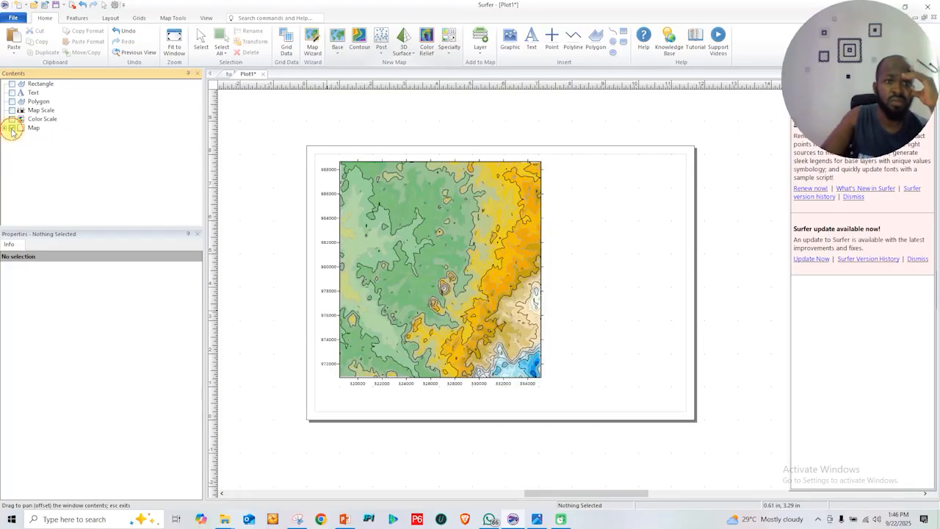
left_click(12, 127)
left_click(12, 128)
left_click(12, 127)
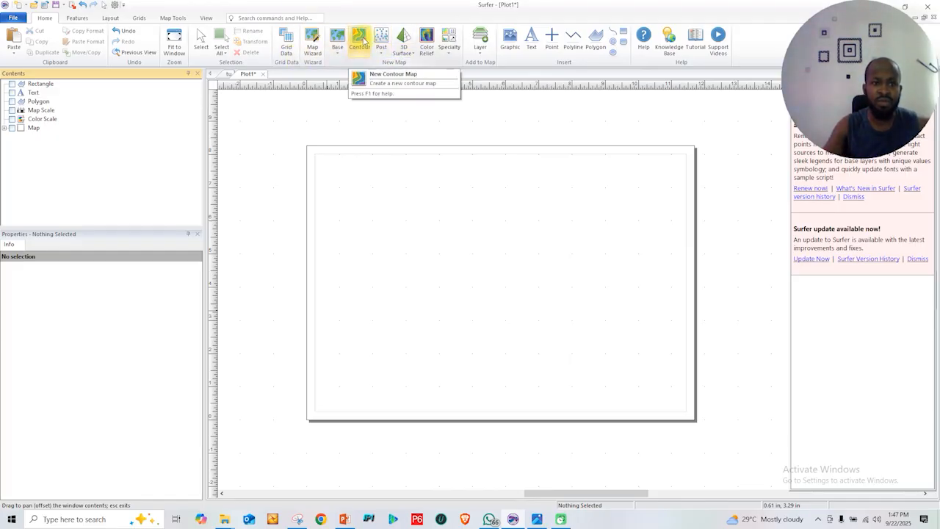
left_click(12, 127)
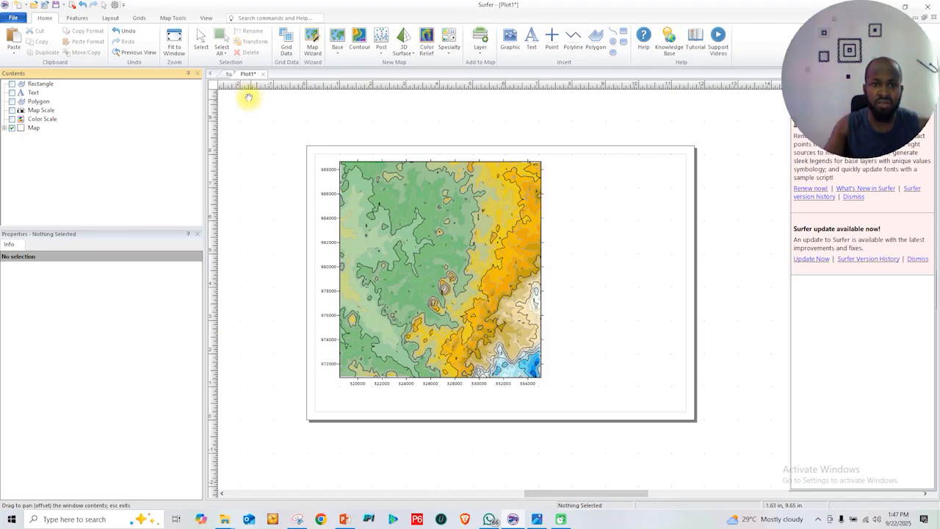
Create a new blank plot document and a new empty worksheet
left_click(228, 78)
left_click(19, 5)
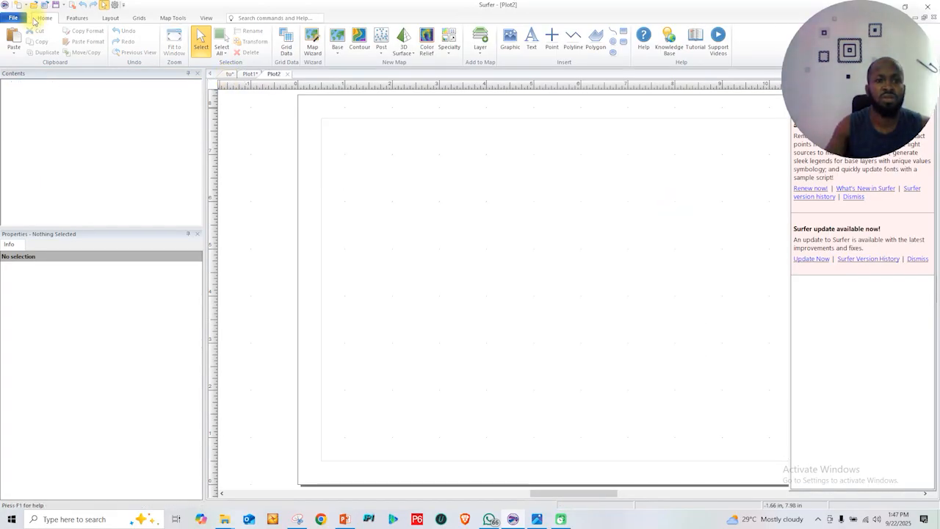
left_click(13, 18)
mouse_move(62, 32)
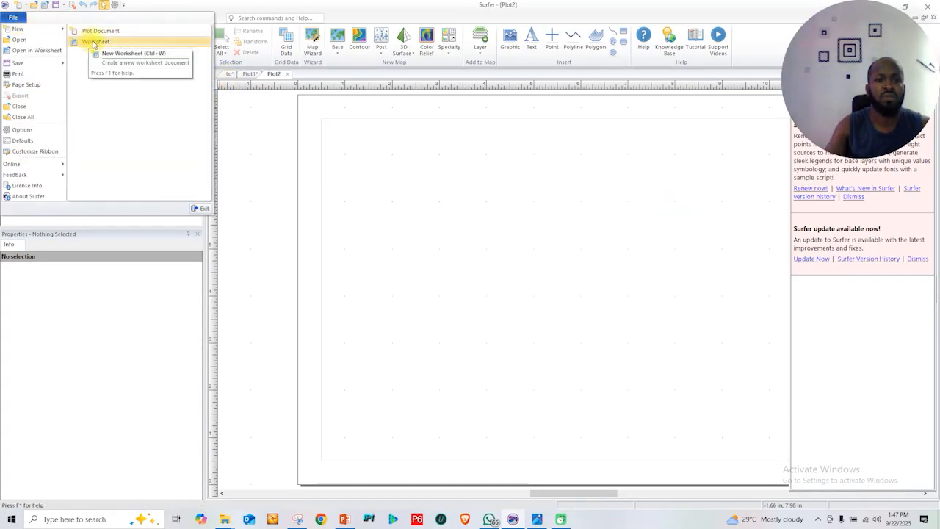
left_click(90, 41)
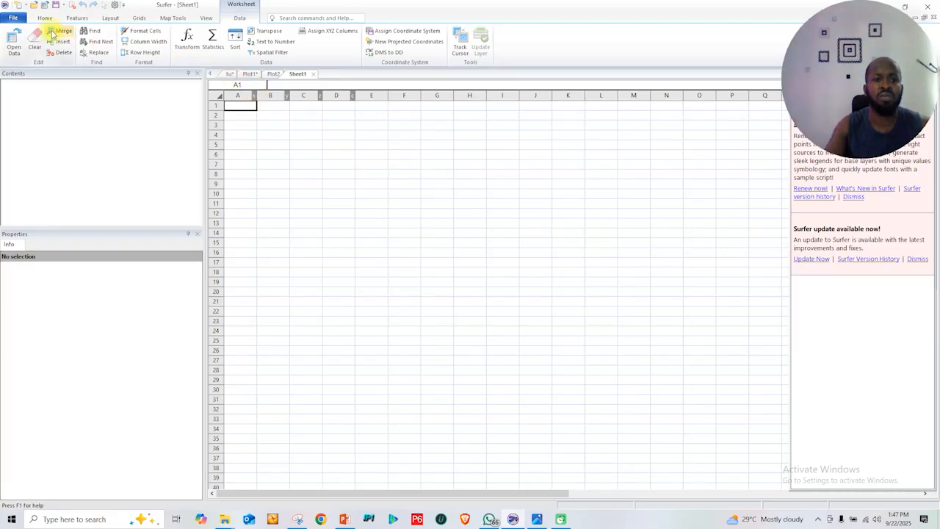
Open surfer tutorial.txt from the TUTORIAL DATA folder as a worksheet, keeping the delimited import options, and look through its rows
left_click(15, 41)
scroll(248, 199, "down", 5)
scroll(304, 245, "down", 5)
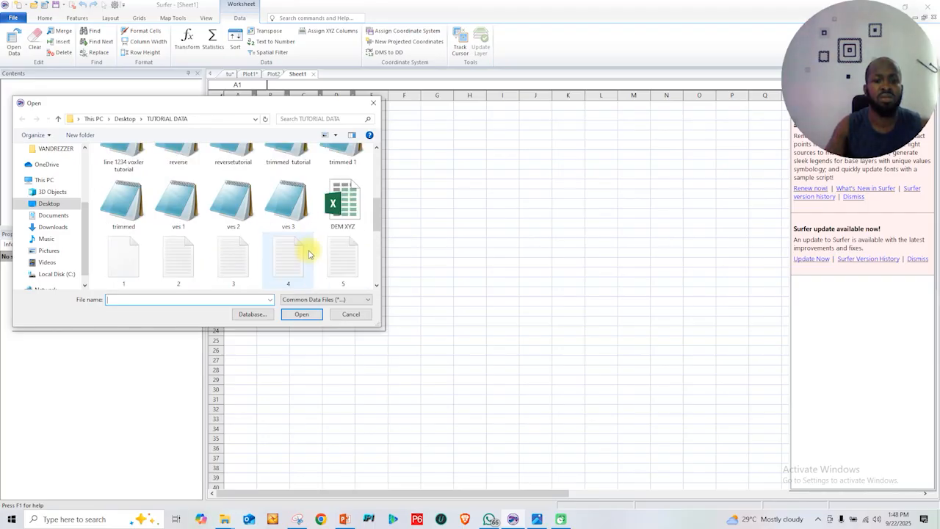
double_click(285, 257)
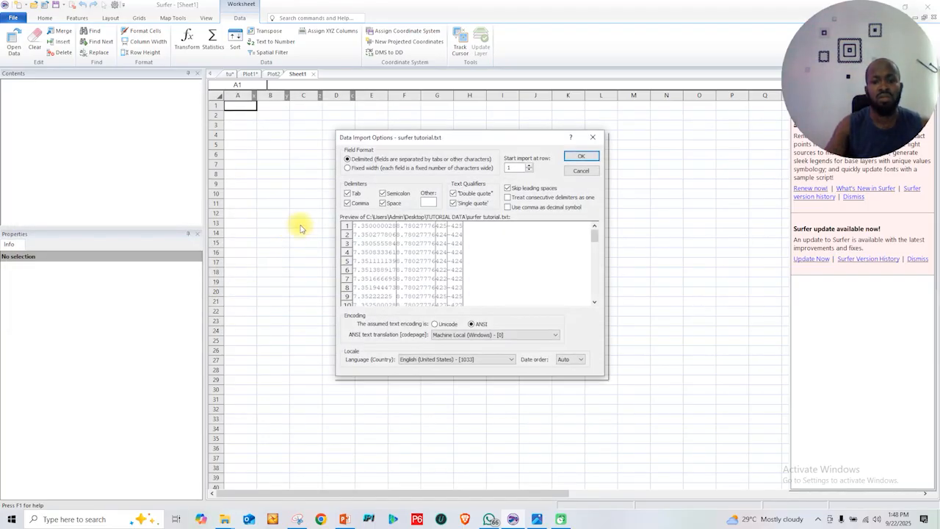
left_click(581, 155)
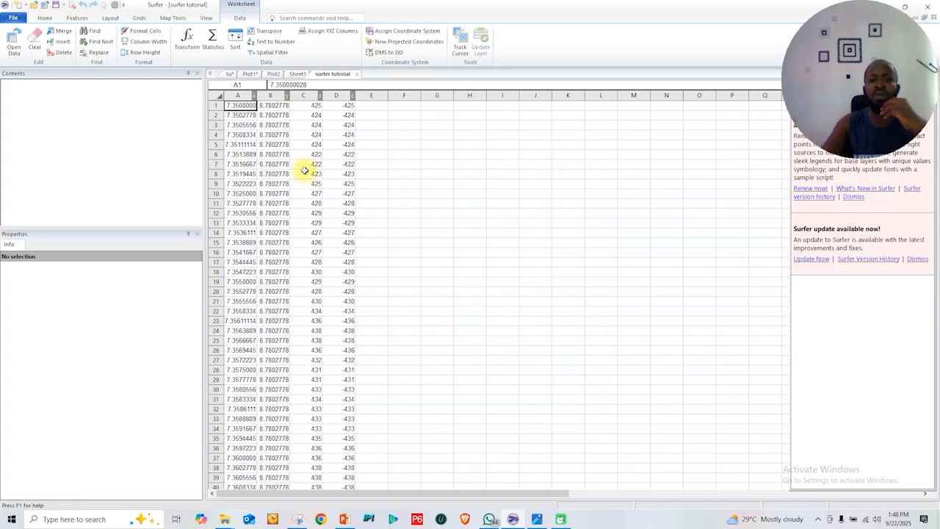
scroll(277, 210, "down", 1)
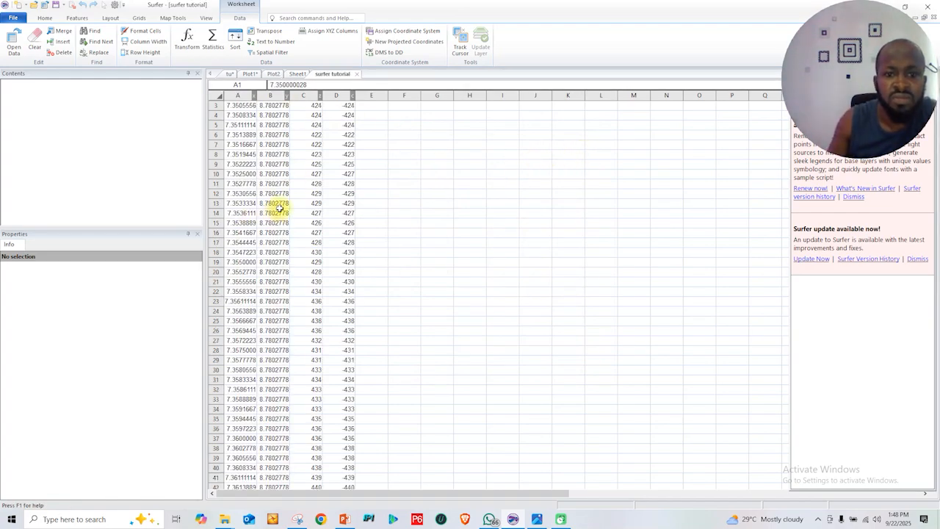
Copy the X and Y values of row 30 (A30:B30) from surfer tutorial into row 1 of Sheet1
left_click(239, 369)
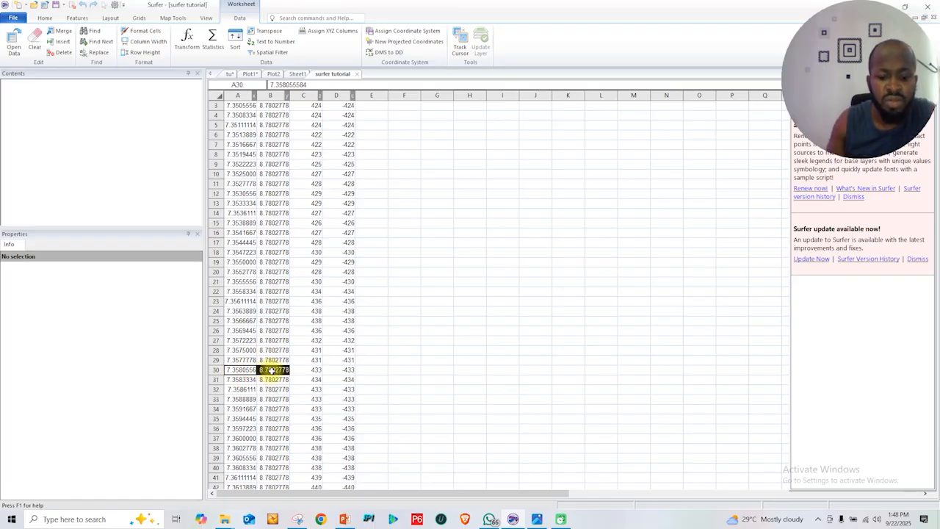
key("ctrl+c")
right_click(272, 369)
left_click(294, 389)
left_click(298, 74)
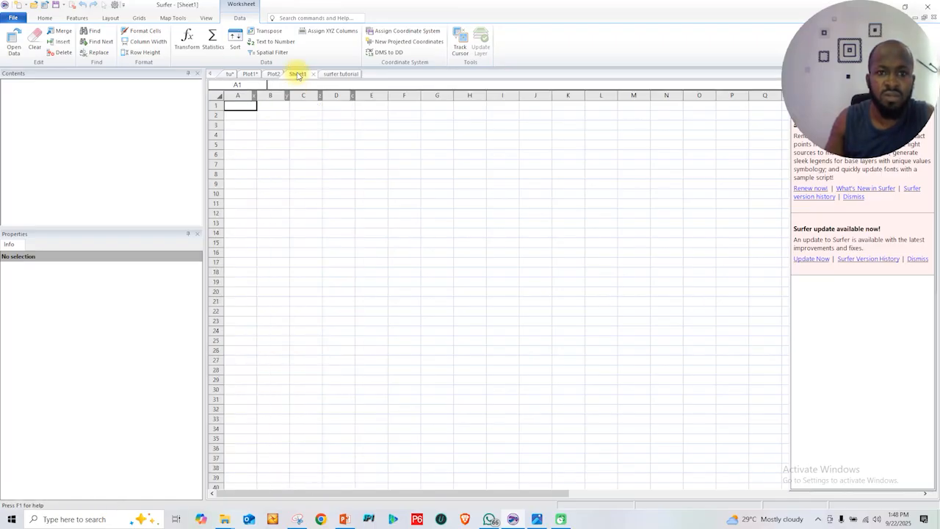
key("ctrl+v")
Copy the X and Y values of row 118,191 from surfer tutorial into row 2 of Sheet1
left_click(343, 74)
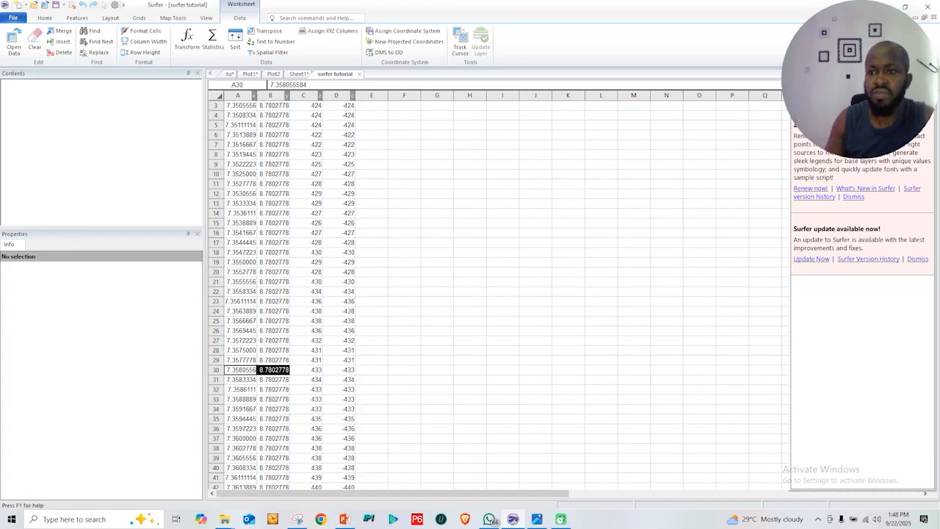
scroll(301, 287, "down", 5)
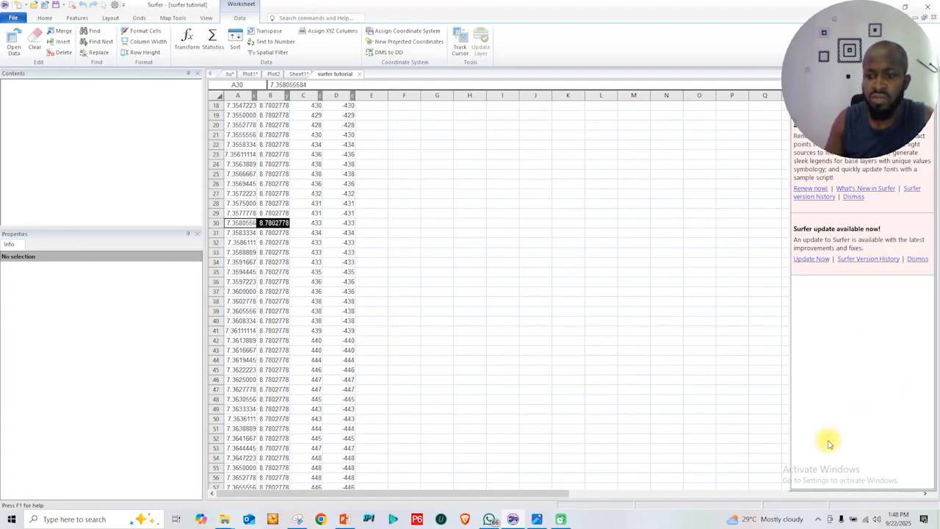
left_click_drag(773, 9, 392, 28)
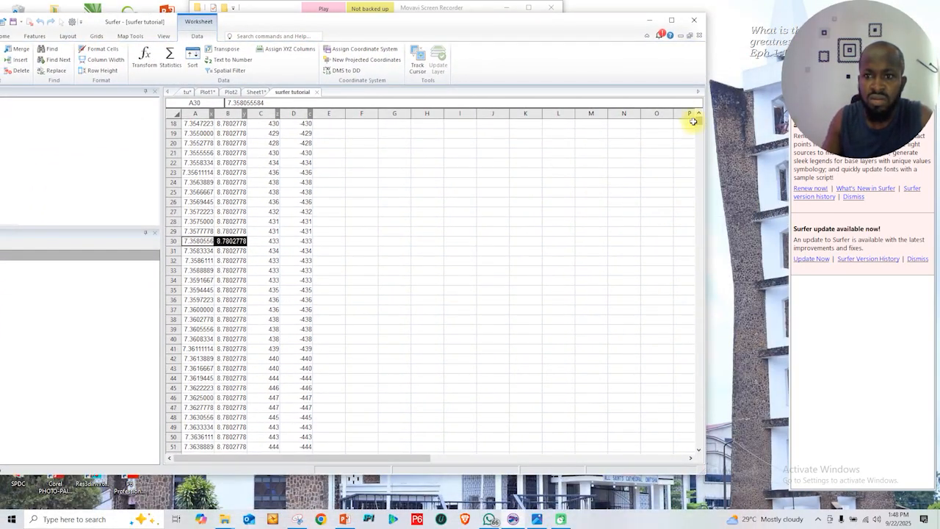
left_click_drag(699, 126, 699, 242)
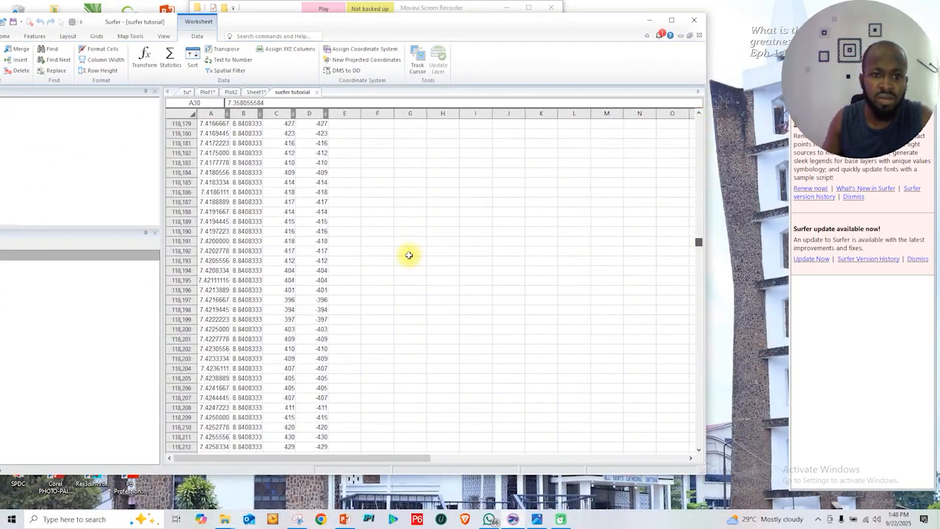
left_click_drag(203, 241, 251, 241)
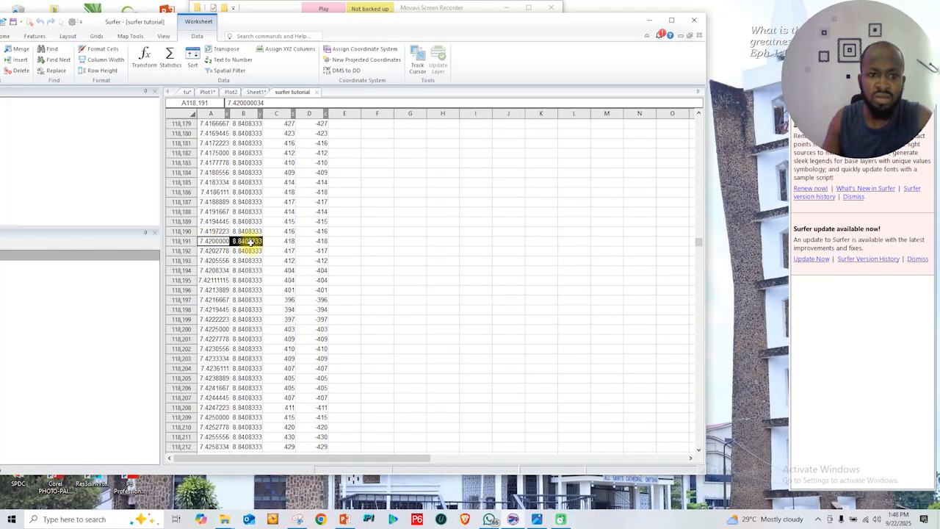
key("ctrl+c")
left_click(253, 92)
left_click(205, 133)
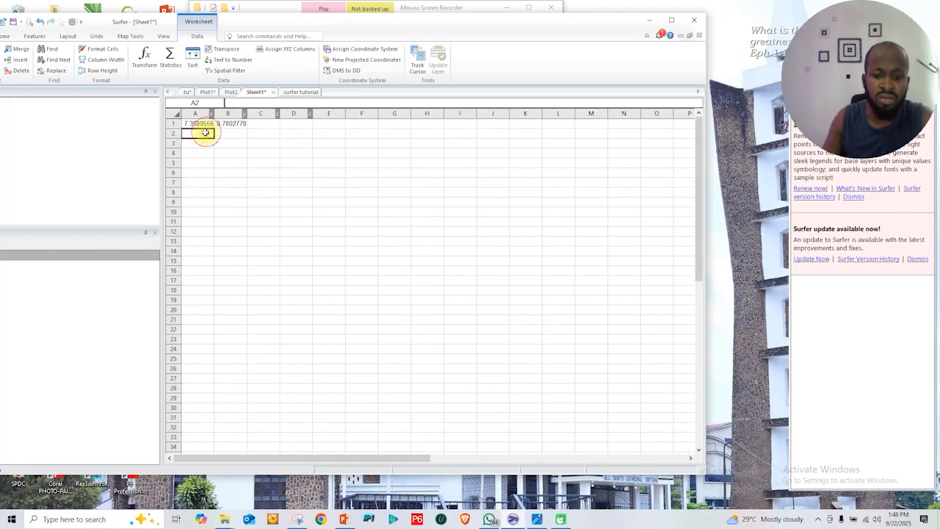
key("ctrl+v")
Copy the X and Y values of row 177,760 from surfer tutorial into row 3 of Sheet1
left_click(293, 93)
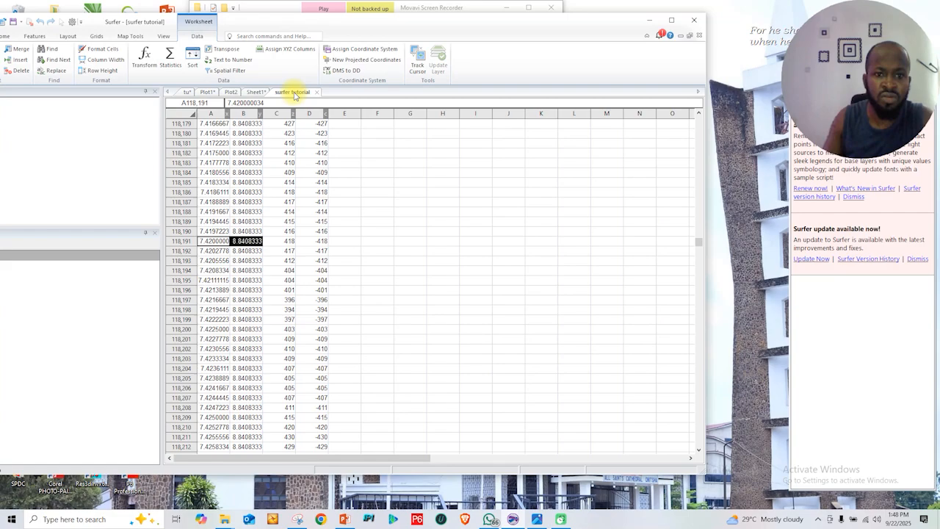
scroll(250, 243, "down", 3)
scroll(250, 235, "up", 1)
left_click_drag(698, 242, 698, 303)
left_click_drag(211, 270, 246, 270)
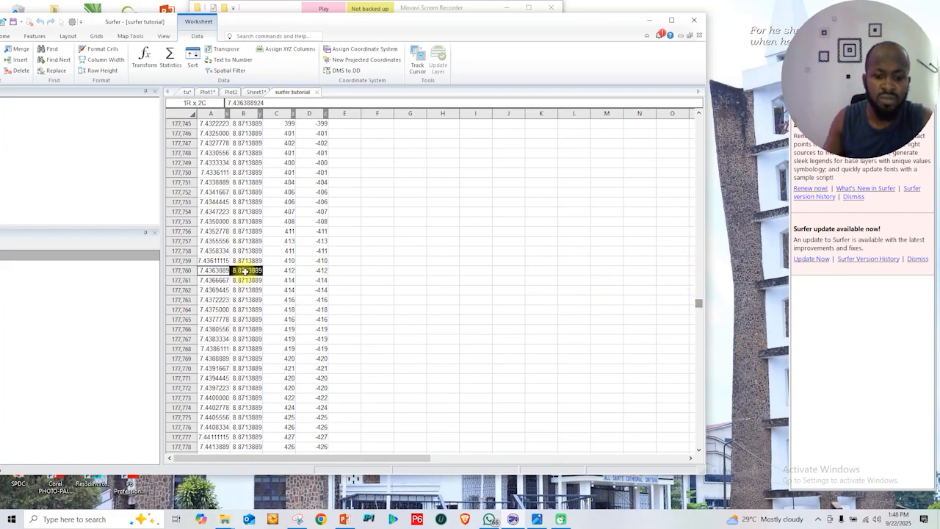
key("ctrl+c")
left_click(256, 93)
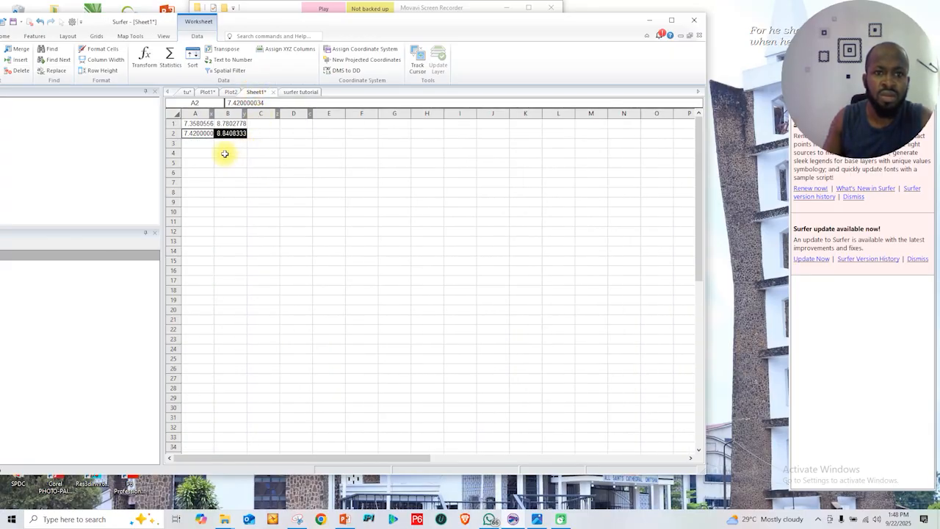
left_click(203, 143)
key("ctrl+v")
Copy the X and Y values of row 177,781 from surfer tutorial into row 4 of Sheet1
left_click(301, 92)
scroll(230, 305, "down", 1)
left_click_drag(211, 339, 241, 340)
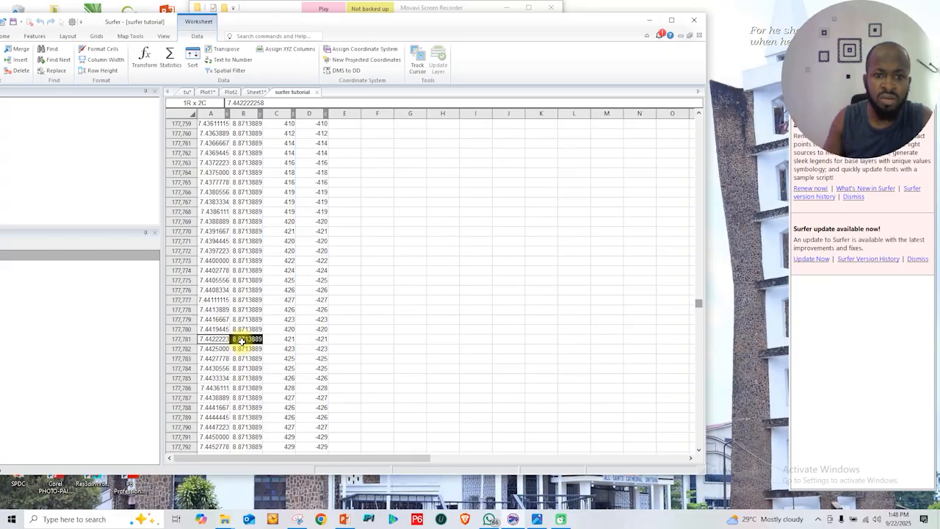
key("ctrl+c")
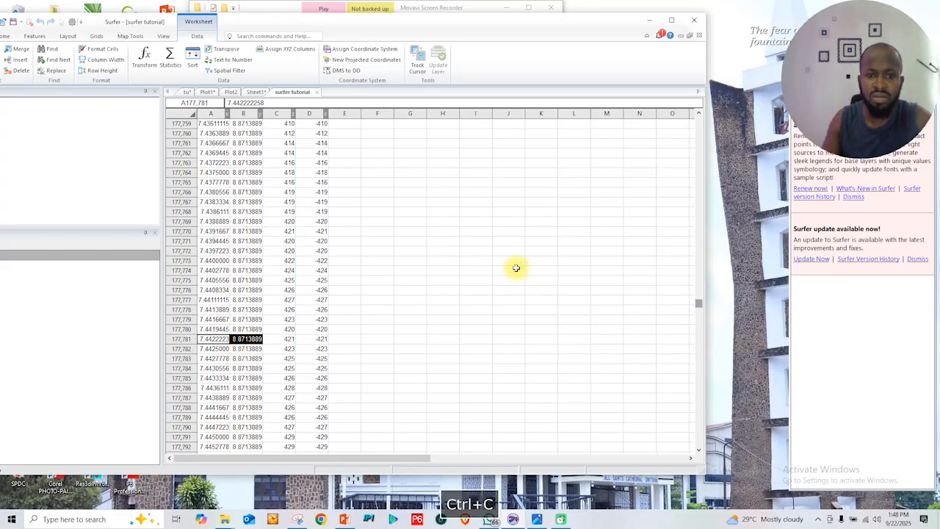
left_click(254, 93)
left_click(205, 154)
key("ctrl+v")
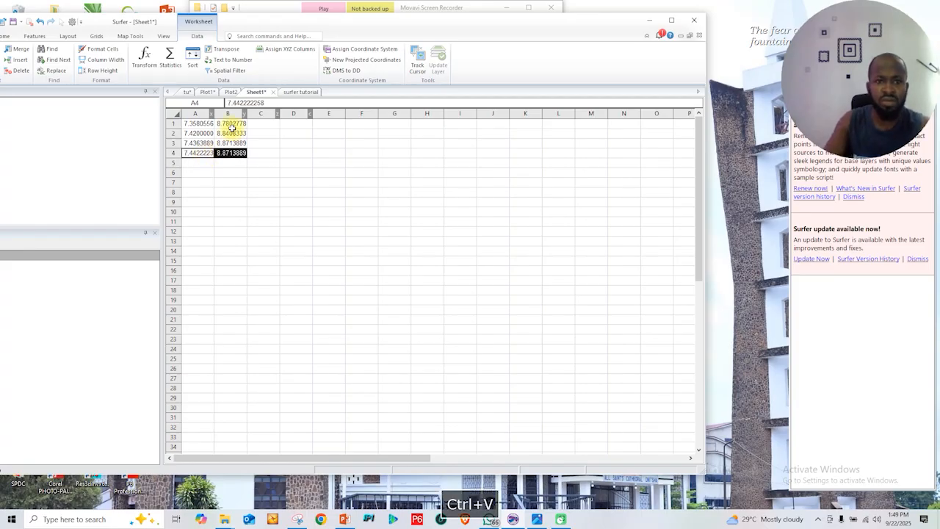
Copy only the X and Y values of row 271,645 from surfer tutorial into row 5 of Sheet1
left_click(299, 92)
left_click_drag(699, 304, 699, 400)
left_click_drag(211, 368, 283, 367)
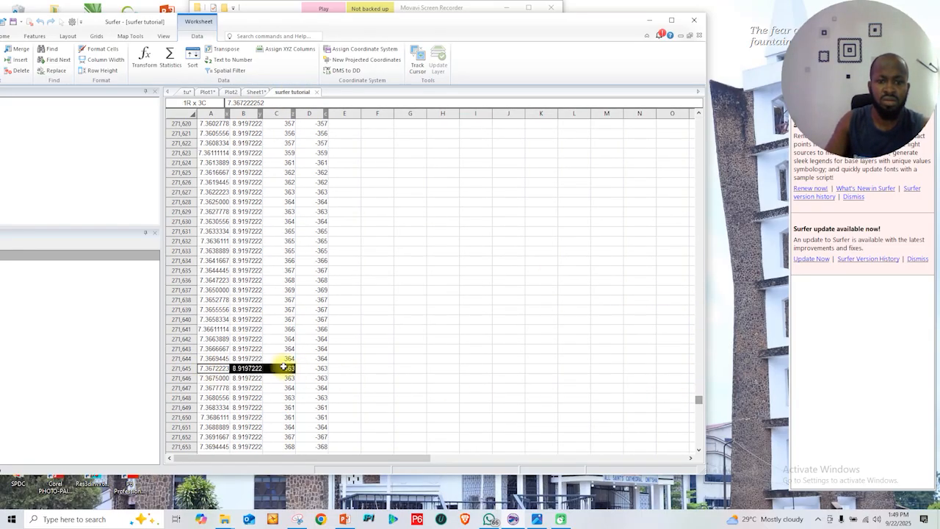
left_click_drag(202, 371, 238, 370)
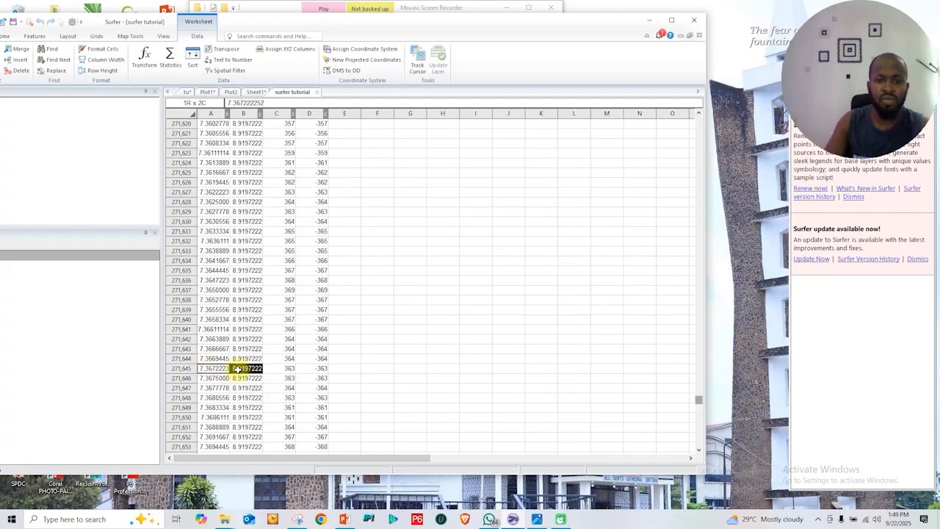
key("ctrl+c")
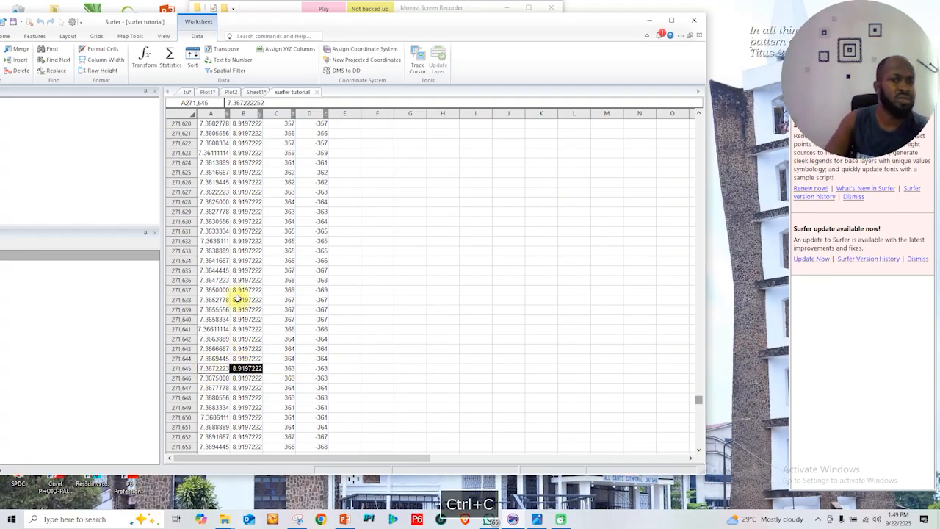
left_click(256, 92)
left_click(203, 163)
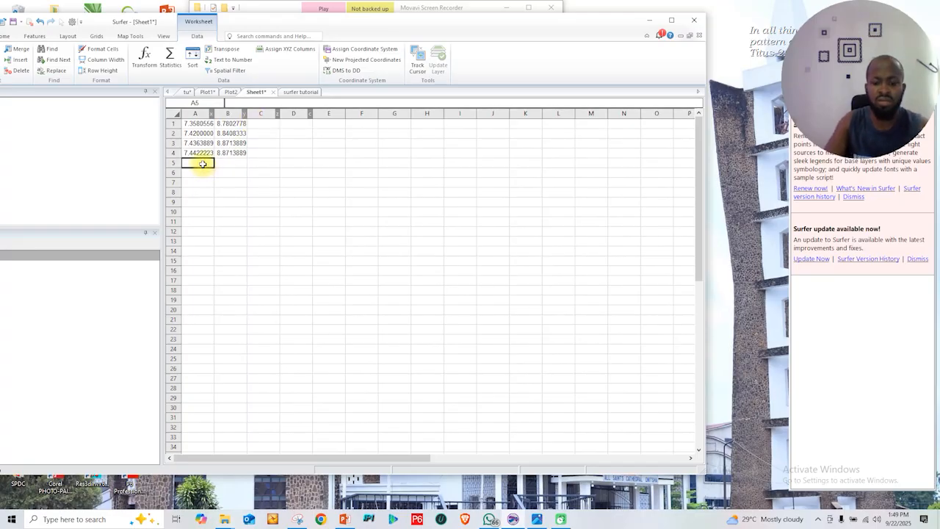
key("ctrl+v")
Copy the X and Y values of row 312,156 from surfer tutorial into row 6 of Sheet1
left_click(300, 92)
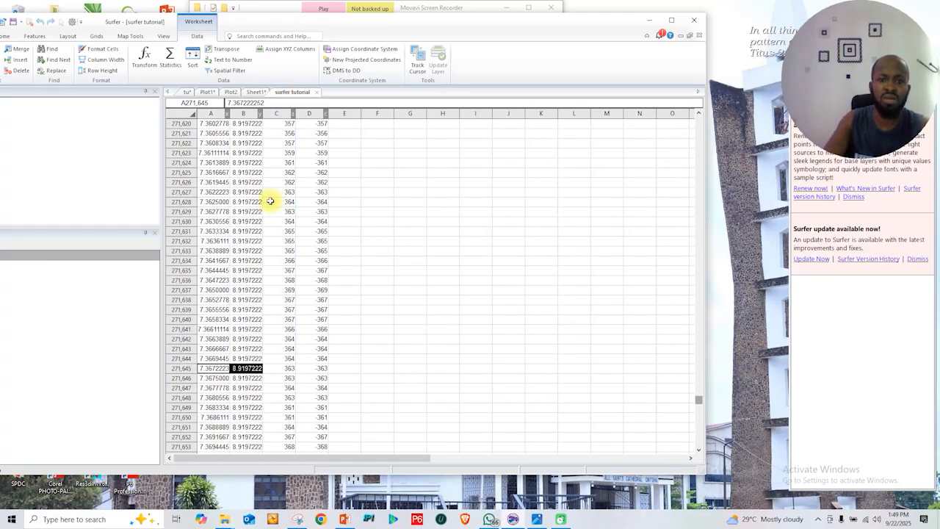
left_click_drag(703, 397, 699, 442)
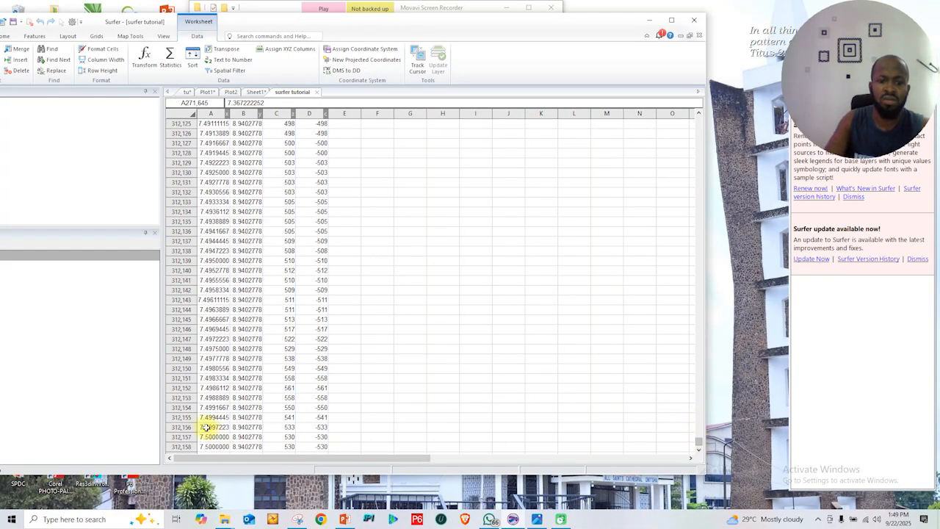
key("ctrl+c")
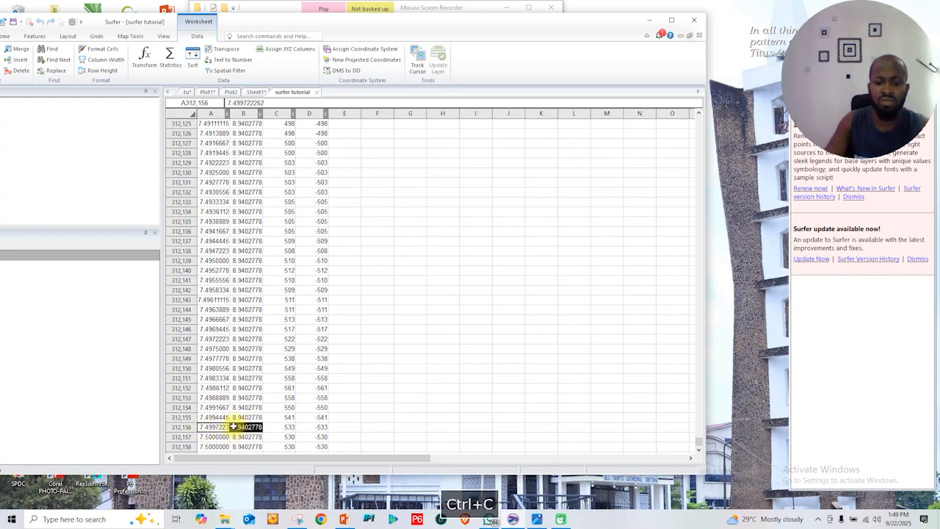
left_click(252, 92)
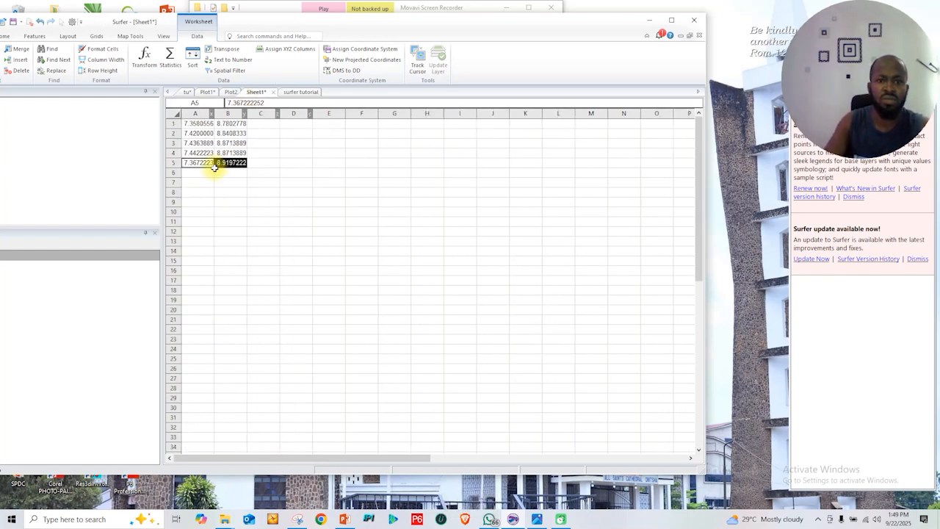
left_click(197, 171)
key("ctrl+v")
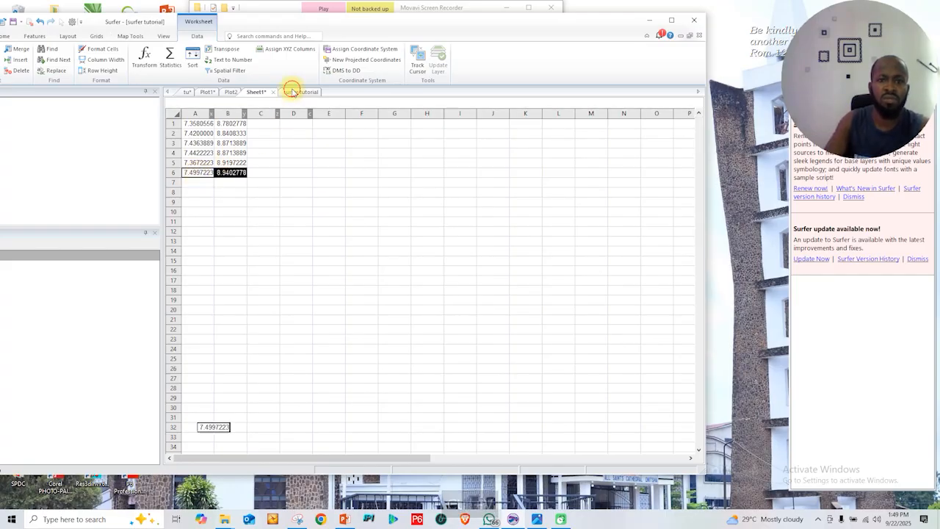
Copy the X and Y values of row 53,388 from surfer tutorial into row 7 of Sheet1
left_click(291, 92)
left_click_drag(700, 443, 697, 174)
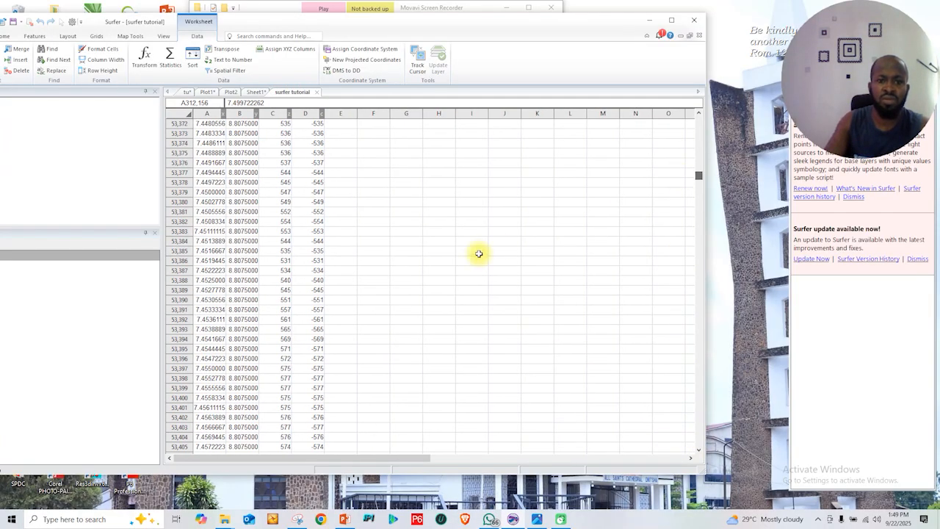
left_click_drag(209, 280, 241, 280)
key("ctrl+c")
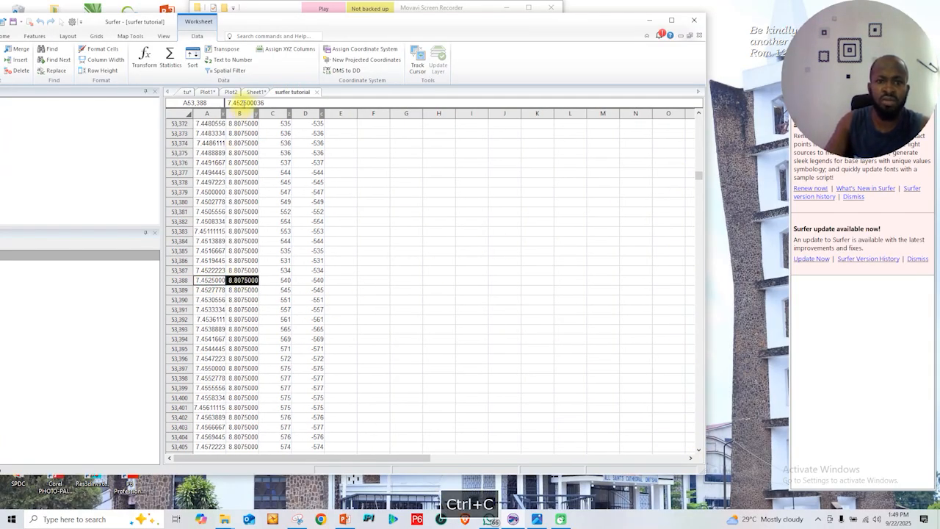
left_click(248, 92)
left_click(191, 182)
key("ctrl+v")
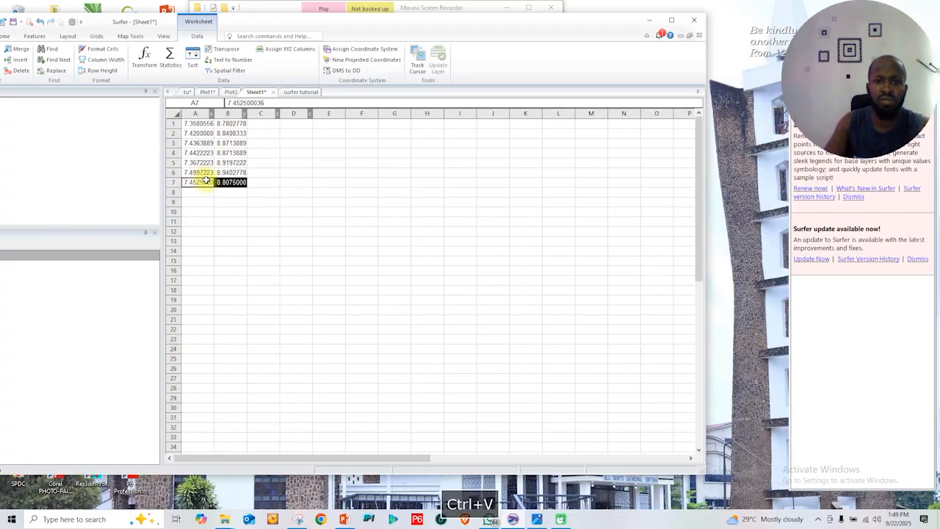
Copy the X and Y values of row 32,884 from surfer tutorial into row 8 of Sheet1
left_click(293, 92)
left_click(697, 168)
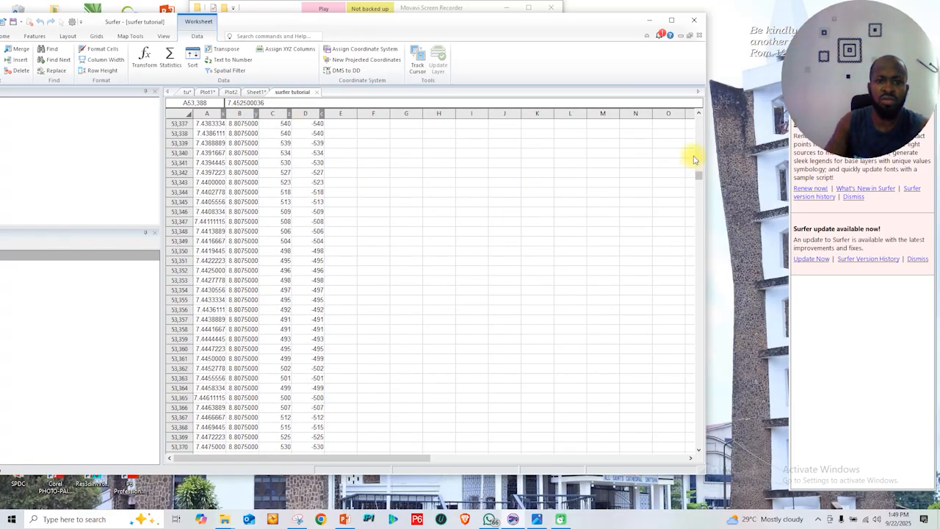
left_click_drag(701, 178, 699, 154)
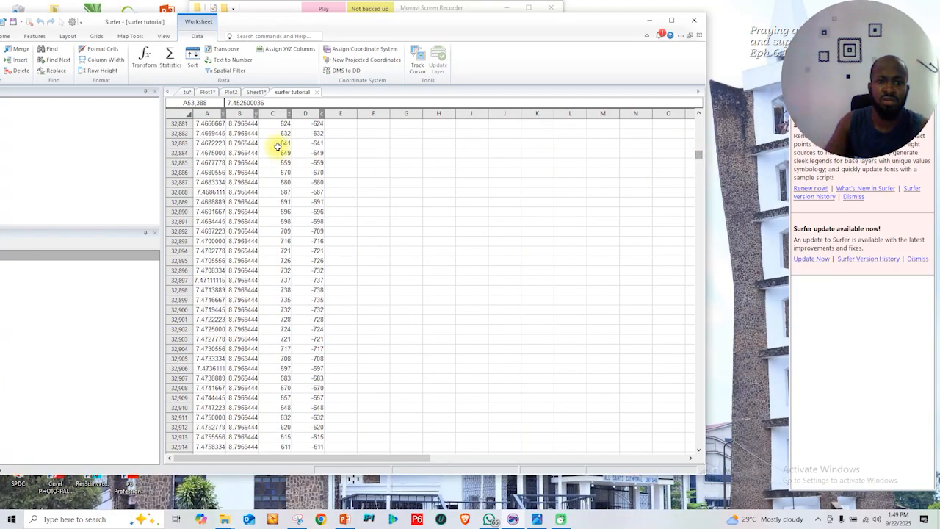
left_click_drag(210, 146, 236, 152)
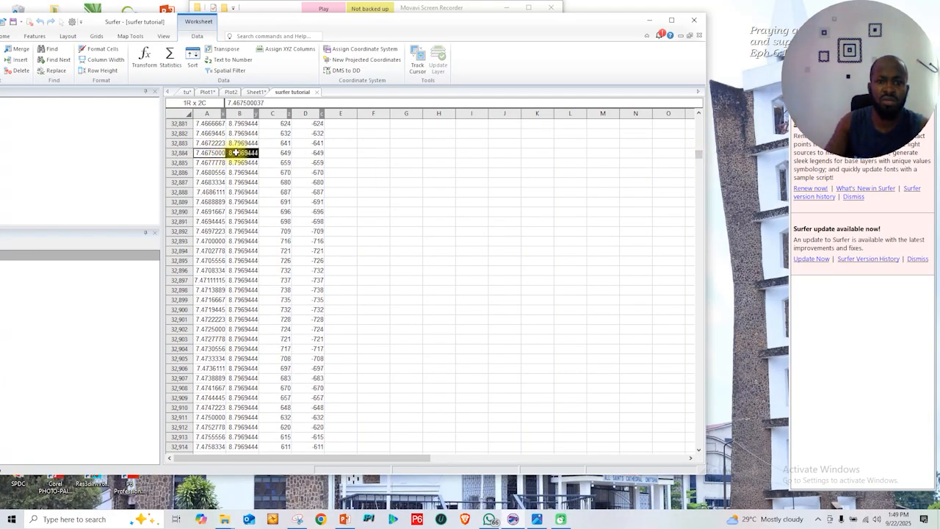
key("ctrl+c")
left_click(255, 92)
left_click(196, 190)
key("ctrl+v")
left_click(326, 230)
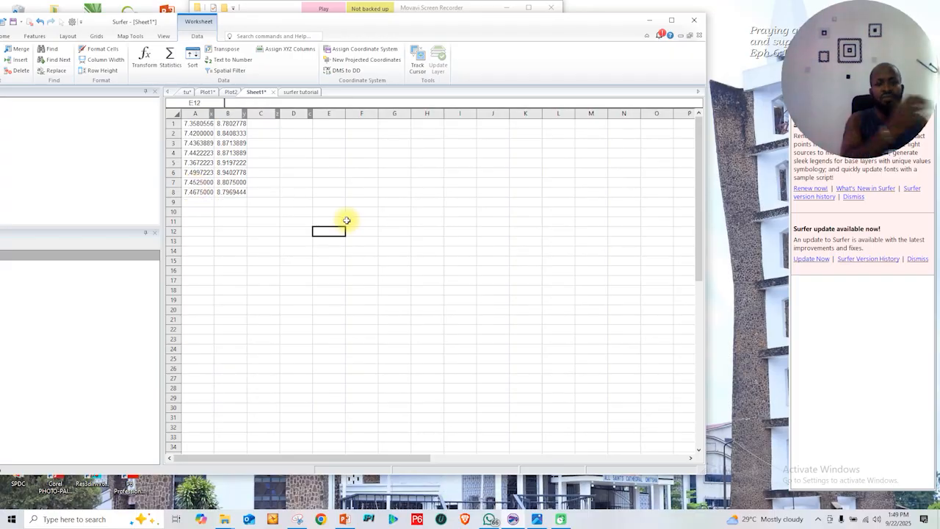
Save Sheet1 as the DAT file "post locaztion" in the TUTORIAL DATA folder with comma-delimited export options, and return to the blank Plot2
left_click_drag(368, 21, 466, 21)
left_click(69, 37)
left_click(83, 72)
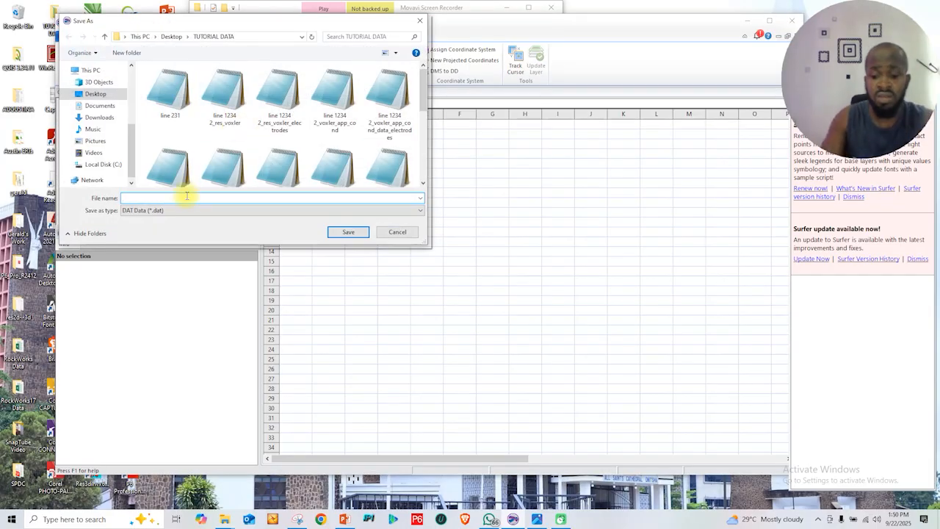
type("post locaztion")
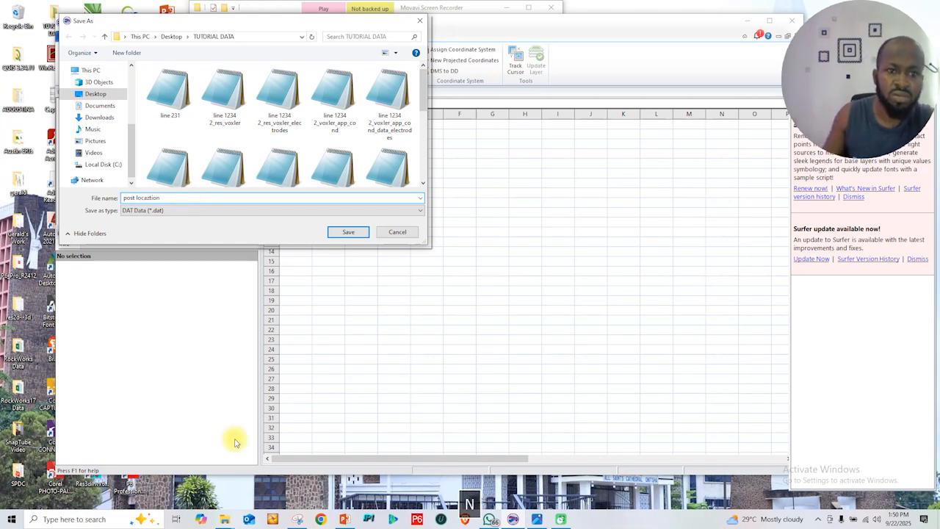
left_click(344, 231)
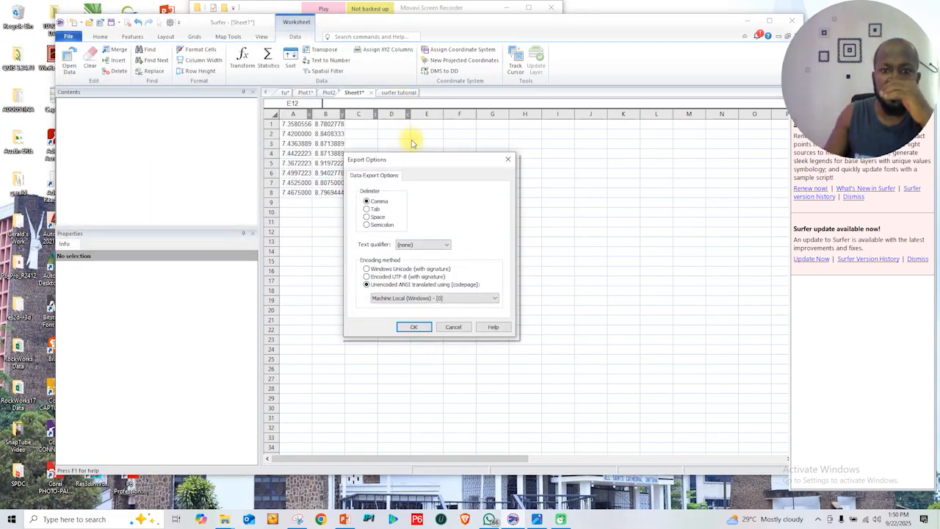
left_click(418, 326)
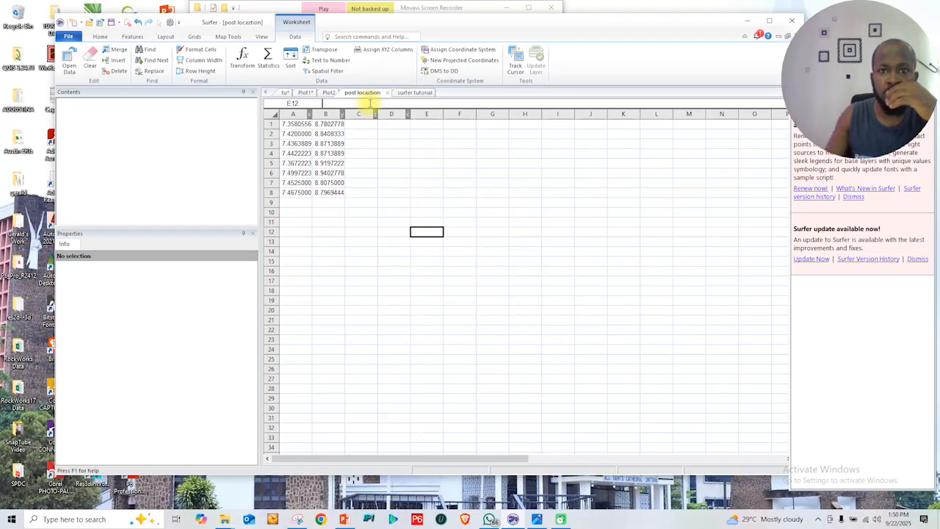
left_click(329, 93)
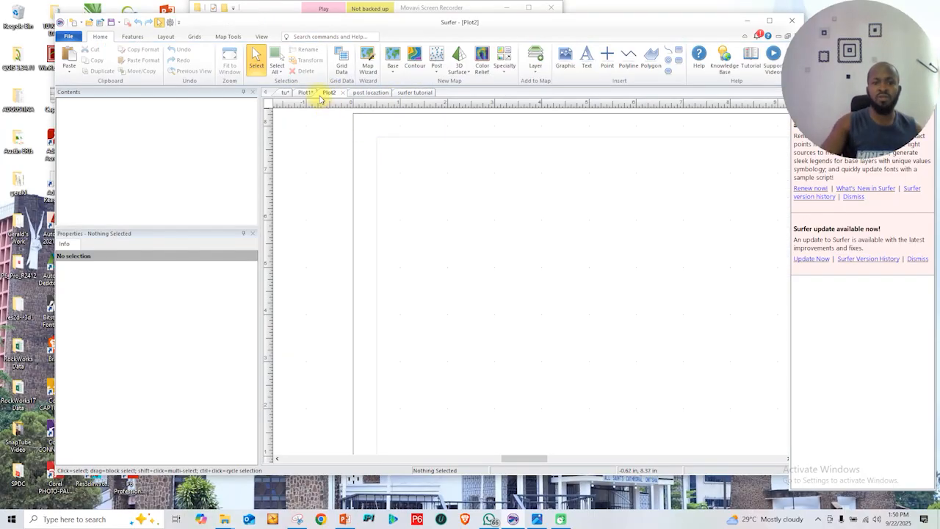
Create a post map in Plot1 from the "post locaztion" data file in the TUTORIAL DATA folder
left_click(301, 91)
left_click(437, 68)
left_click(448, 86)
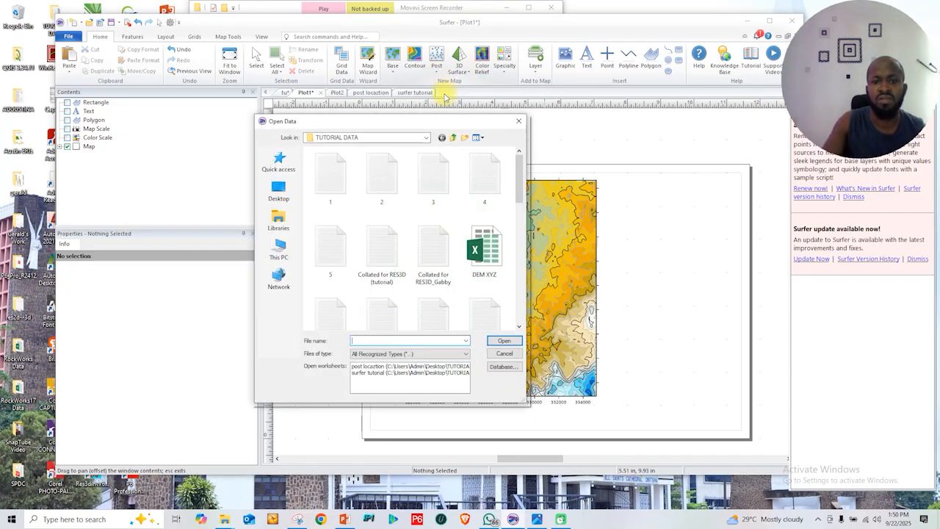
left_click_drag(521, 182, 519, 279)
left_click(383, 280)
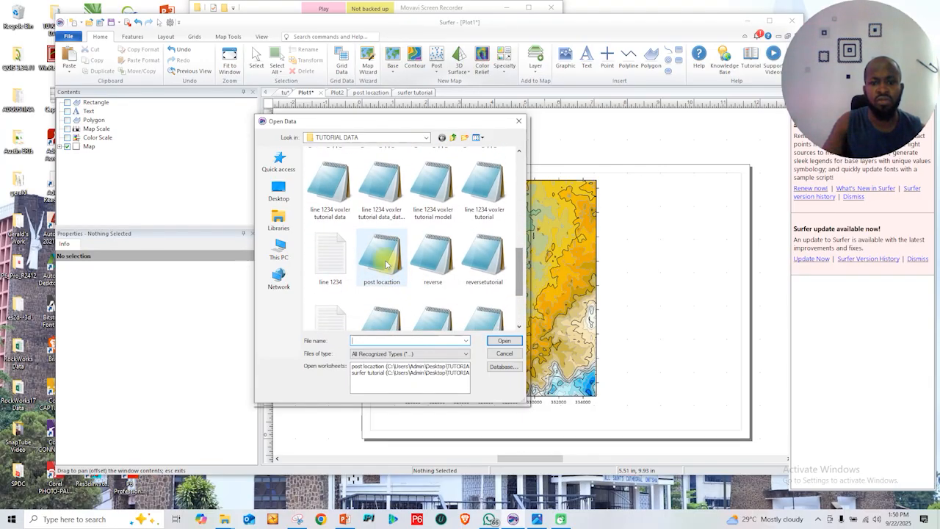
left_click(495, 343)
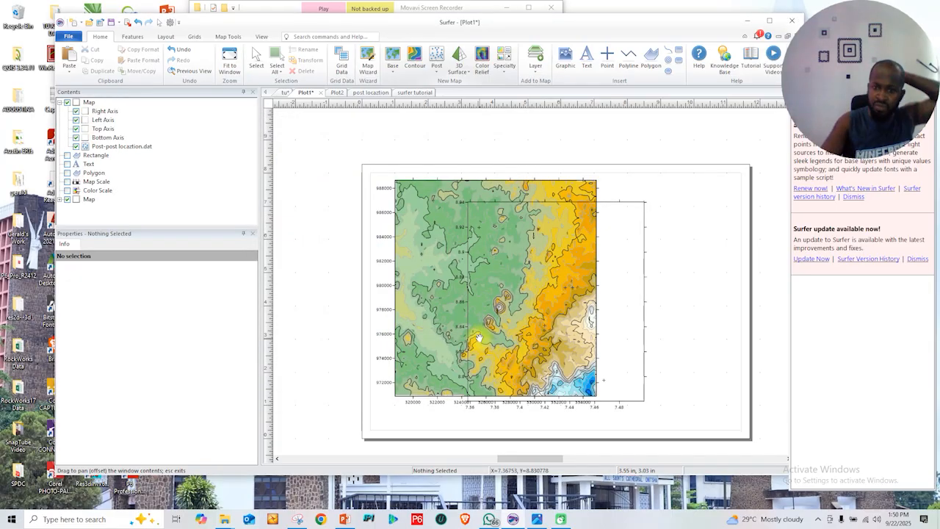
Separate the overlapping maps on the page so the post map sits to the right of the contour map
left_click_drag(614, 218, 571, 212)
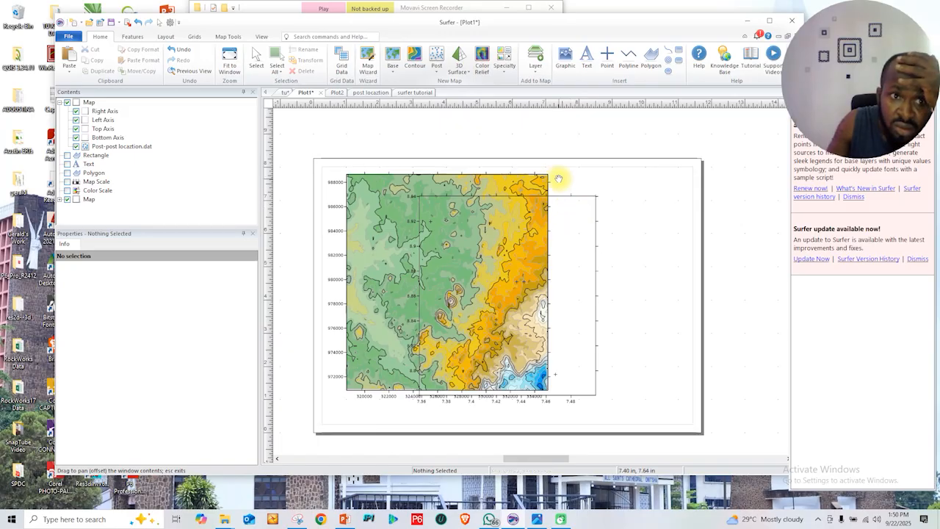
left_click(255, 59)
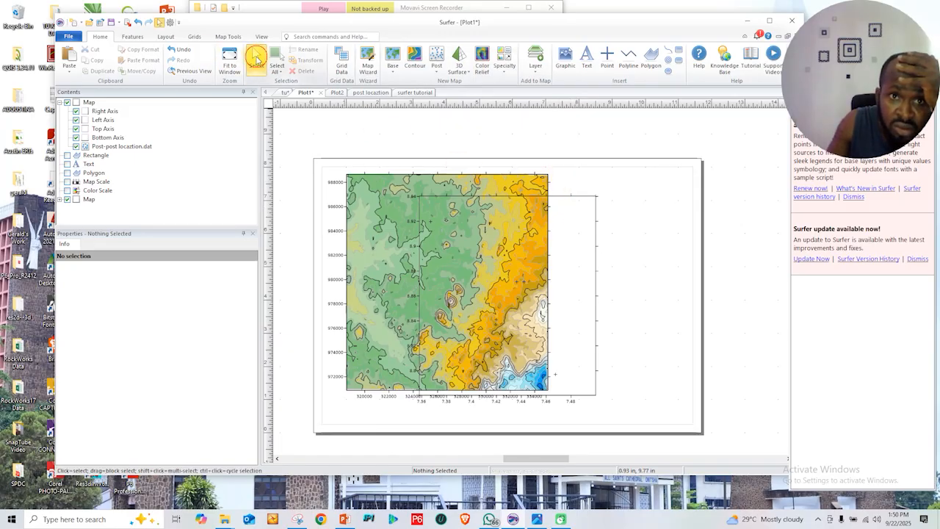
left_click_drag(576, 205, 650, 214)
left_click_drag(588, 254, 631, 233)
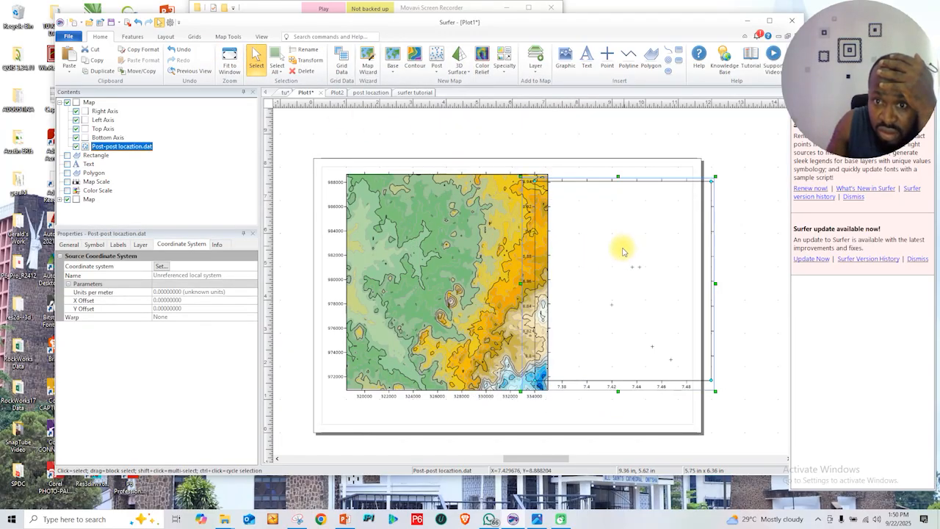
left_click_drag(463, 304, 430, 304)
left_click(606, 280)
left_click_drag(606, 279, 617, 281)
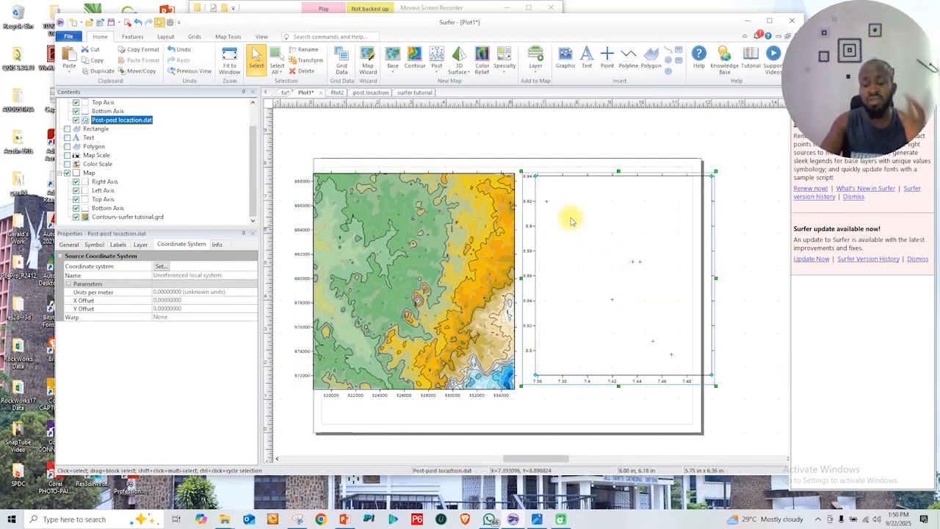
mouse_move(624, 220)
left_mouse_down()
mouse_move(613, 239)
mouse_move(623, 224)
left_mouse_up()
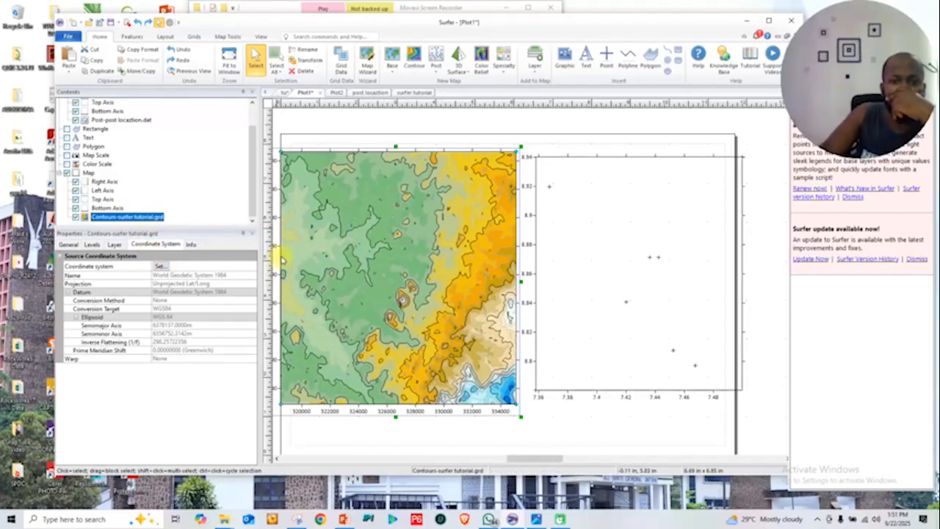
Assign World Geodetic System 1984 as the source coordinate system of the Contours-surfer tutorial.grd layer
right_click(107, 217)
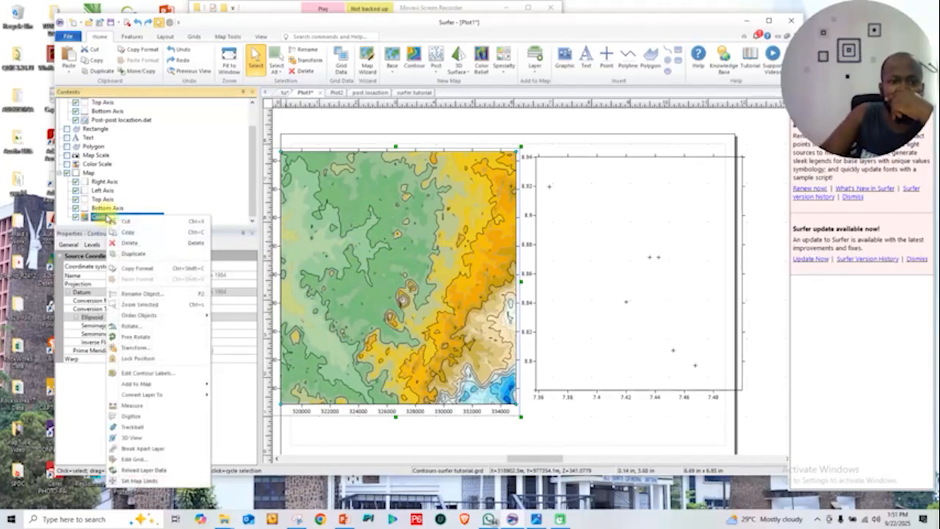
left_click(93, 218)
left_click(161, 265)
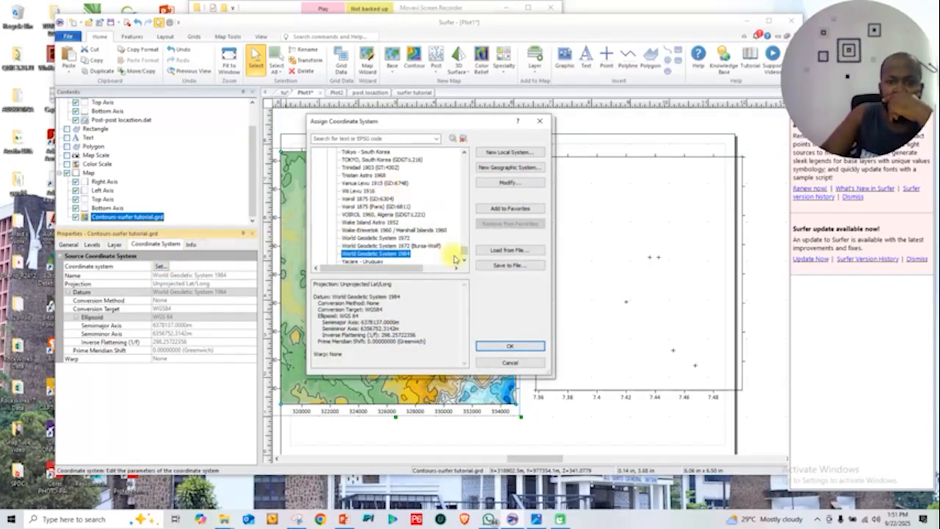
left_click_drag(464, 254, 459, 139)
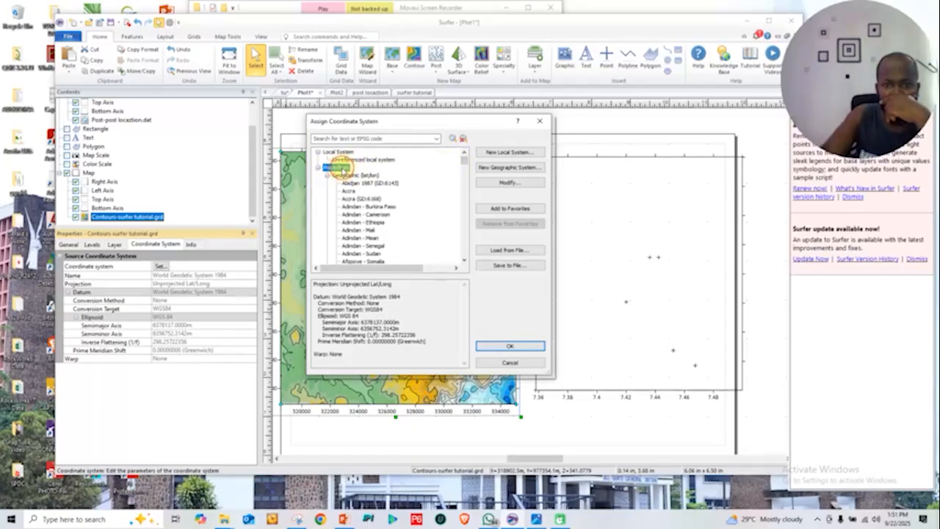
left_click_drag(464, 168, 468, 255)
left_click(394, 223)
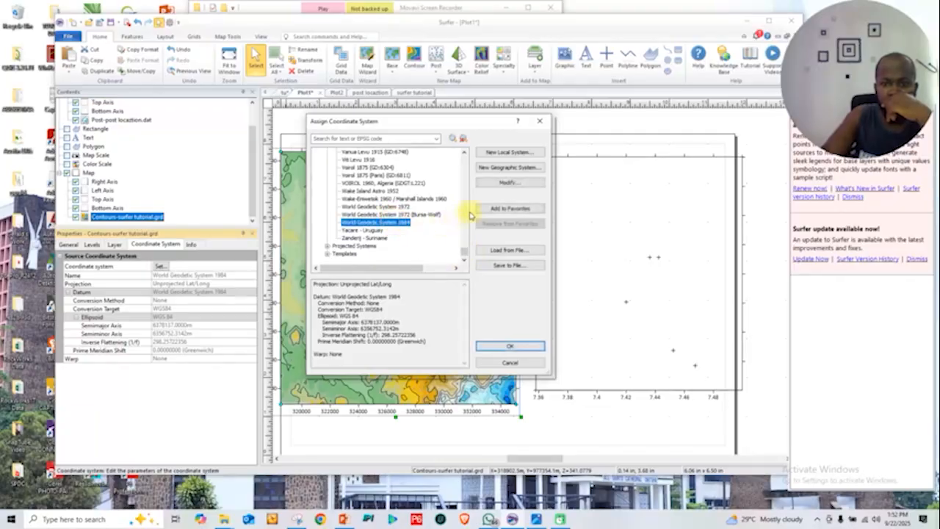
left_click(509, 345)
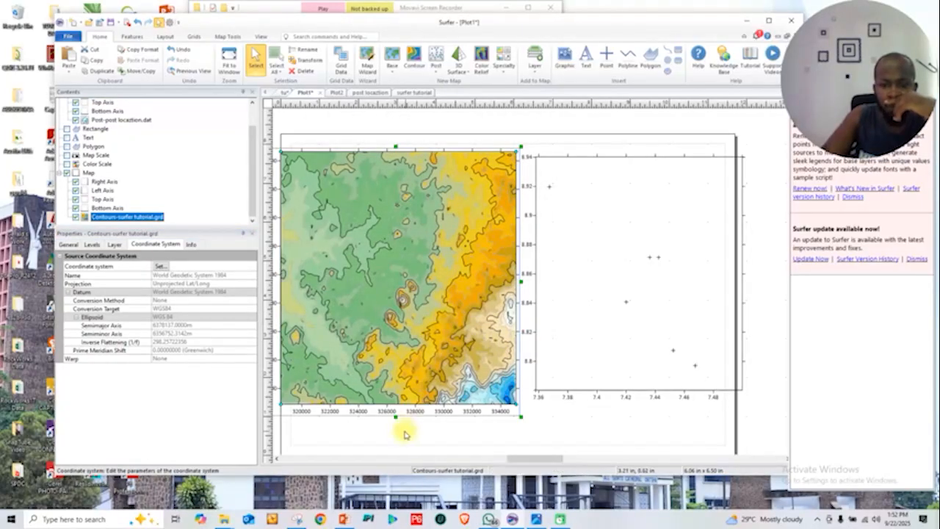
left_click_drag(514, 458, 491, 461)
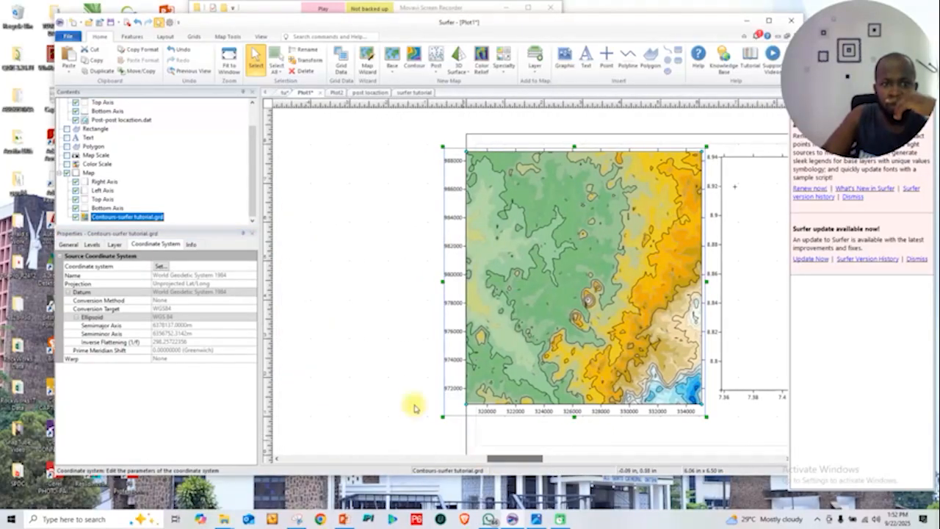
left_click(86, 174)
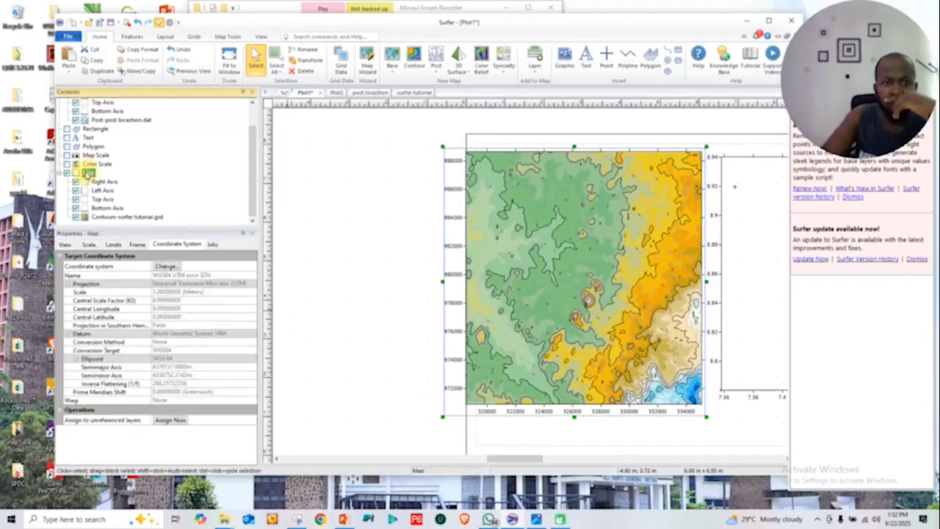
left_click(164, 267)
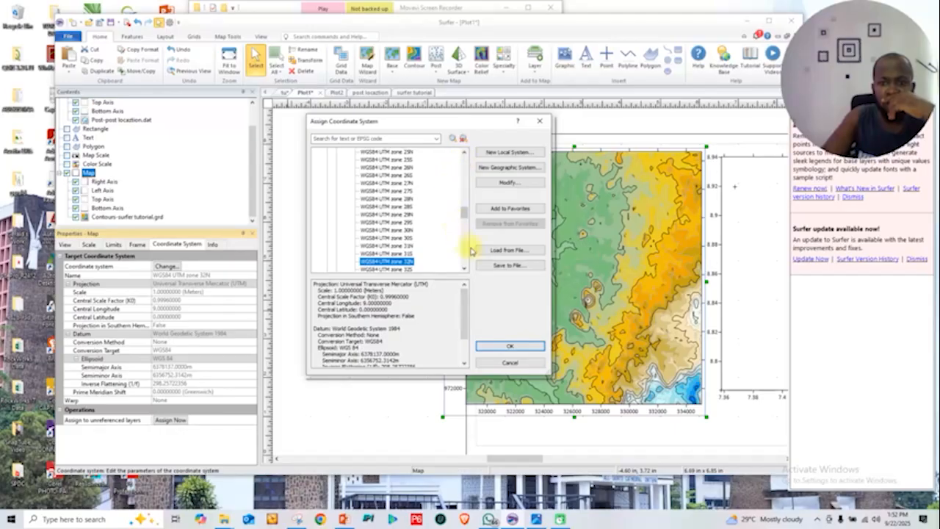
left_click_drag(466, 216, 461, 160)
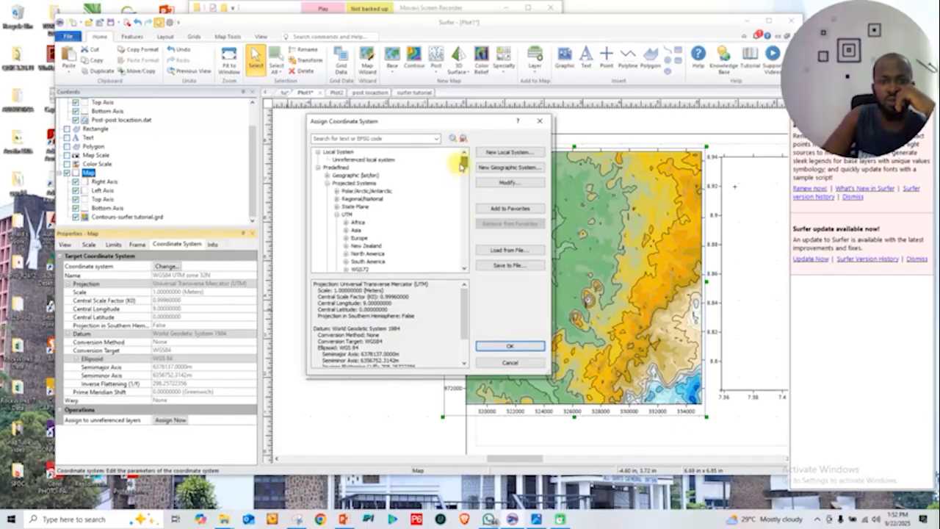
left_click(319, 168)
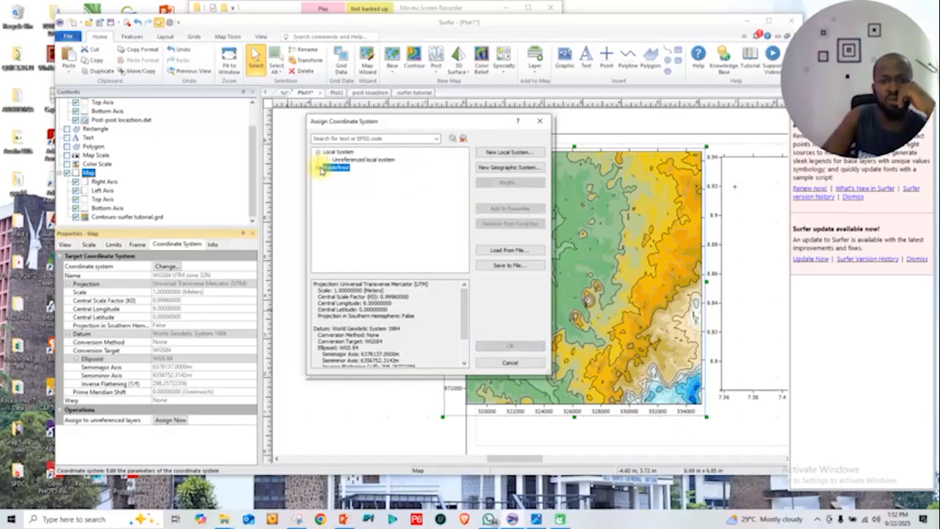
left_click(320, 169)
left_click(329, 168)
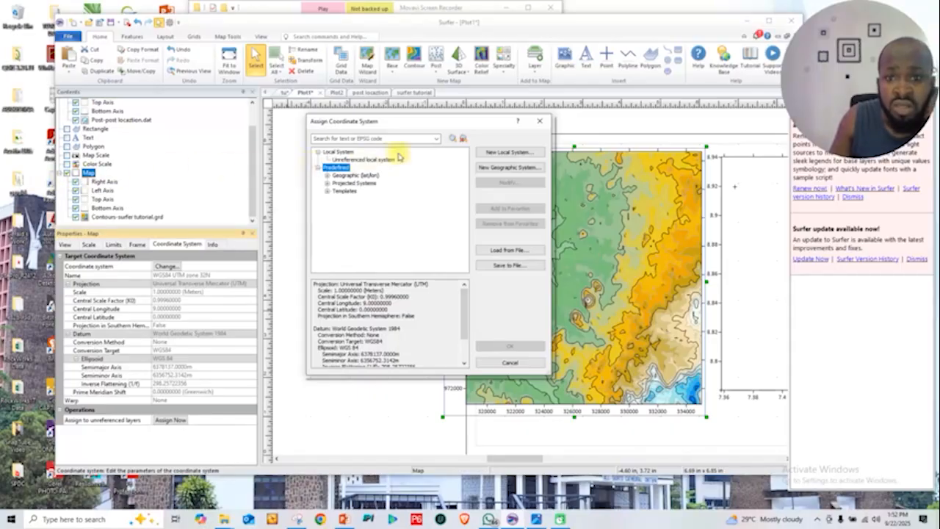
left_click(539, 120)
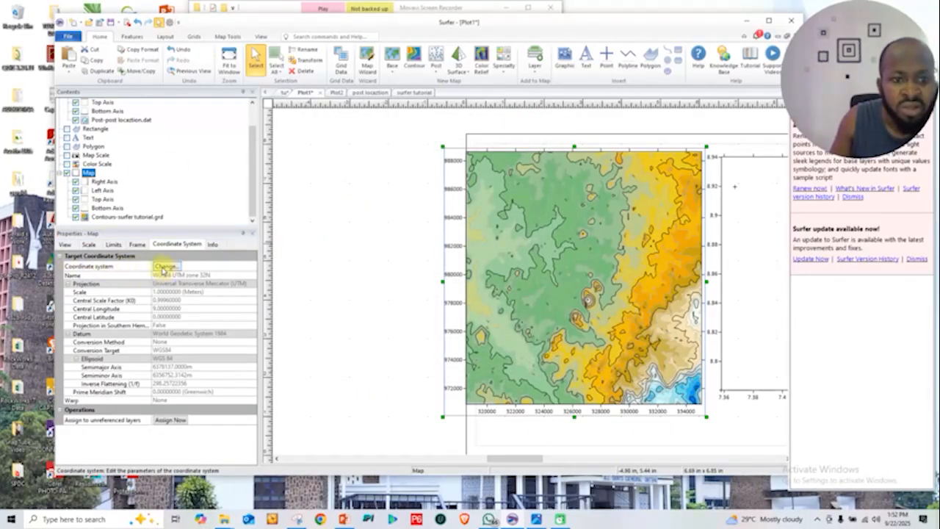
Change the contour map's target coordinate system to the geographic (lat/lon) World Geodetic System 1984
left_click(165, 267)
left_click_drag(466, 211, 465, 162)
left_click(336, 215)
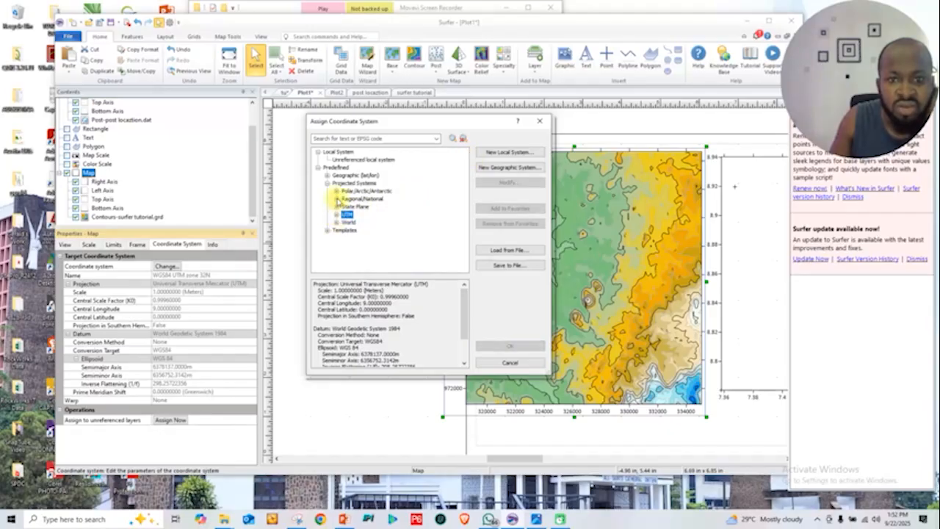
left_click(327, 183)
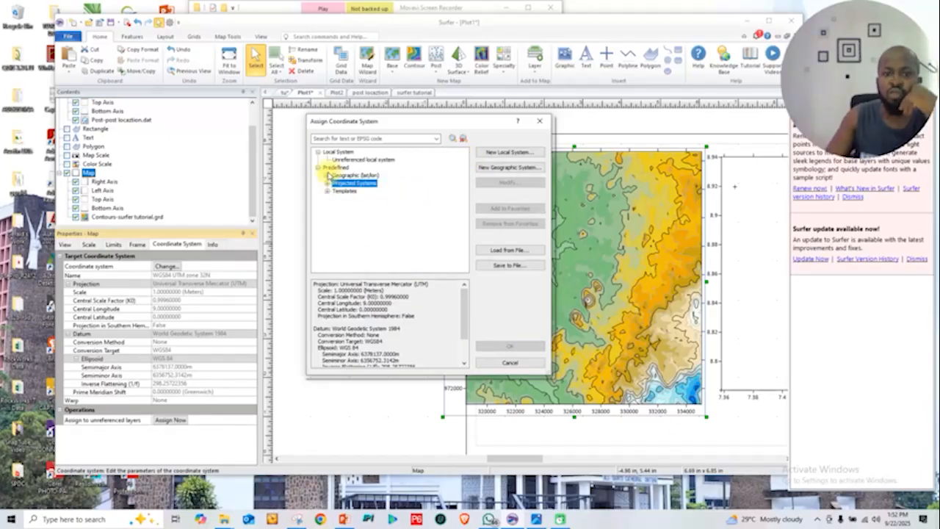
left_click(328, 176)
left_click_drag(462, 159, 462, 262)
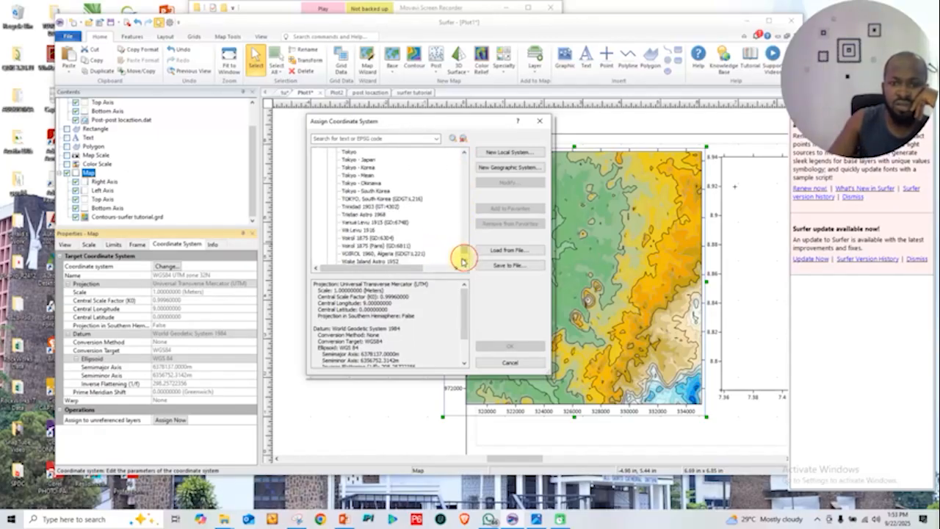
left_click(463, 261)
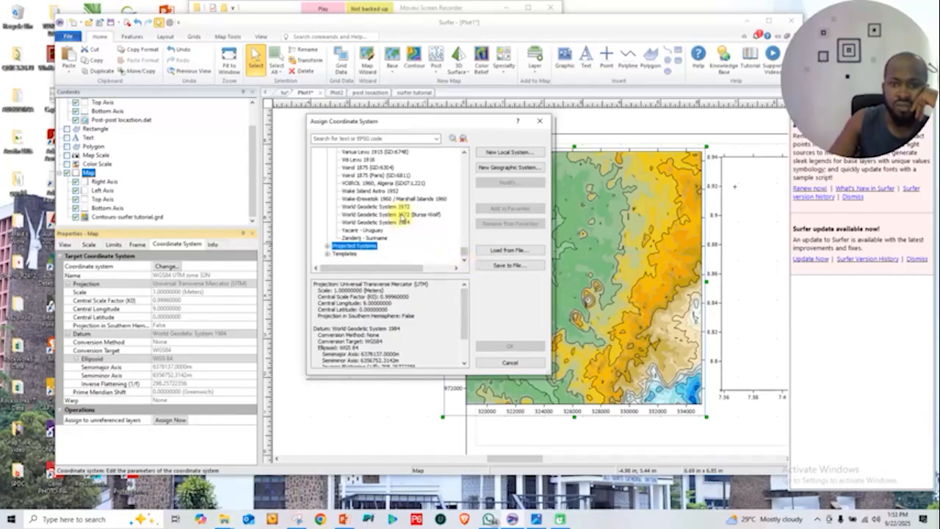
left_click(401, 223)
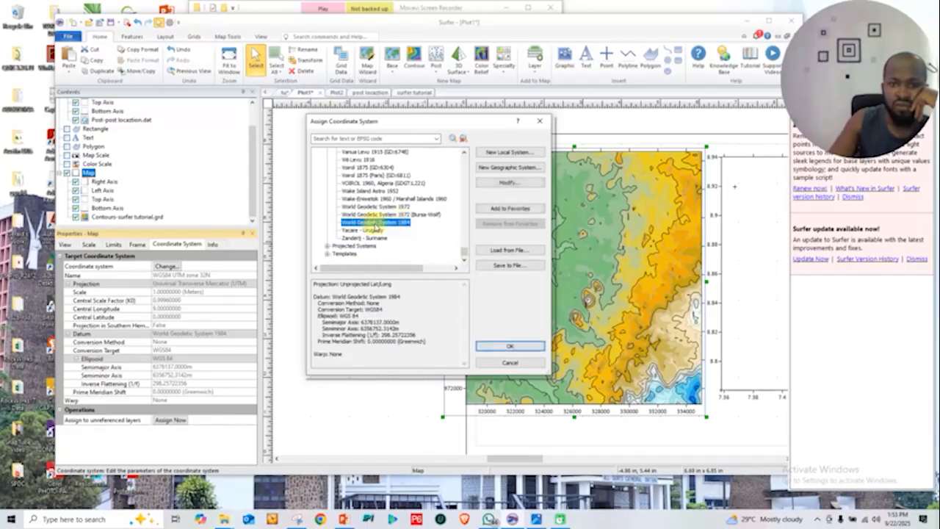
left_click(507, 347)
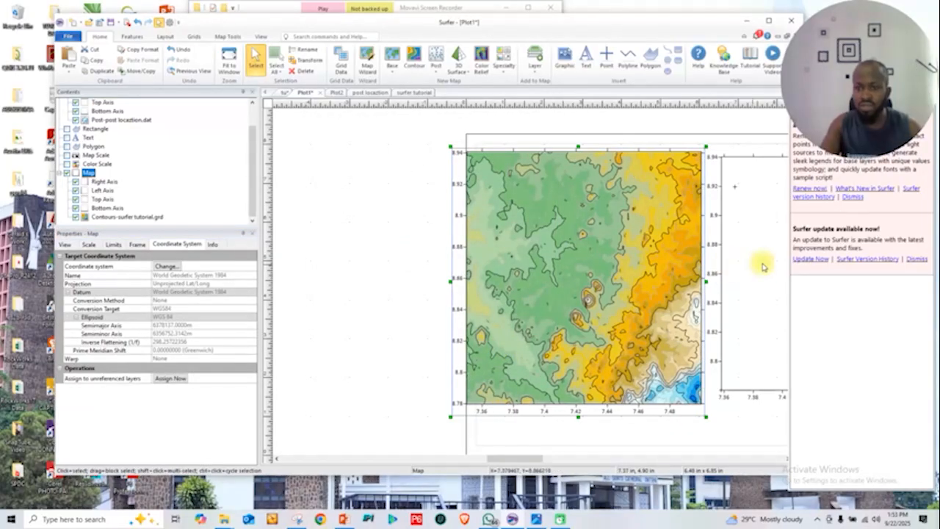
Move the Post-post locaztion.dat layer into the contour map's group, directly above the Contours-surfer tutorial.grd layer
left_click(738, 244)
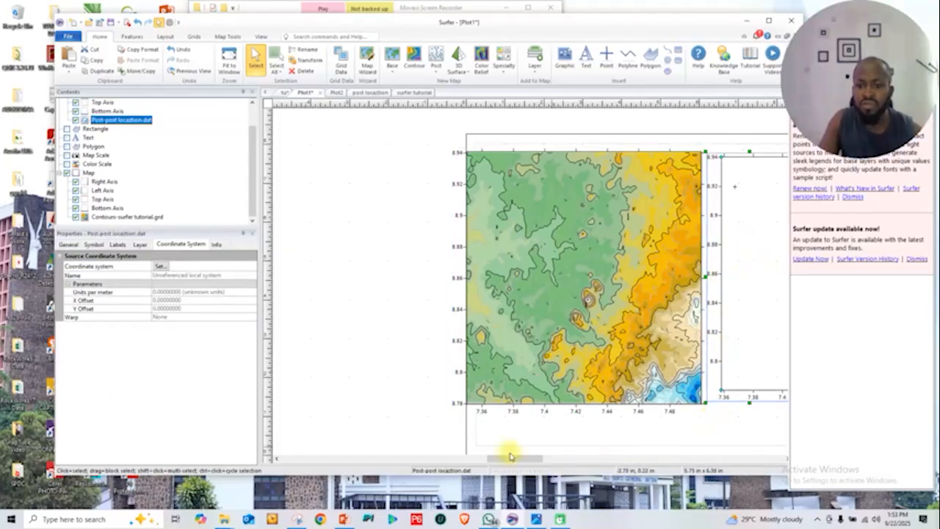
left_click_drag(514, 458, 533, 458)
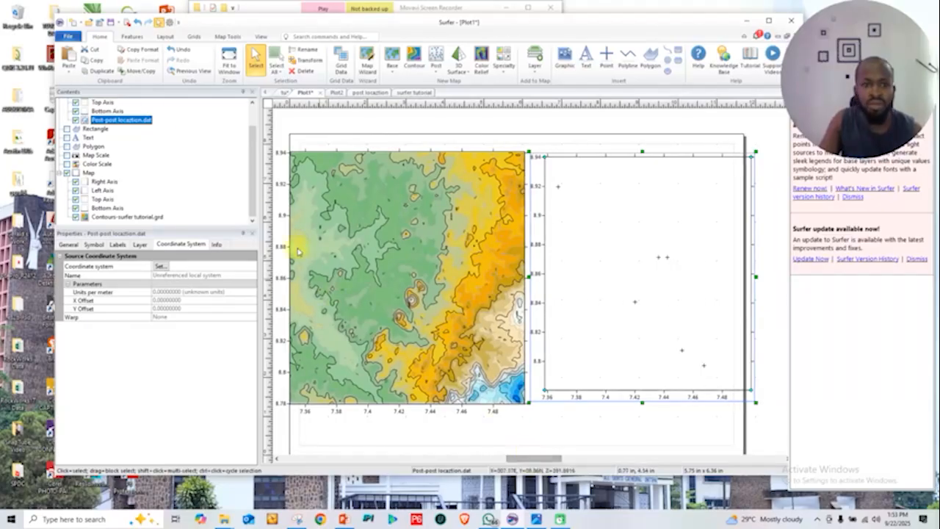
left_click(769, 21)
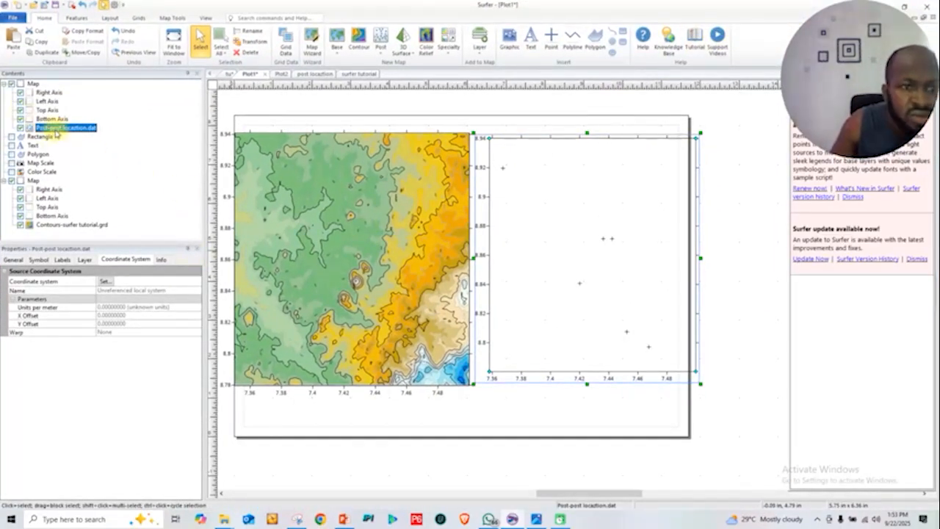
left_click_drag(53, 131, 84, 206)
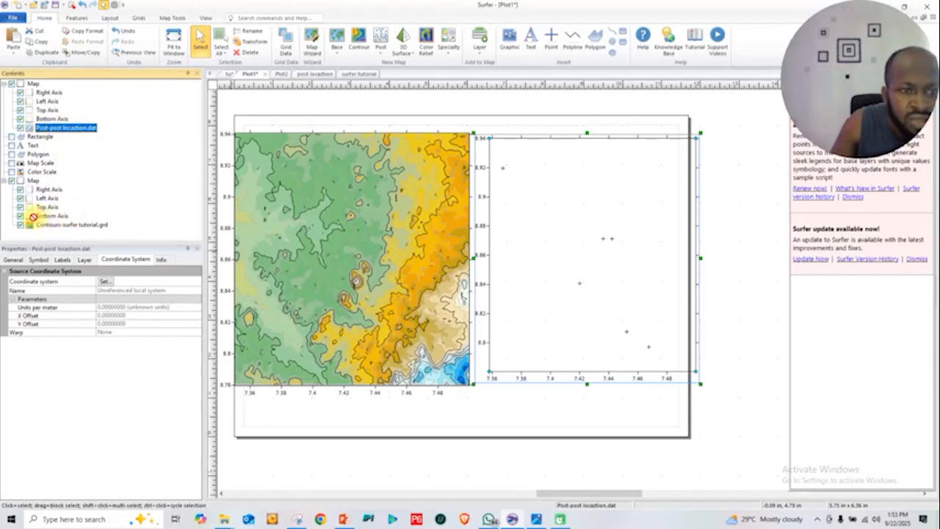
left_click_drag(63, 126, 36, 229)
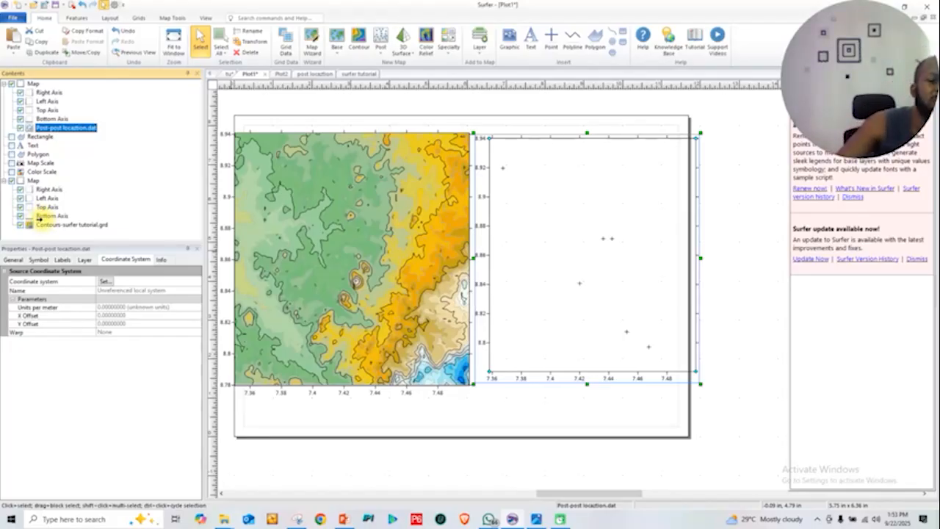
left_click_drag(38, 218, 36, 221)
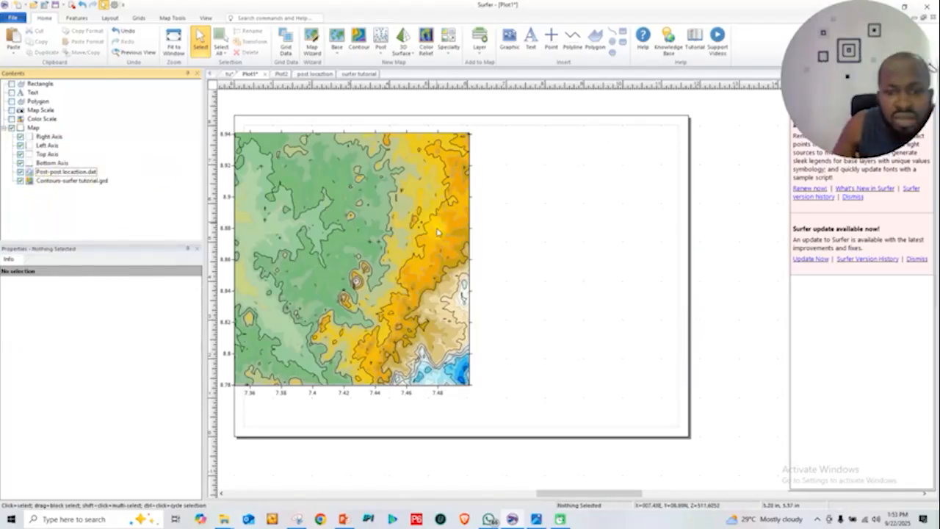
Shift the combined map toward the middle of the page and examine the posted points over the contours
left_click(357, 184)
left_click_drag(357, 184, 466, 203)
scroll(476, 272, "up", 3)
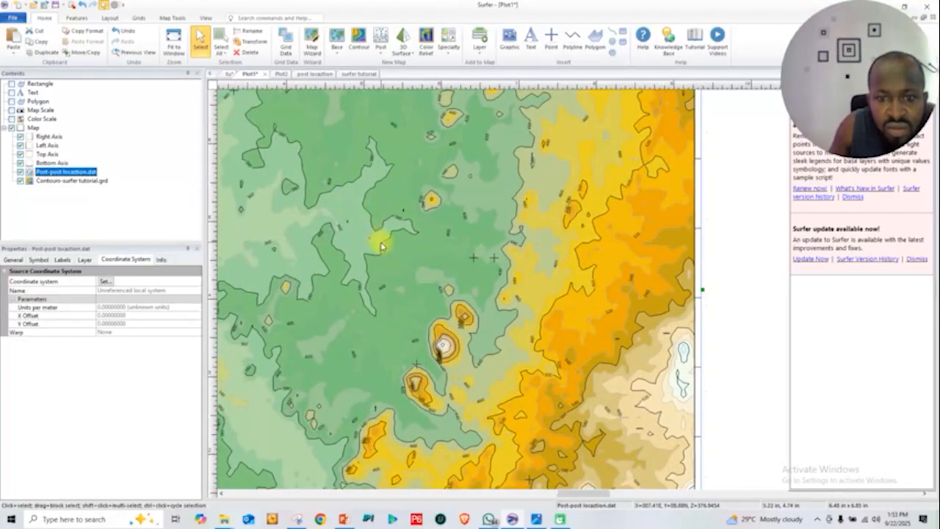
scroll(382, 242, "down", 1)
scroll(414, 334, "up", 2)
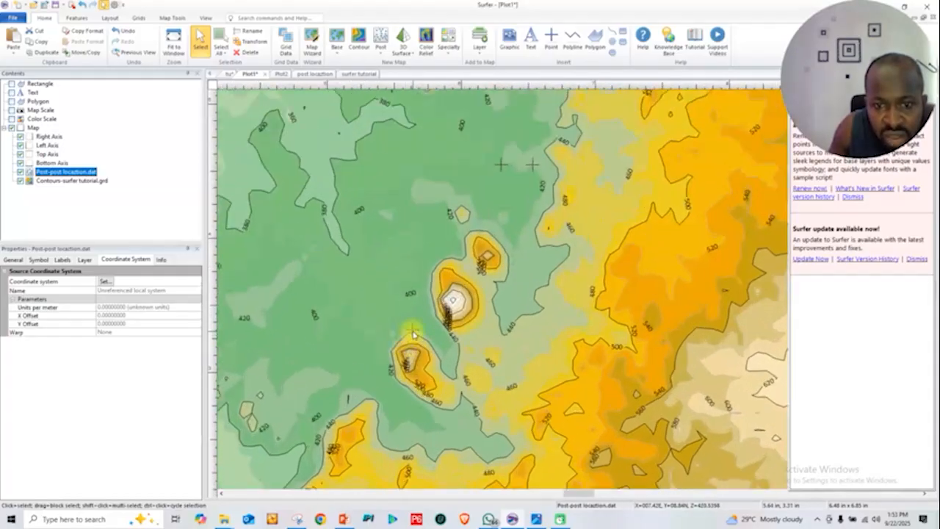
scroll(325, 263, "down", 3)
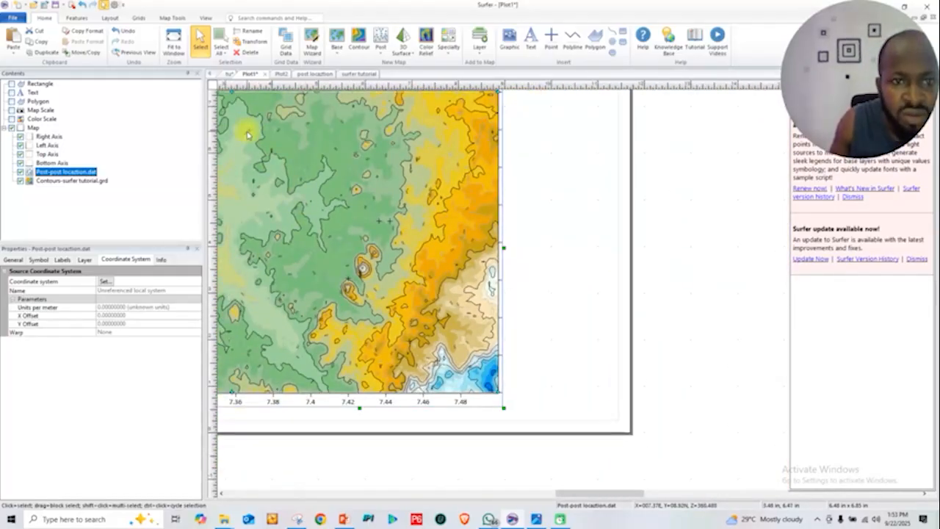
Change the Post-post locaztion.dat layer's symbol to the filled circle, Symbol 12, over the contour map
scroll(254, 133, "up", 2)
scroll(249, 131, "up", 2)
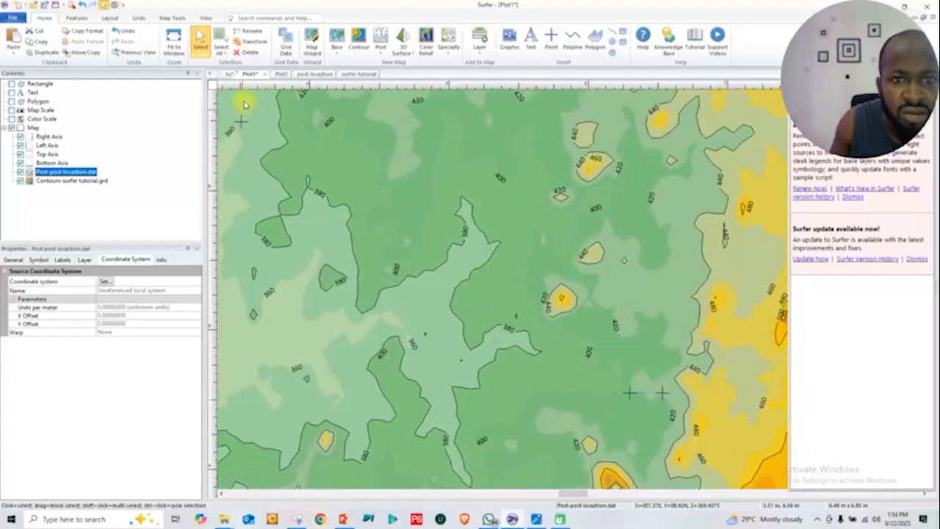
scroll(431, 304, "down", 4)
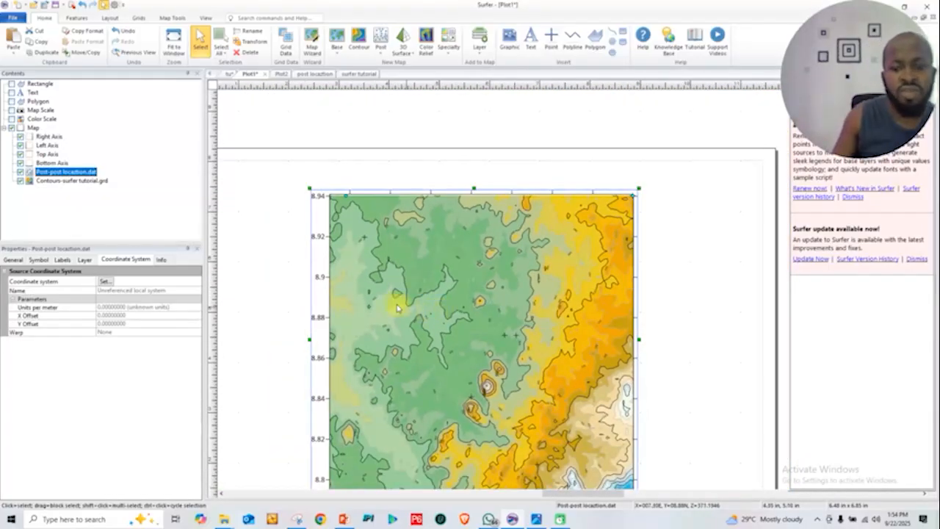
left_click(205, 18)
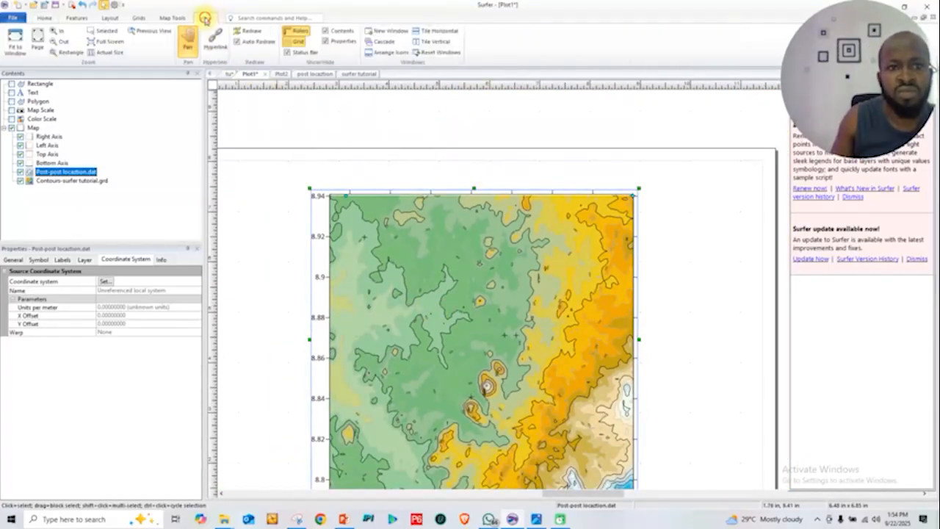
left_click(188, 40)
left_click_drag(357, 237, 377, 154)
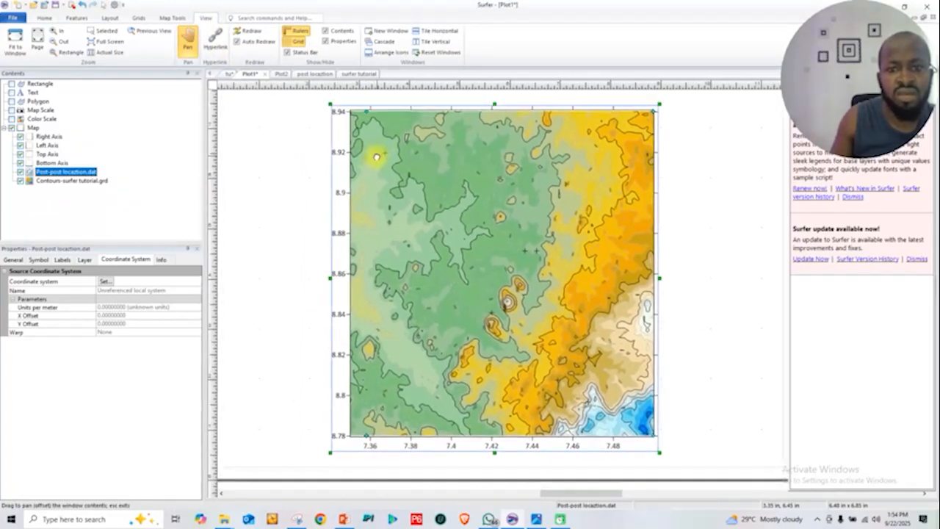
right_click(72, 174)
left_click(56, 173)
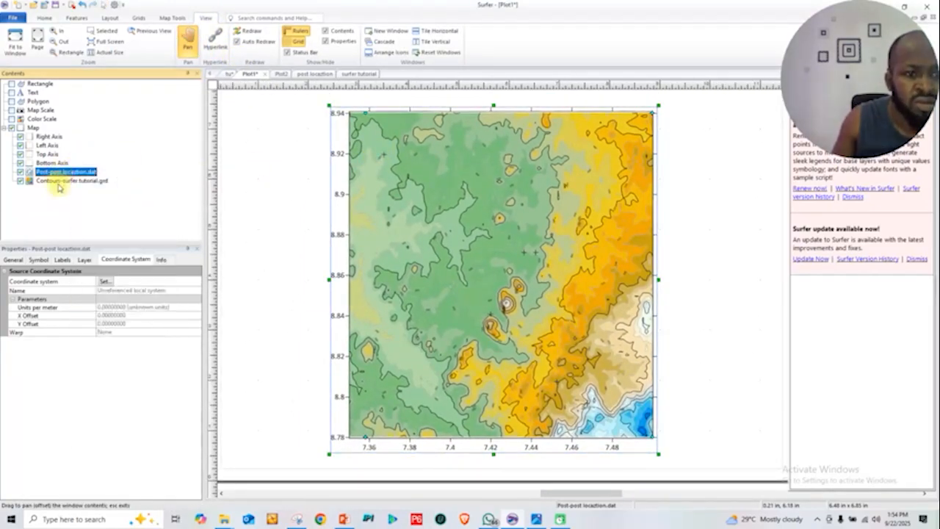
left_click(39, 260)
left_click(136, 294)
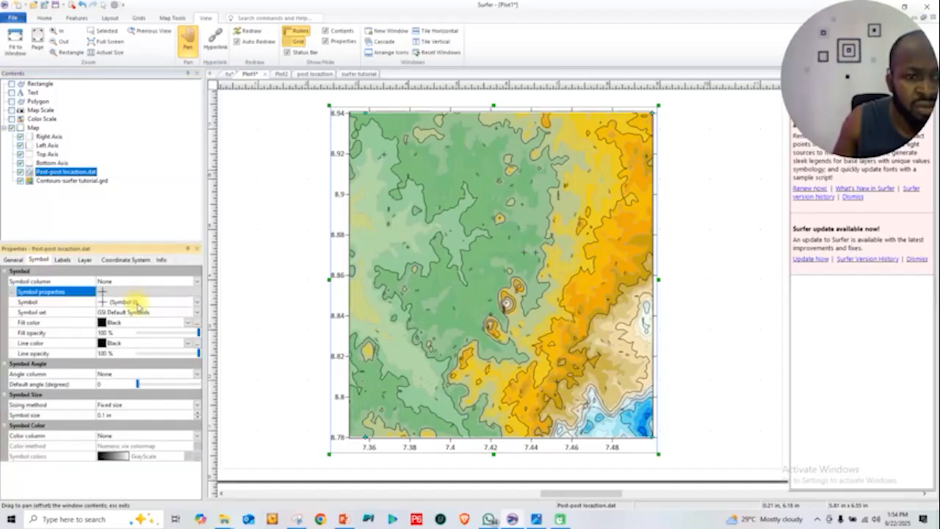
left_click(197, 302)
left_click(125, 376)
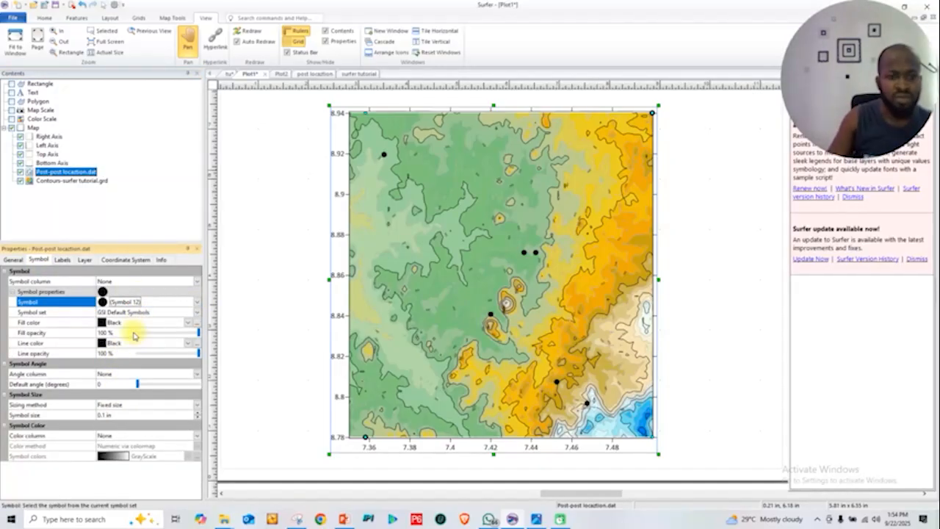
Set the post symbols' fill color to Red, keeping the black line color and 100 % line opacity
left_click(188, 323)
left_click(153, 351)
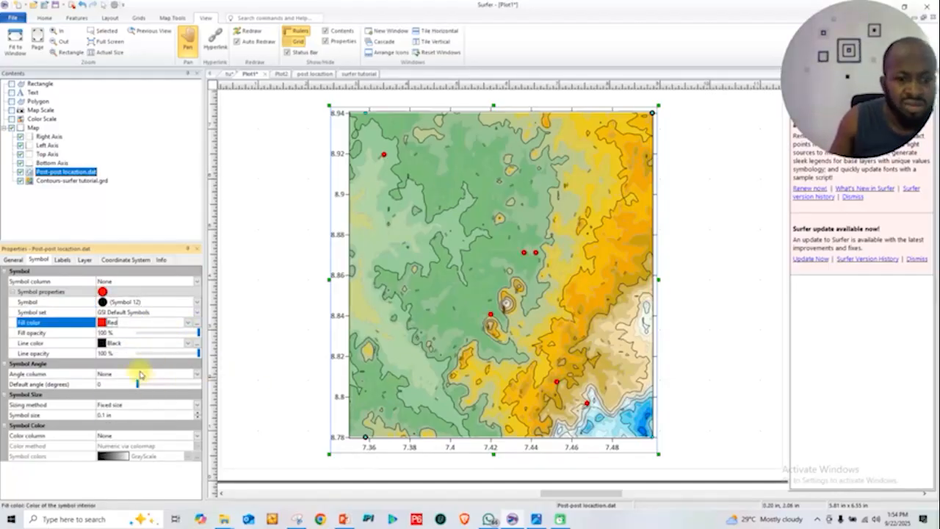
left_click(186, 353)
left_click_drag(164, 363, 209, 360)
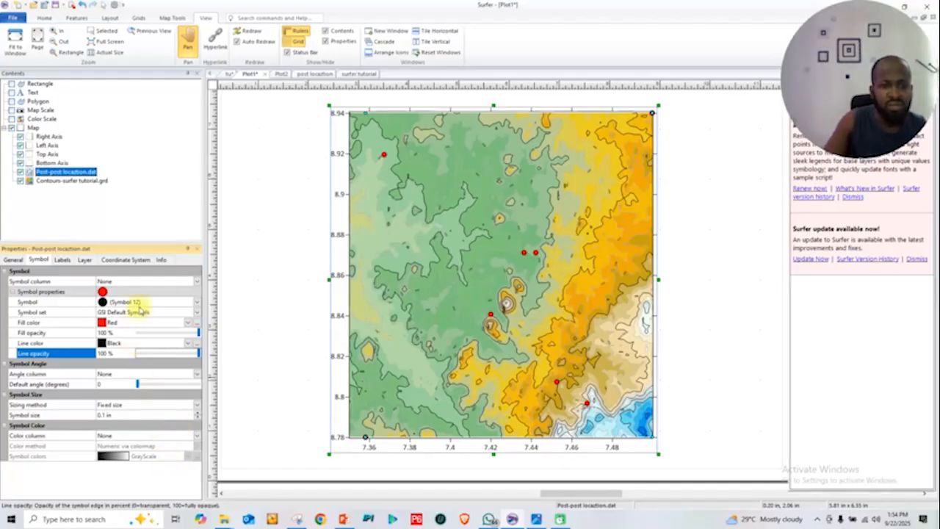
left_click(252, 258)
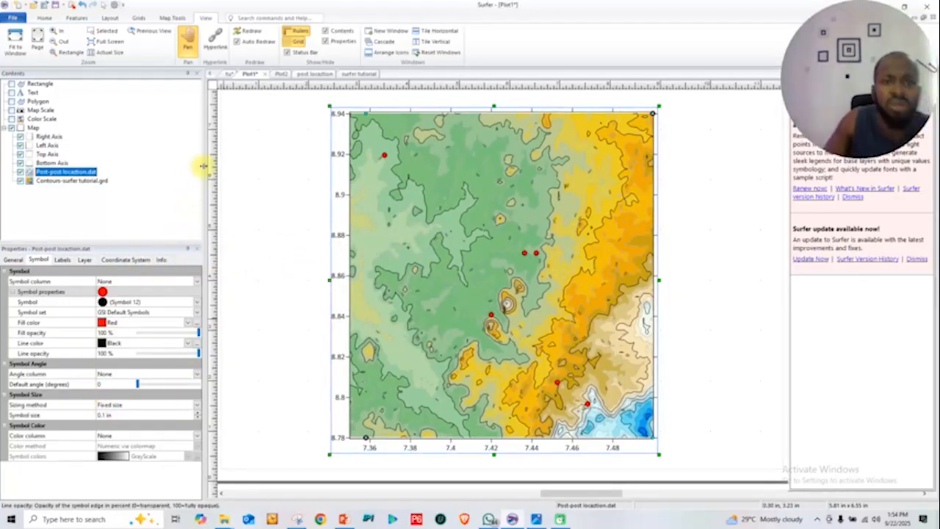
Fill column C of the post locaztion worksheet with the place names anambra, edo, ondo, rivers, enugu, abuja, a seventh entry and benue
left_click(316, 74)
left_click(306, 106)
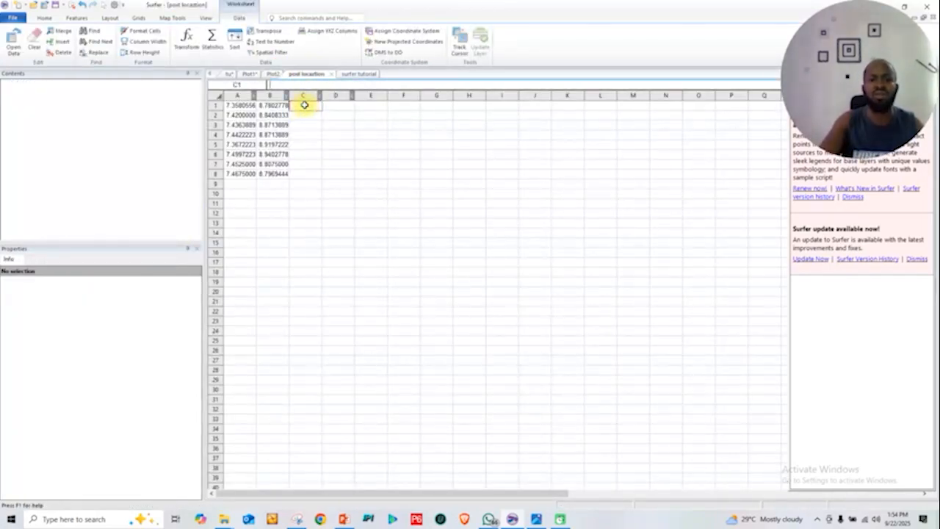
left_click(307, 106)
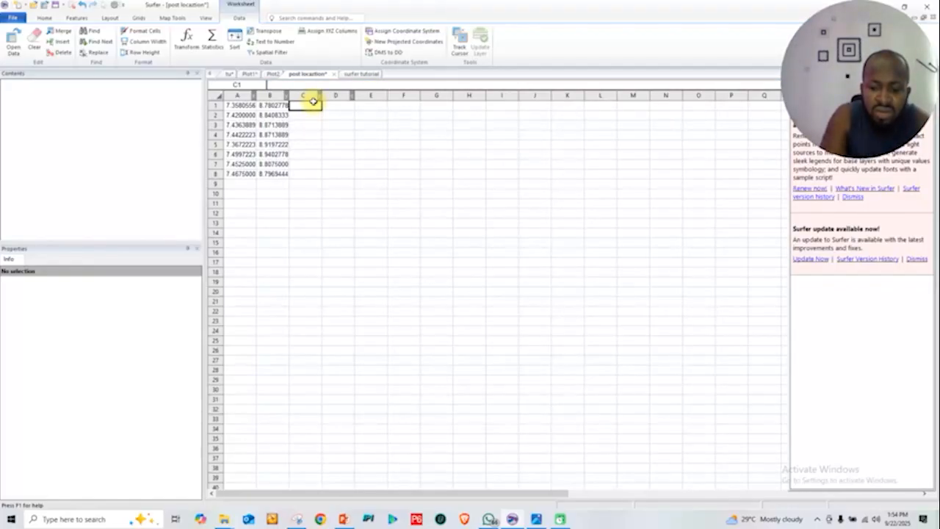
key("Caps_Lock")
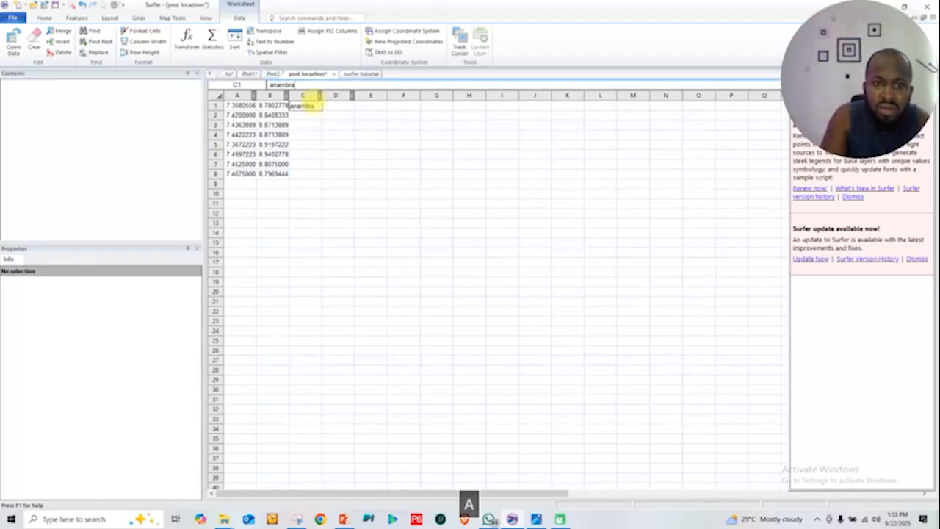
left_click(315, 113)
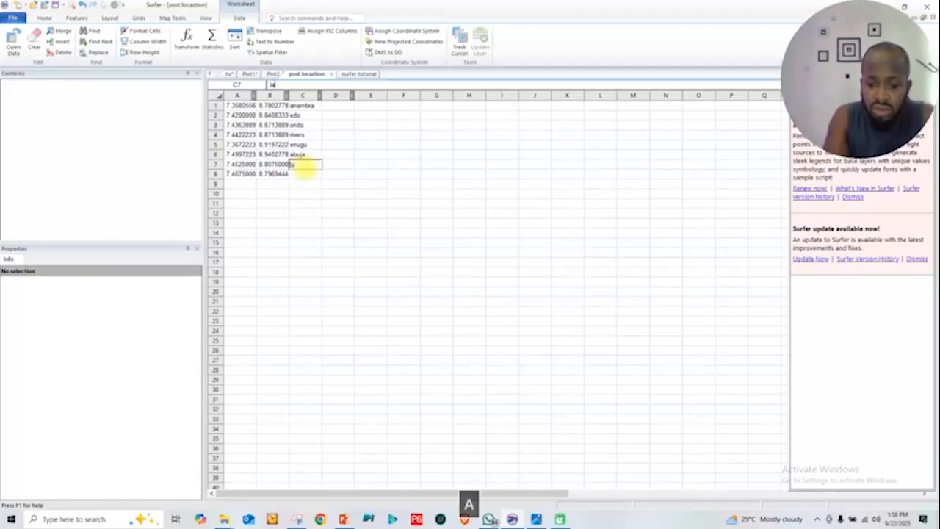
type("s")
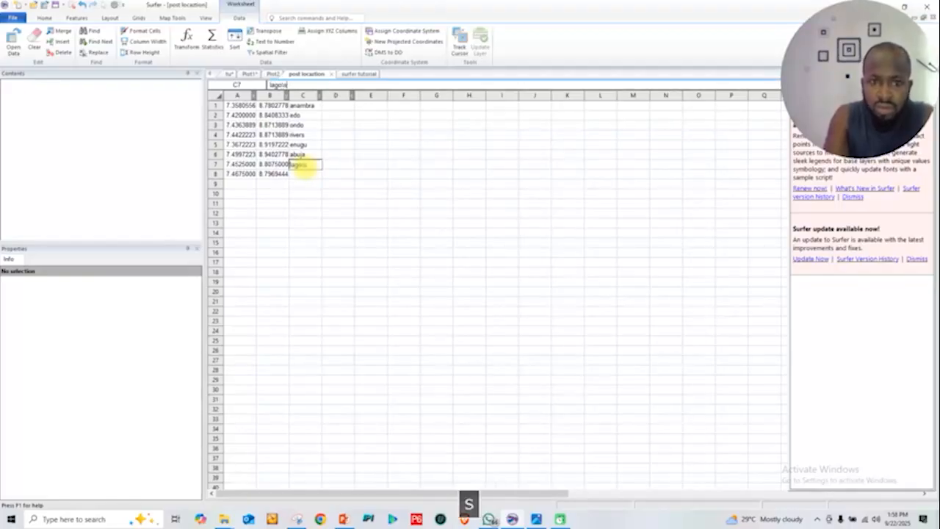
left_click(298, 174)
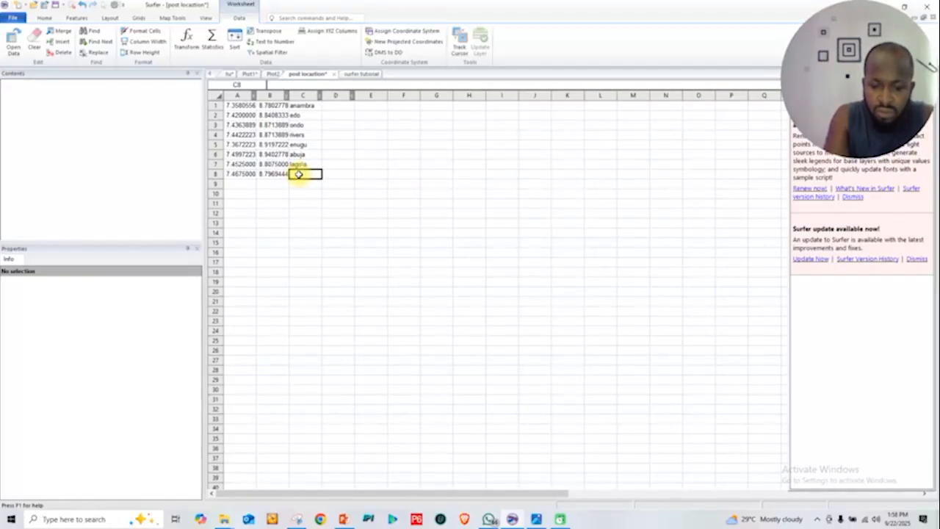
type("benue")
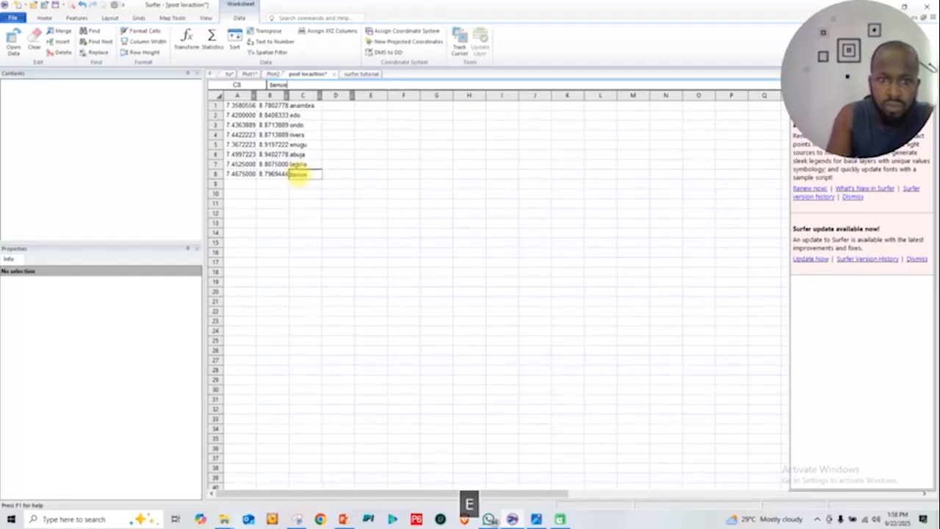
Correct the place name in cell C7 of the worksheet to lagos
left_click(303, 164)
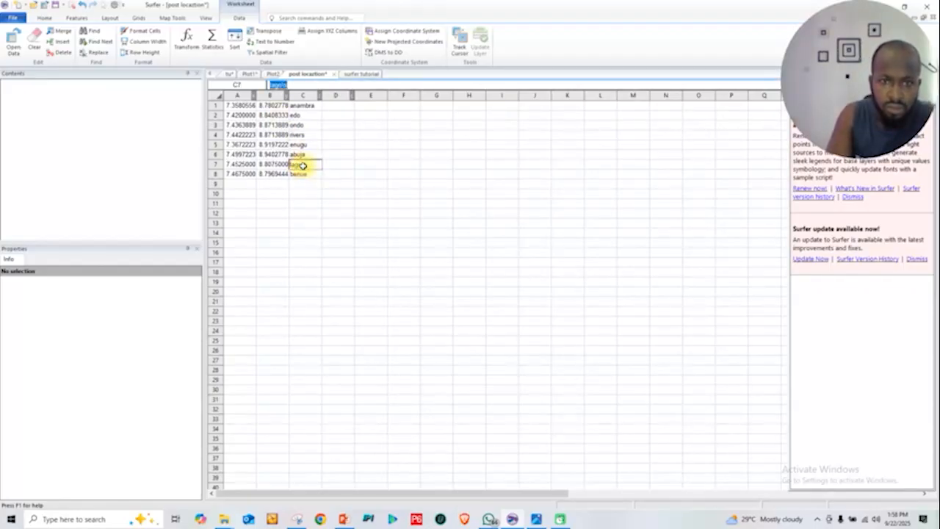
type("la")
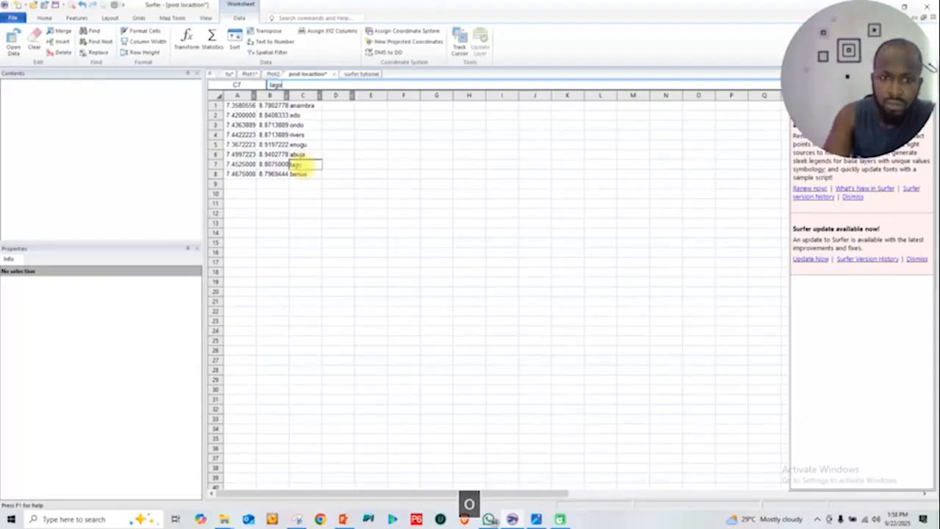
type("go")
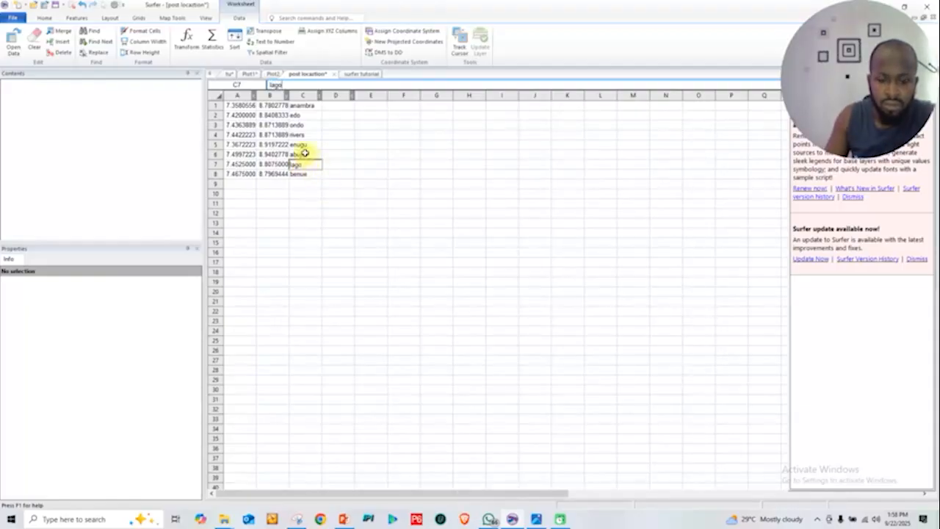
type("s")
left_click(378, 204)
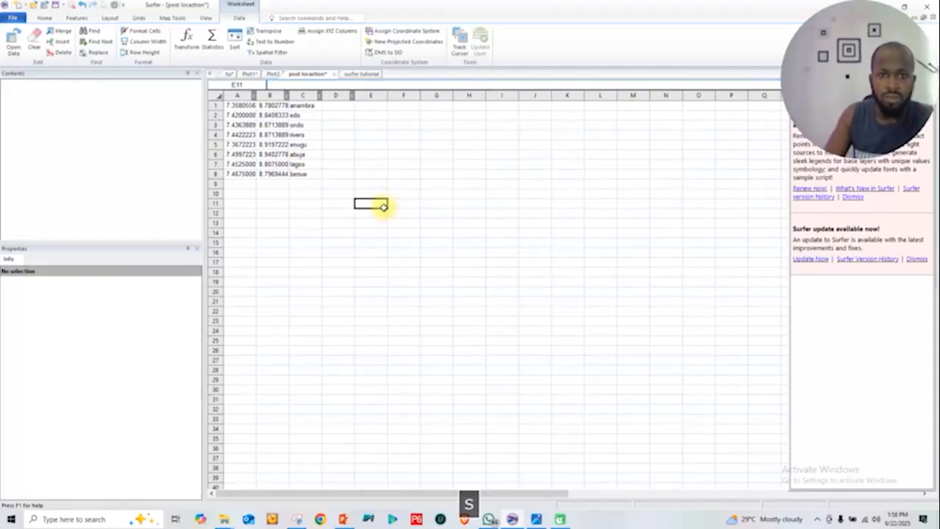
Return to Plot1 and use Column C: anambra as the worksheet column for label Set 1 of the separate post map
left_click(360, 74)
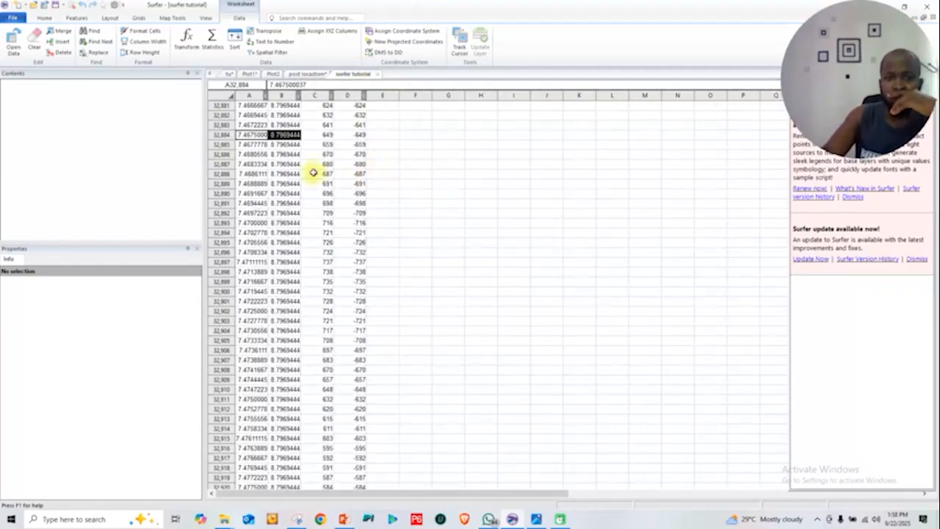
left_click(270, 75)
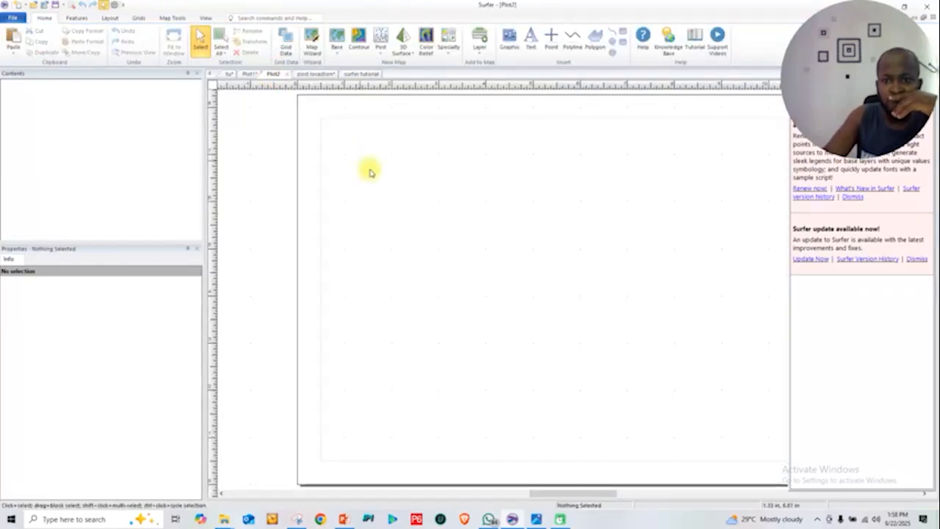
left_click(248, 75)
left_click(116, 301)
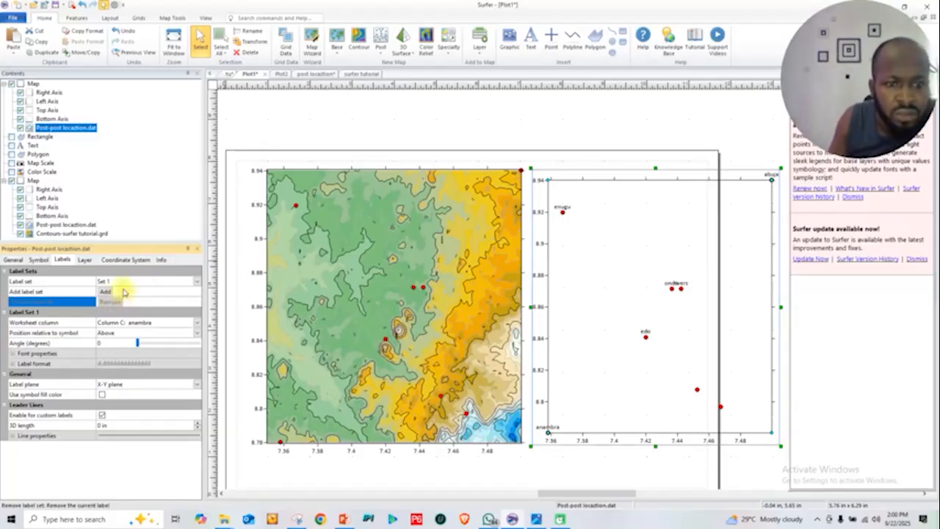
left_click(189, 281)
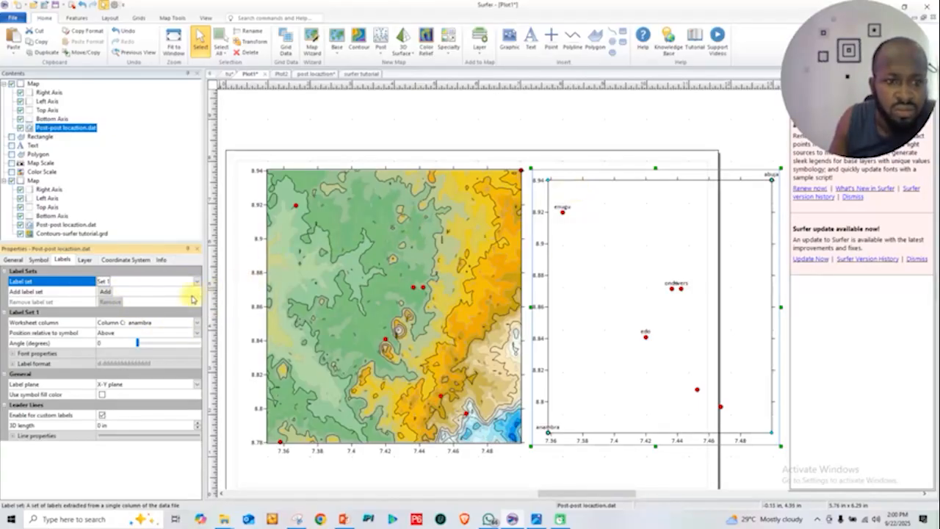
left_click(181, 323)
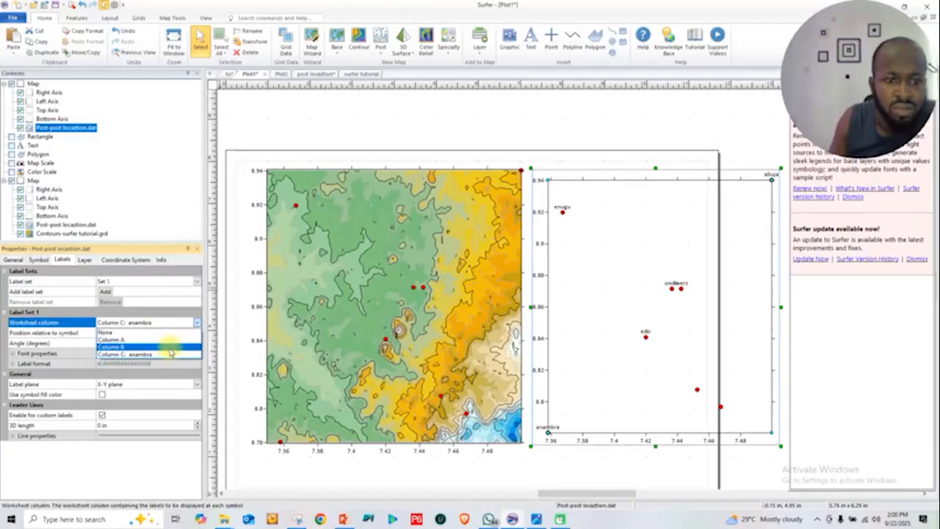
left_click(128, 356)
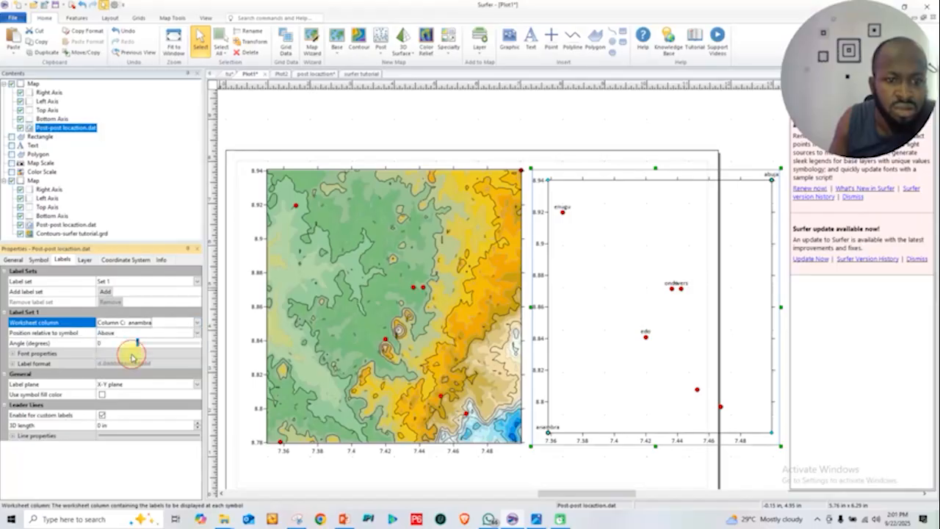
Try the Right and Left positions relative to the symbol for the post map's labels
left_click(194, 332)
left_click(194, 332)
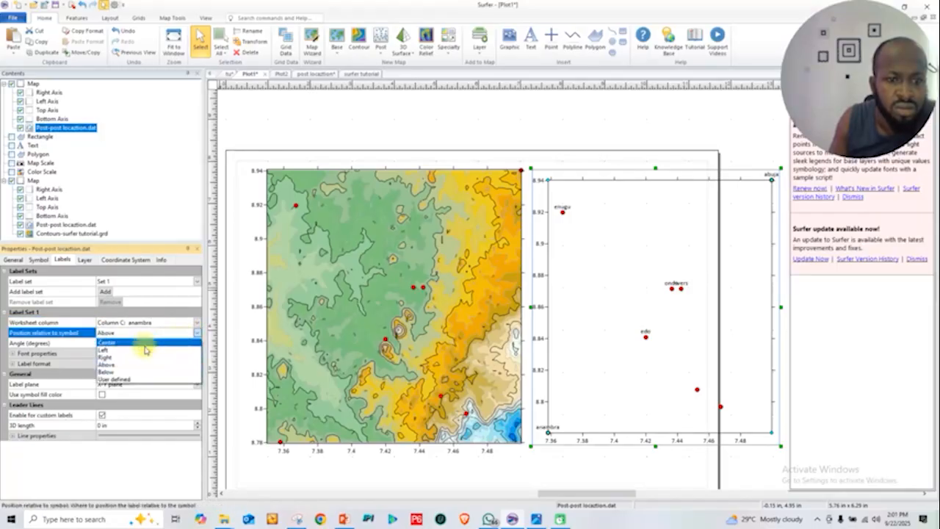
left_click(130, 352)
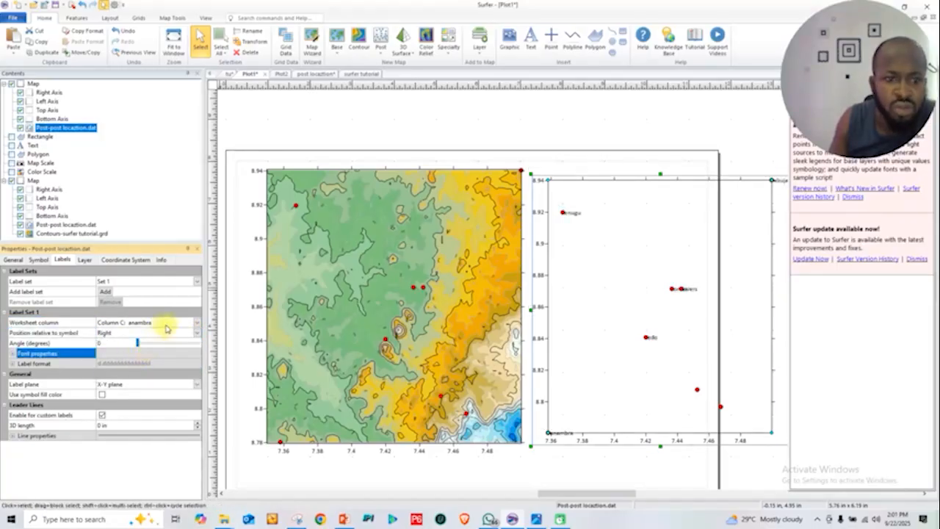
left_click(199, 334)
left_click(120, 350)
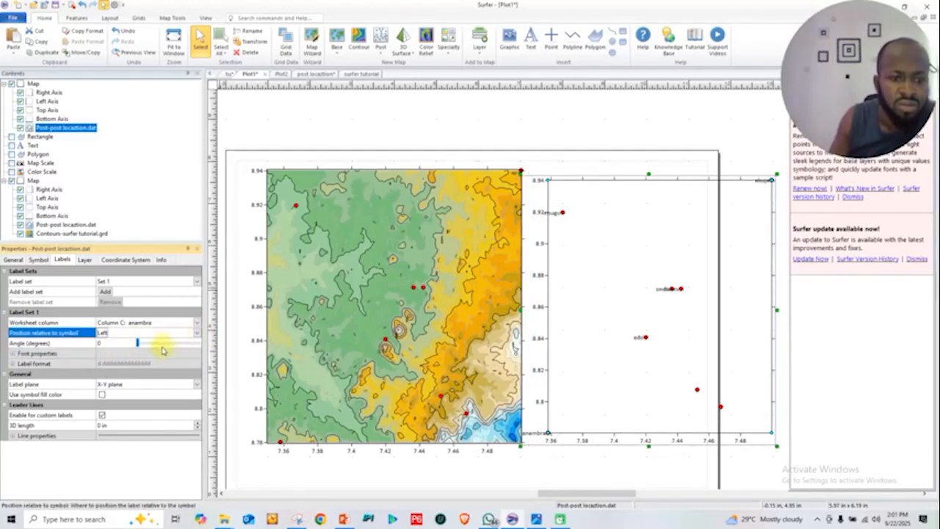
Try rotating the post labels to an angle of 300 degrees, and set the angle back to 0
left_click_drag(156, 349, 190, 347)
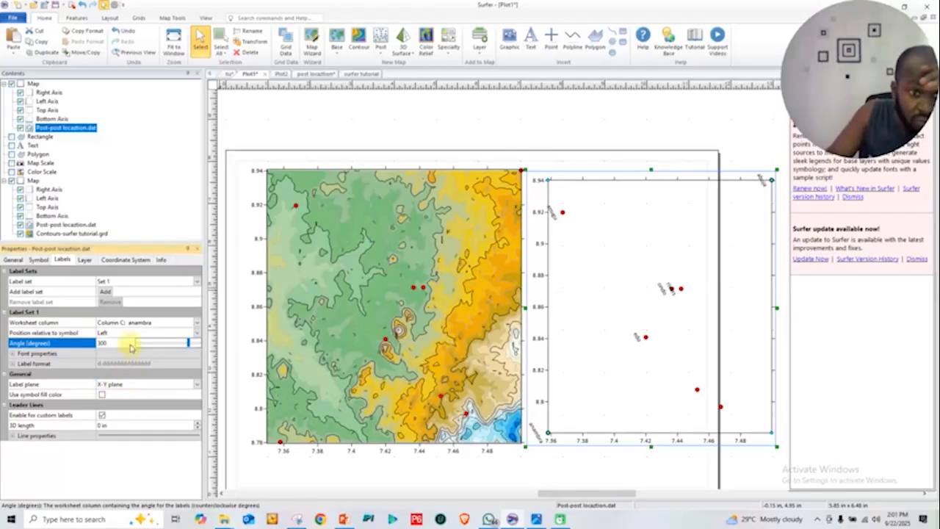
left_click(175, 347)
left_click_drag(173, 345, 128, 356)
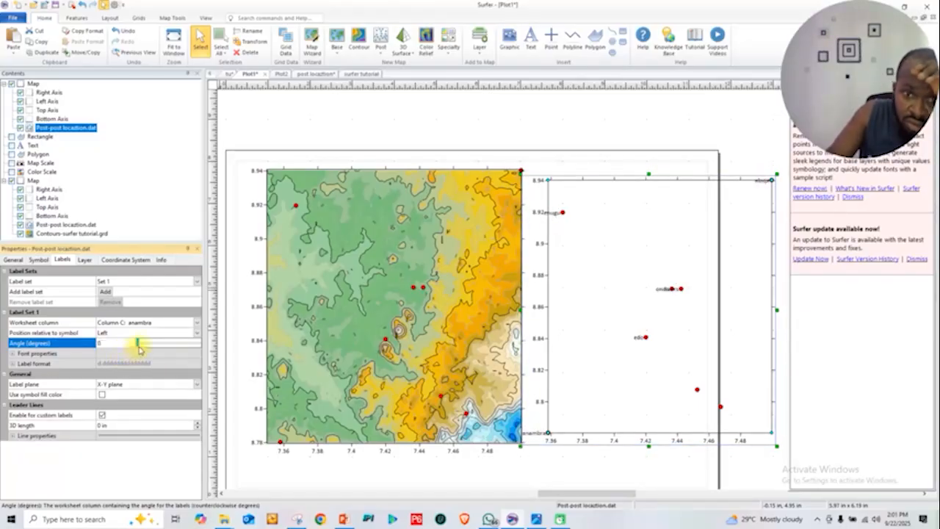
Position the post map's labels below their symbols
left_click(198, 334)
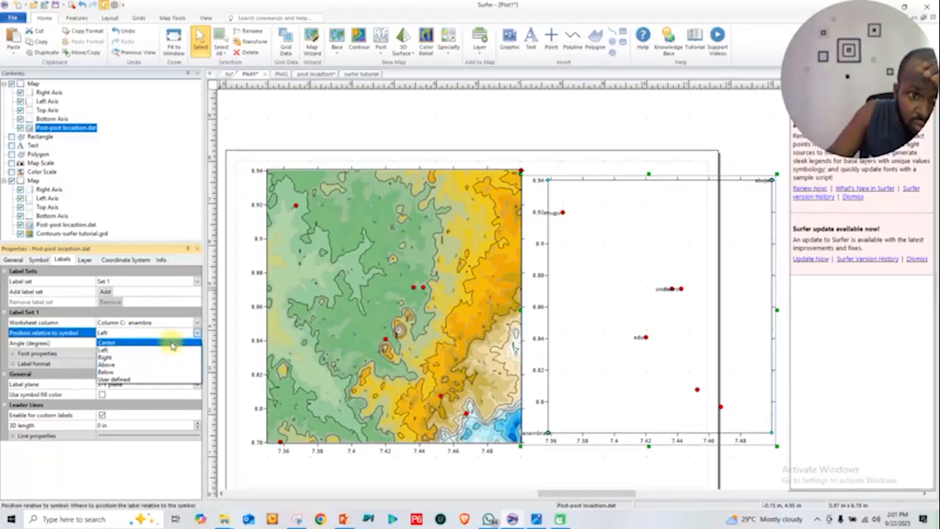
left_click(145, 372)
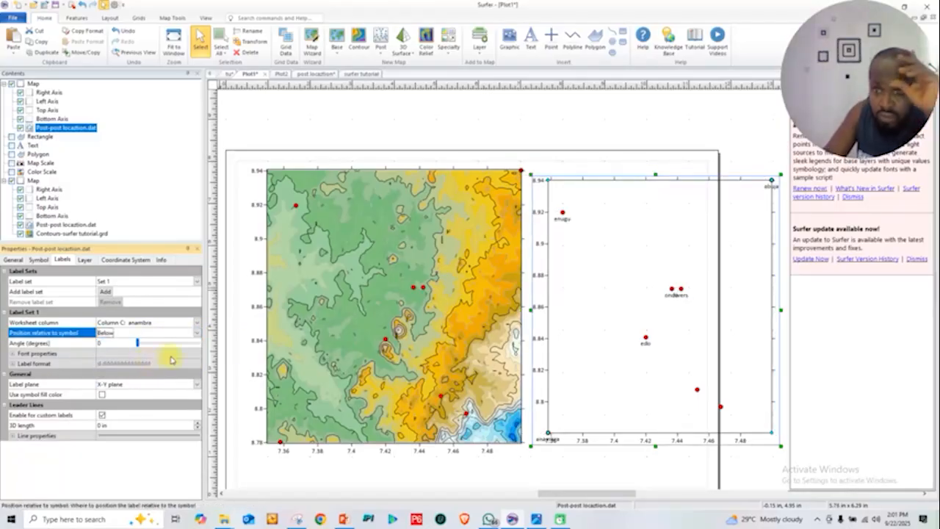
left_click(698, 390)
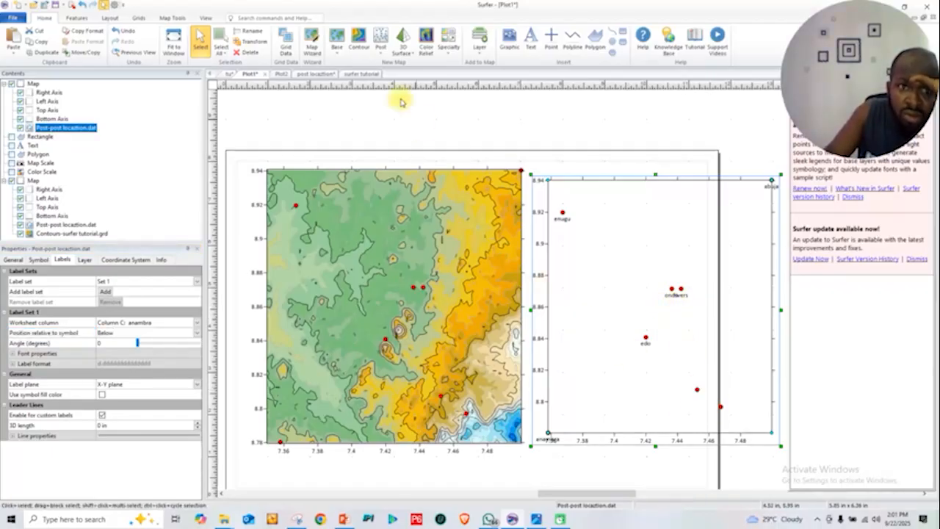
Check the coordinates and place names in the post locaztion worksheet, and look at the surfer tutorial worksheet
left_click(314, 74)
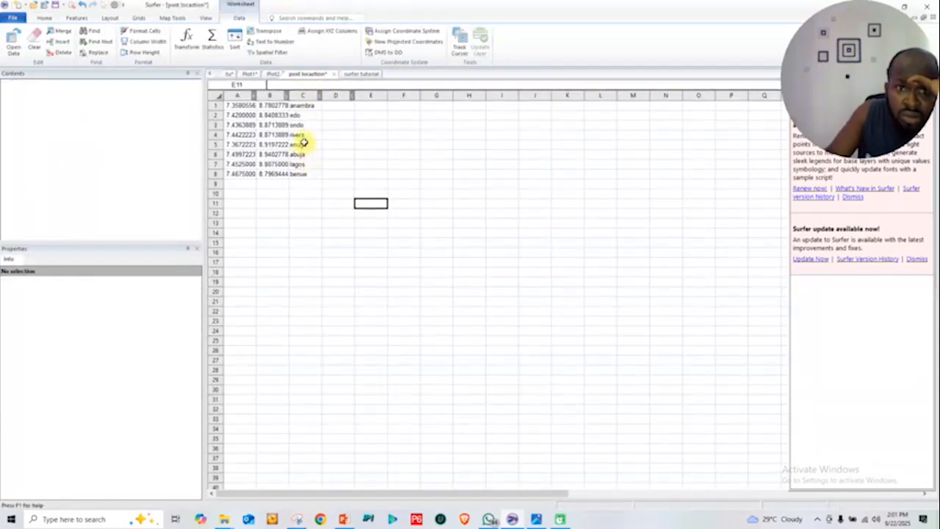
left_click(308, 192)
left_click(239, 107)
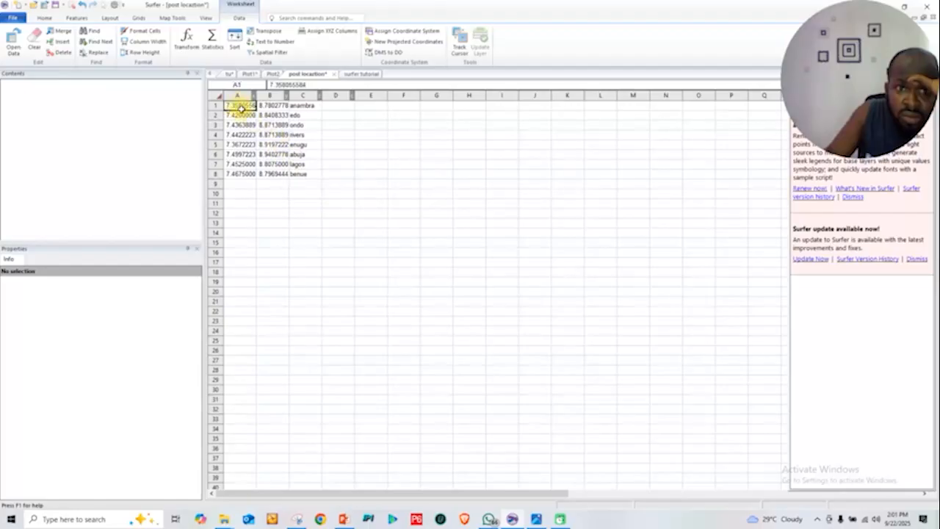
left_click(358, 74)
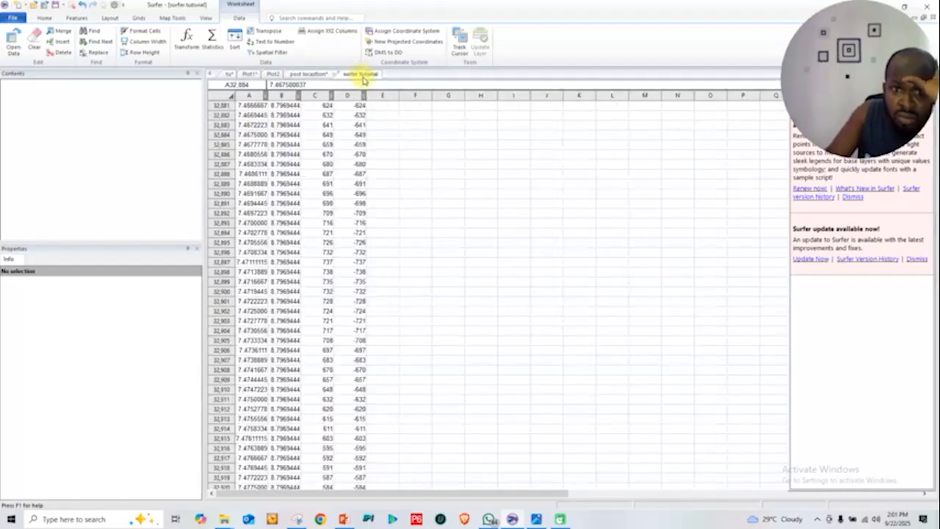
Close the Plot2 document and return to the separate post map's label settings in Plot1
left_click(270, 75)
left_click(250, 75)
left_click(280, 76)
left_click(289, 75)
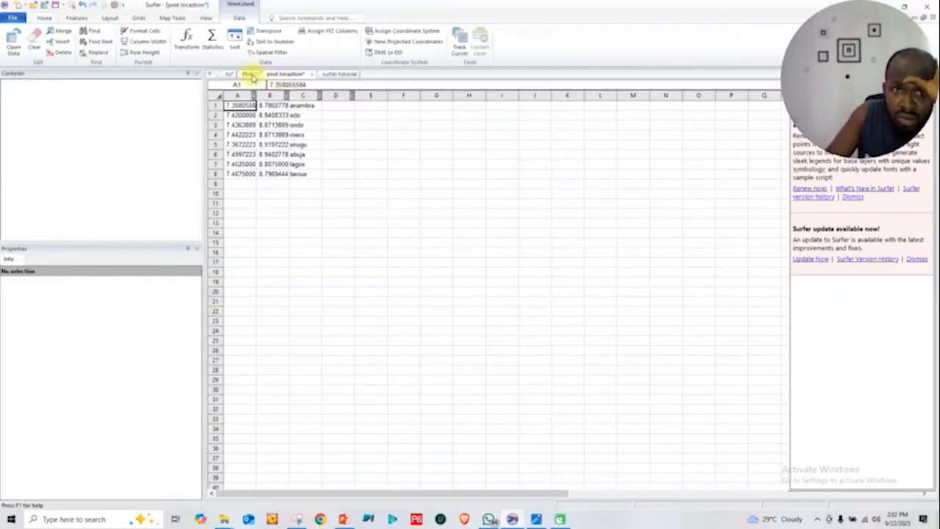
left_click(249, 75)
left_click(234, 75)
left_click(250, 74)
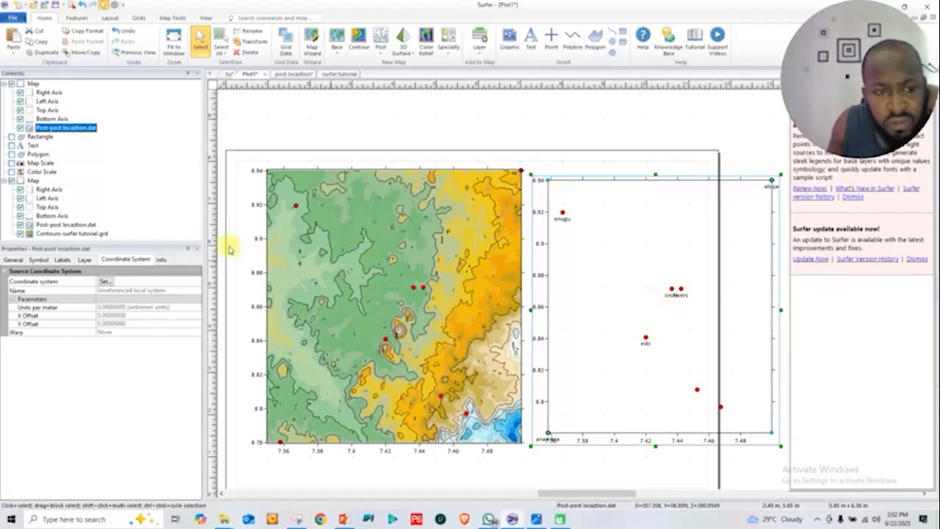
left_click(63, 260)
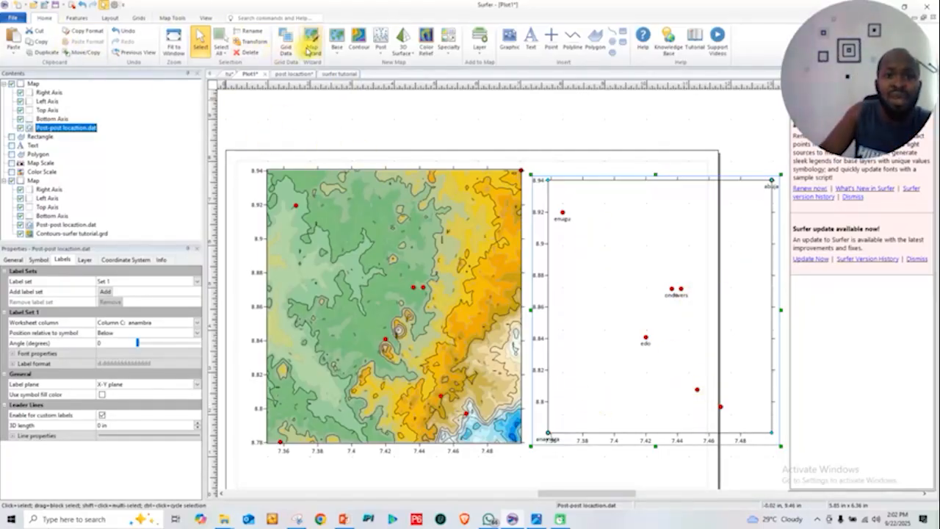
Save the post locaztion worksheet with comma delimiters, no text qualifier and unencoded ANSI encoding
left_click(288, 74)
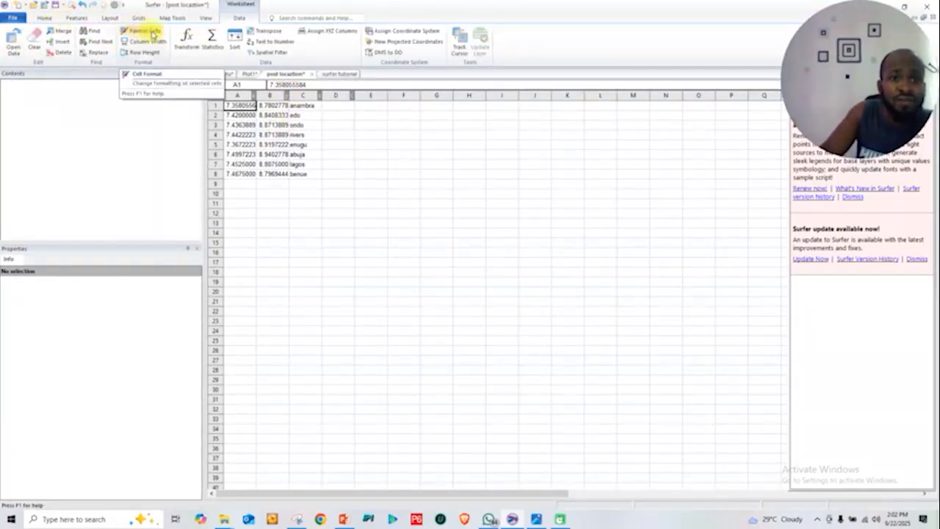
left_click(55, 5)
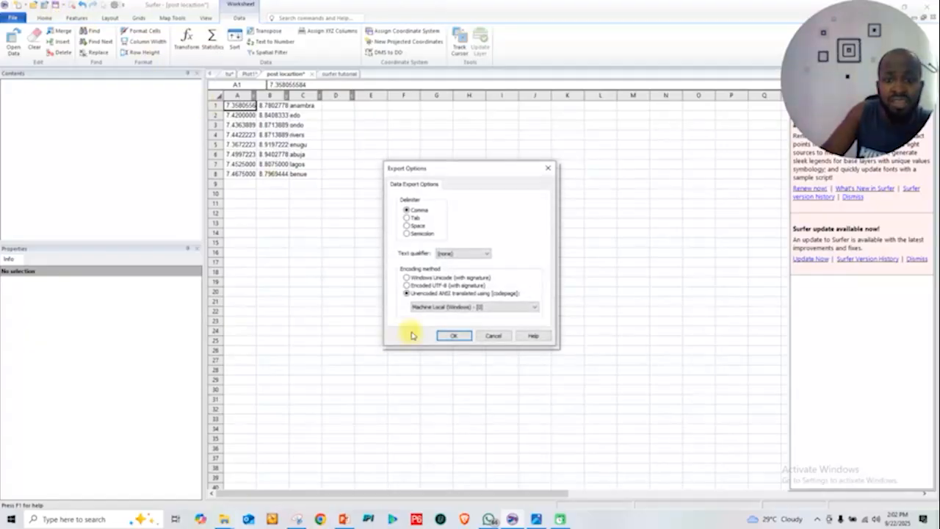
left_click(452, 337)
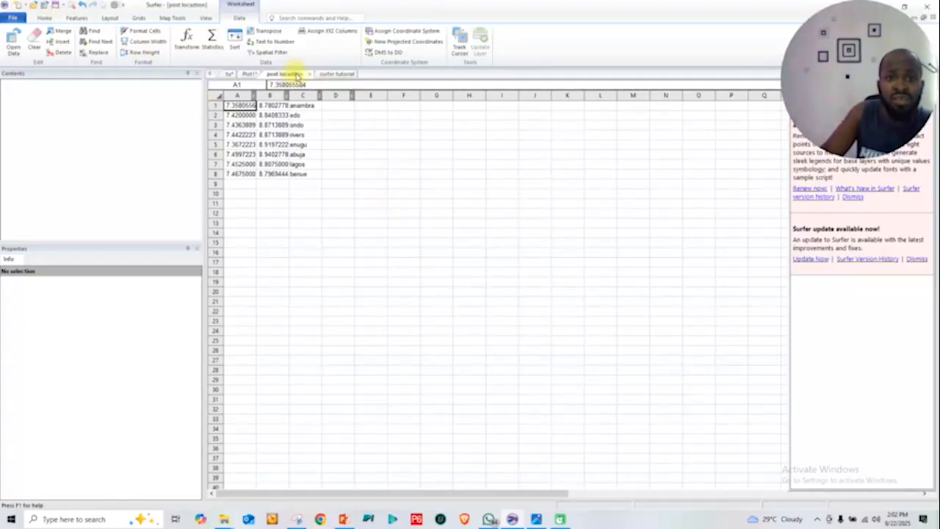
Replace the separate post map in Plot1 with a new one created from the saved post locaztion data file
left_click(248, 74)
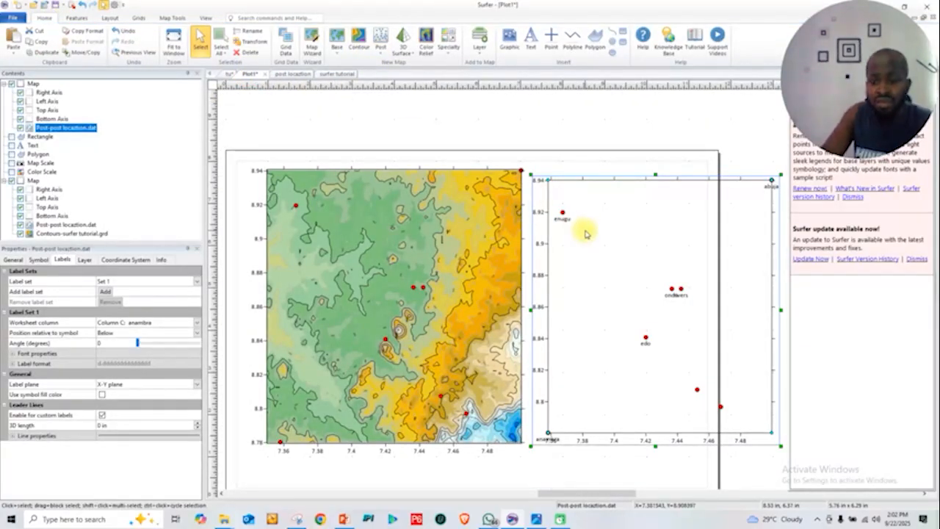
key("Delete")
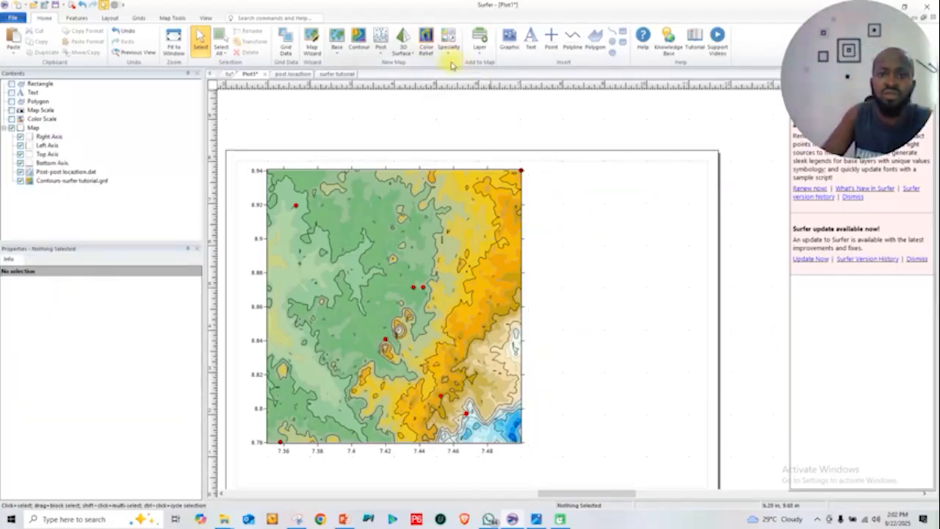
left_click(387, 50)
left_click(390, 69)
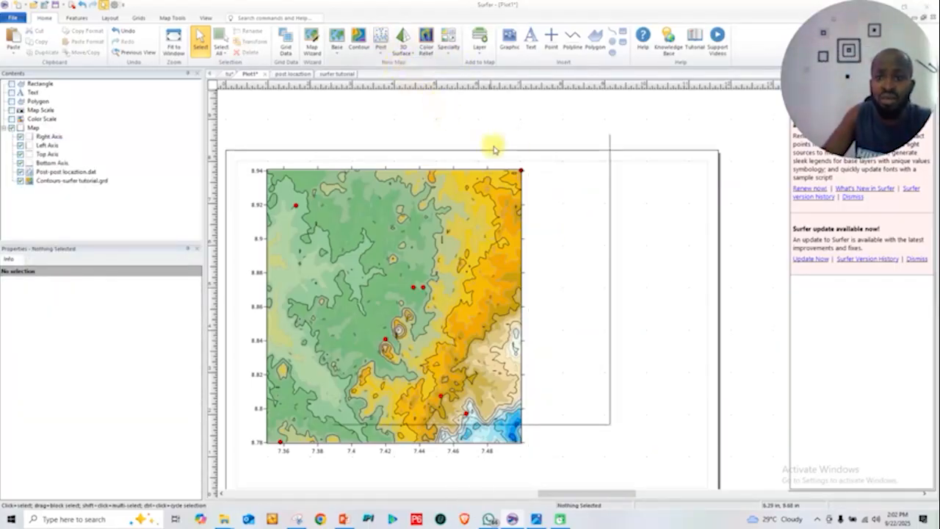
scroll(599, 321, "down", 3)
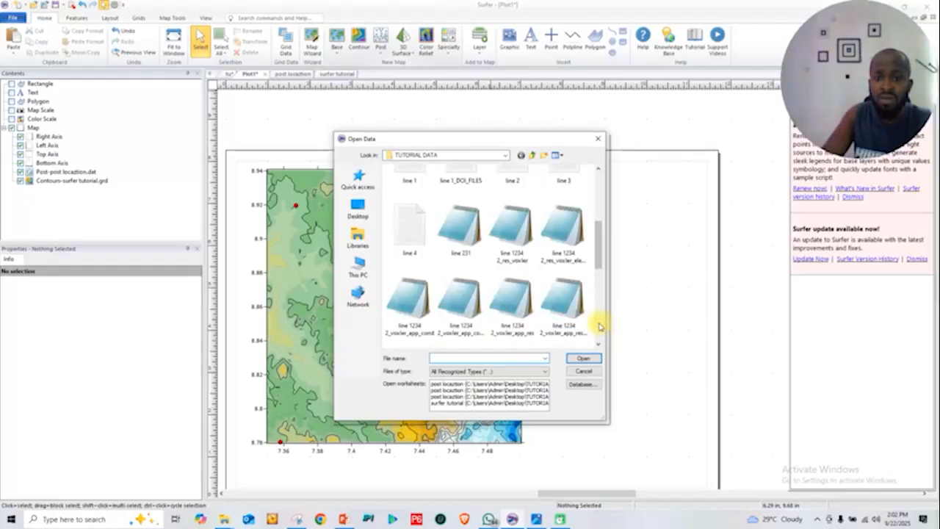
scroll(599, 326, "down", 3)
left_click(461, 261)
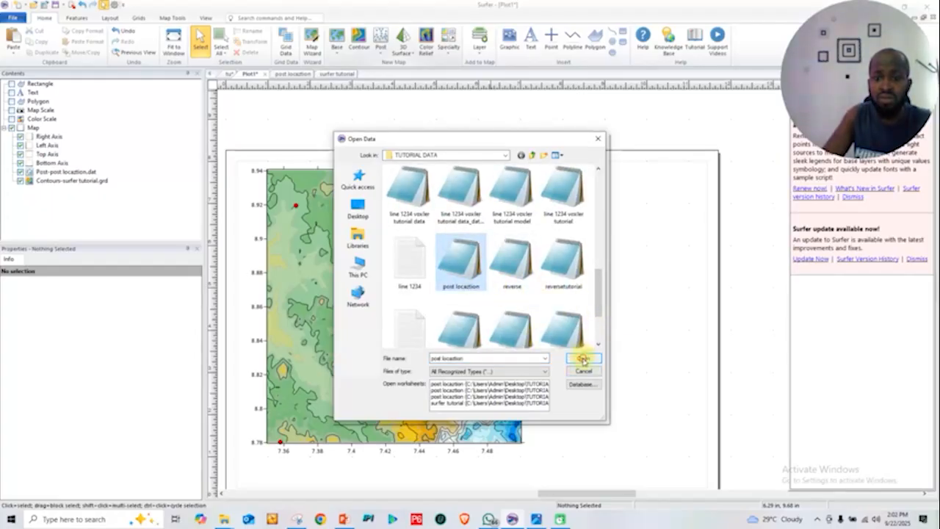
left_click(583, 358)
Place the new post map beside the contour map and label its points from Column C: anambra
left_click_drag(548, 210, 744, 195)
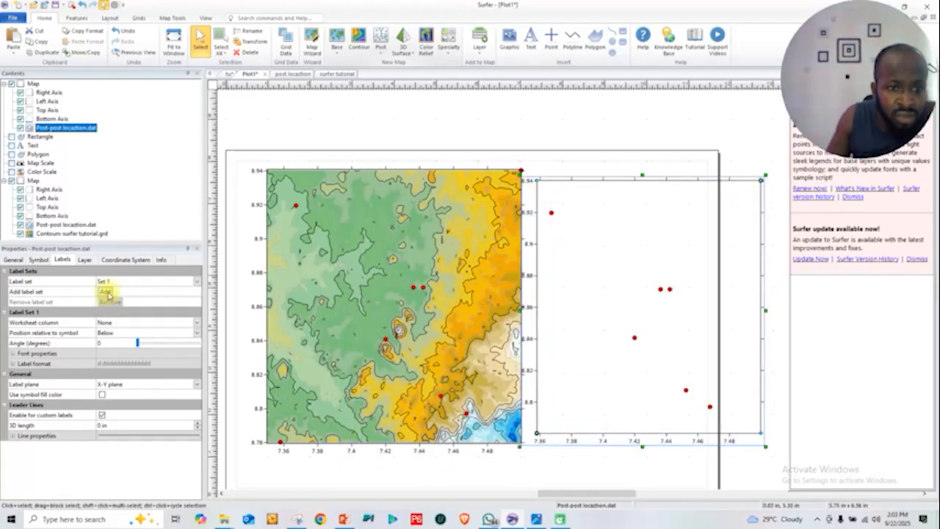
left_click(197, 323)
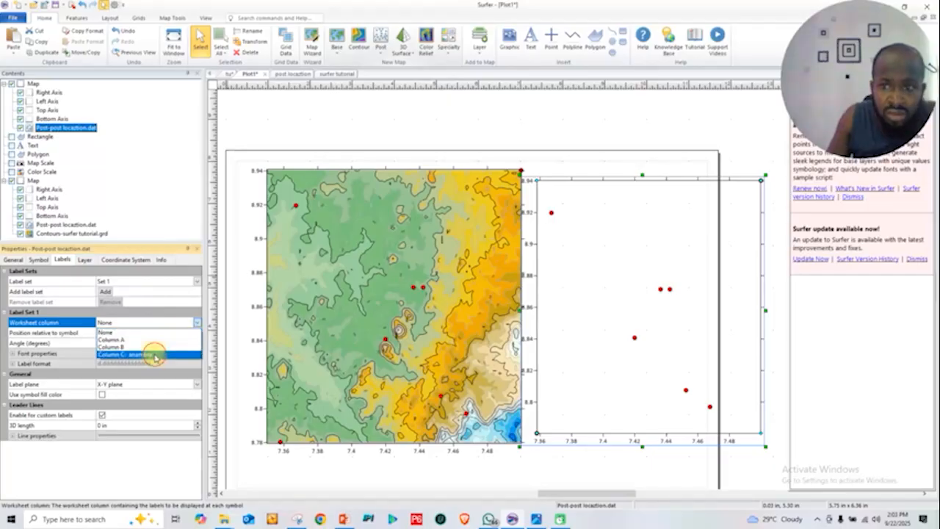
left_click(157, 358)
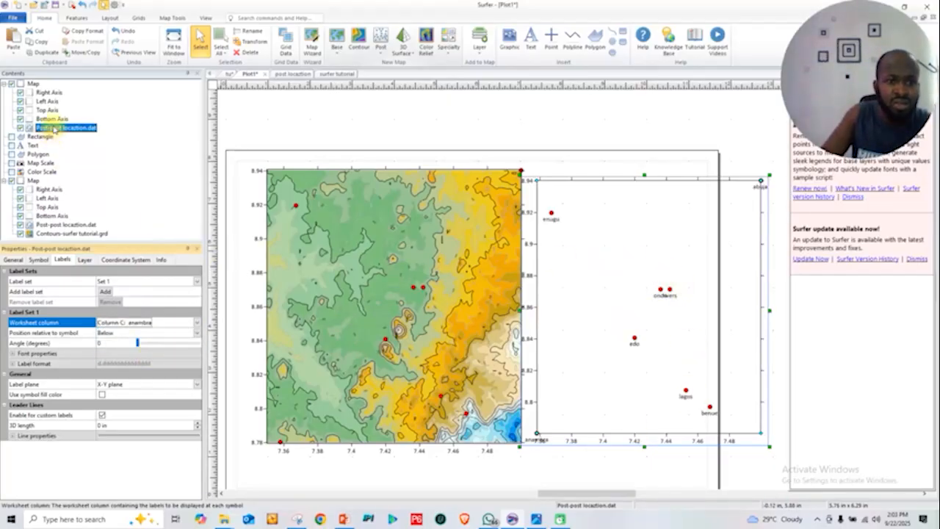
Delete the unlabeled post layer from the contour map and move the labeled post layer into that map
left_click(47, 225)
right_click(47, 225)
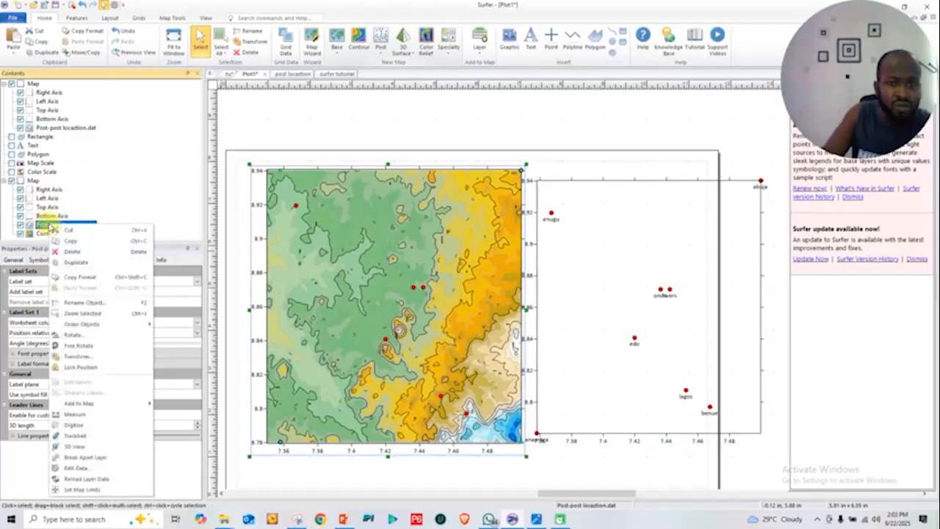
left_click(73, 252)
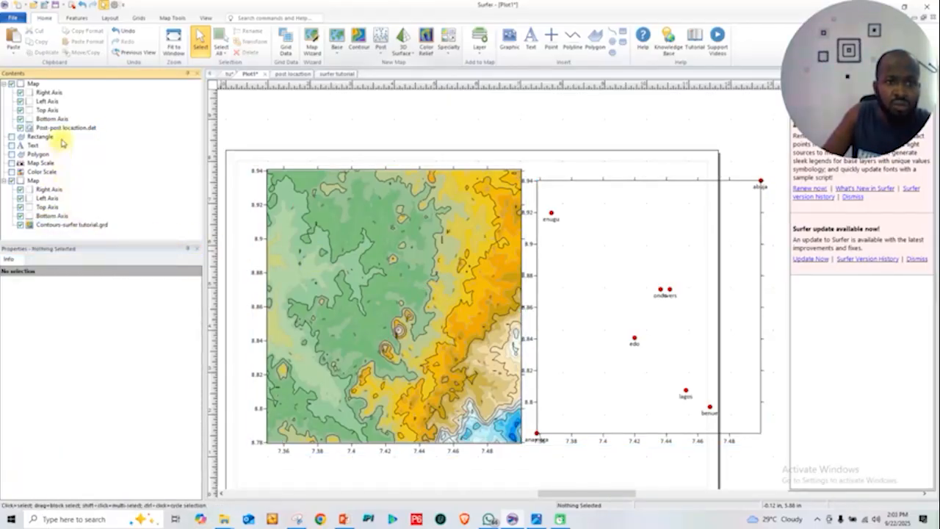
left_click_drag(64, 128, 46, 214)
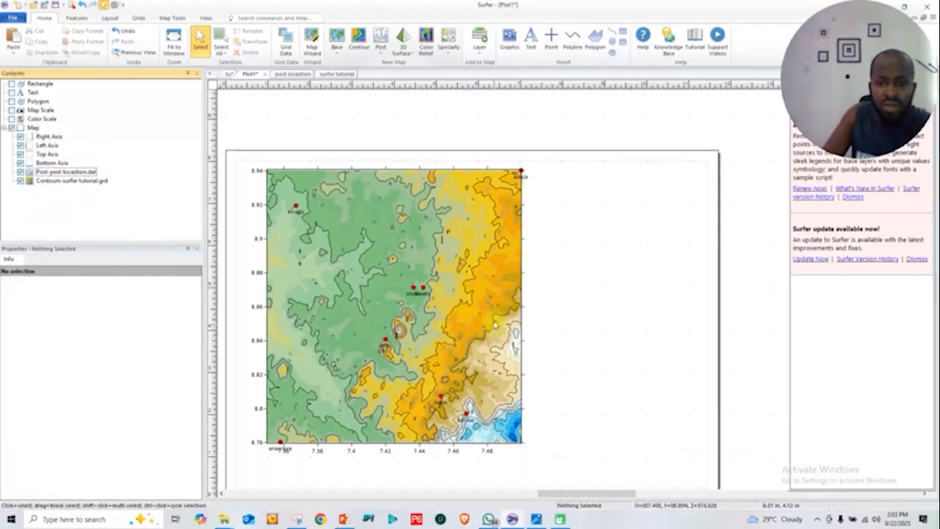
Inspect the overlaid place names and expand the font properties of the post layer's label Set 1
scroll(419, 299, "up", 2)
scroll(453, 297, "down", 3)
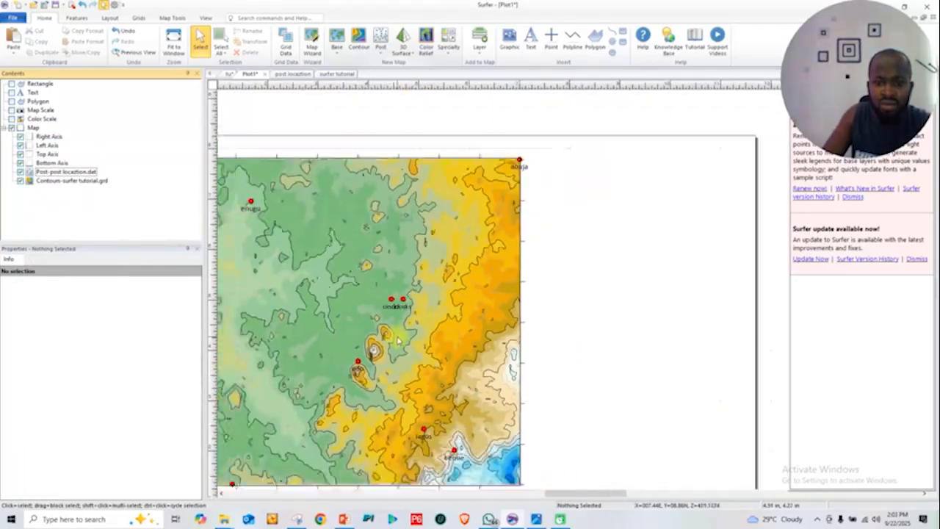
left_click_drag(549, 498, 518, 495)
scroll(494, 367, "up", 4)
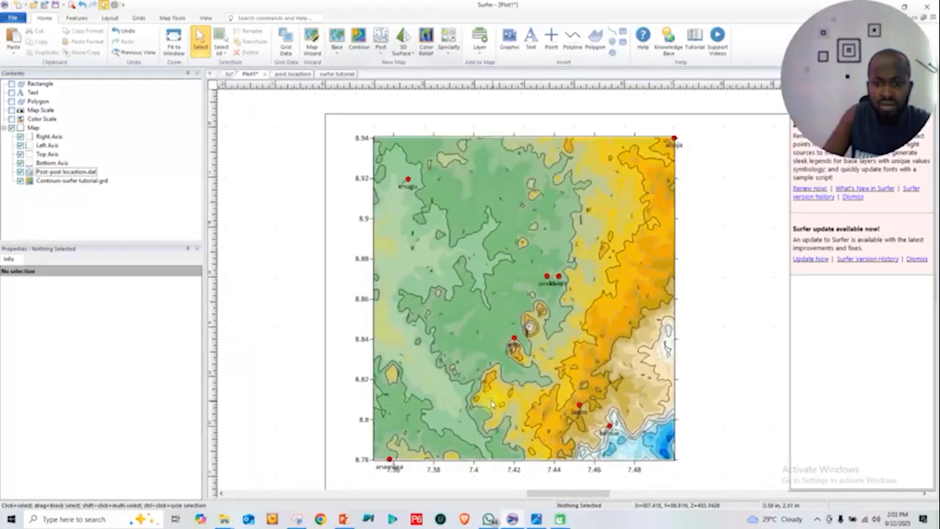
scroll(518, 323, "down", 4)
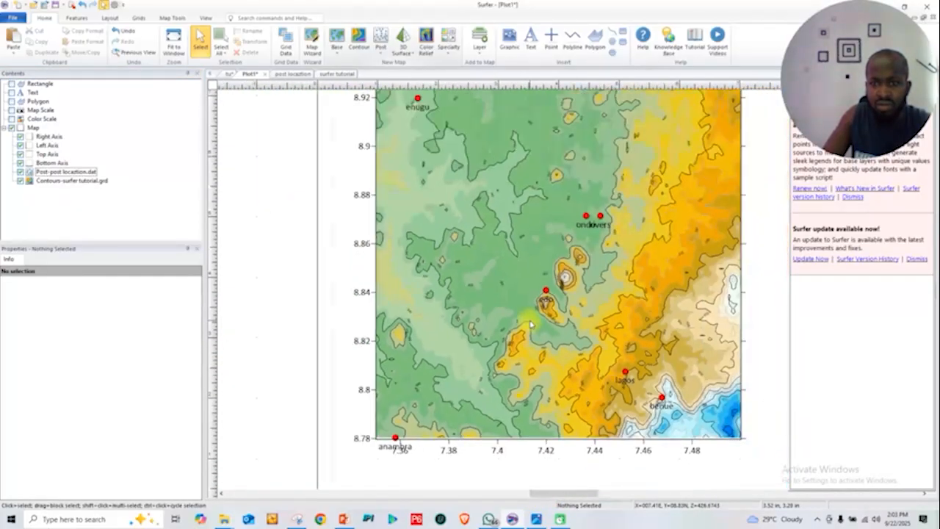
left_click(57, 172)
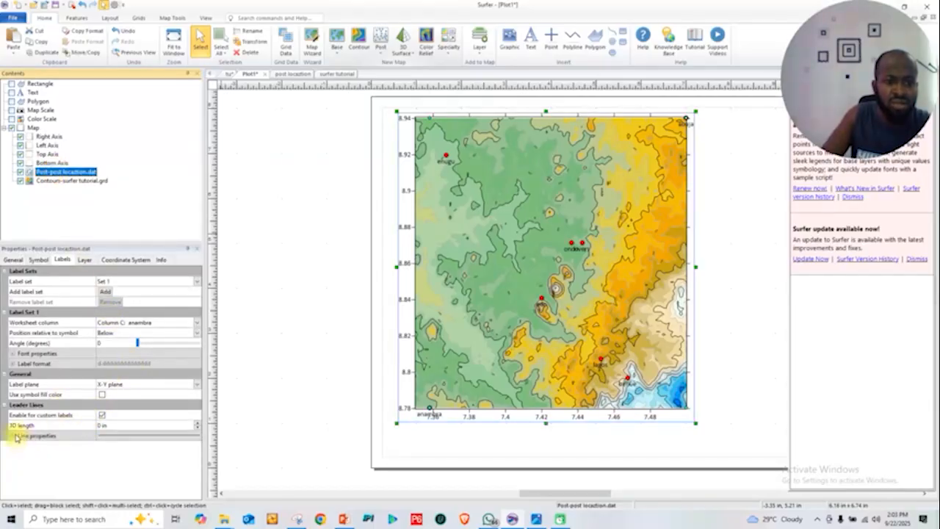
left_click(38, 259)
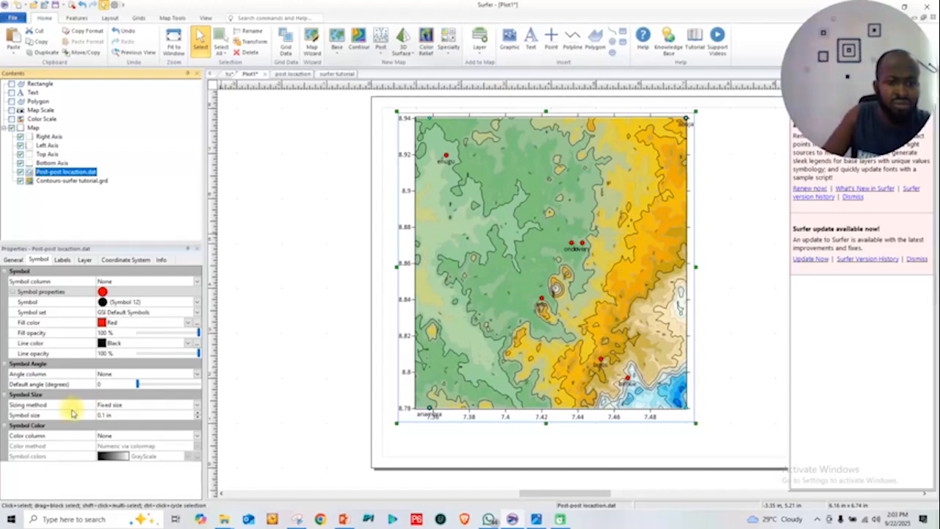
left_click(62, 259)
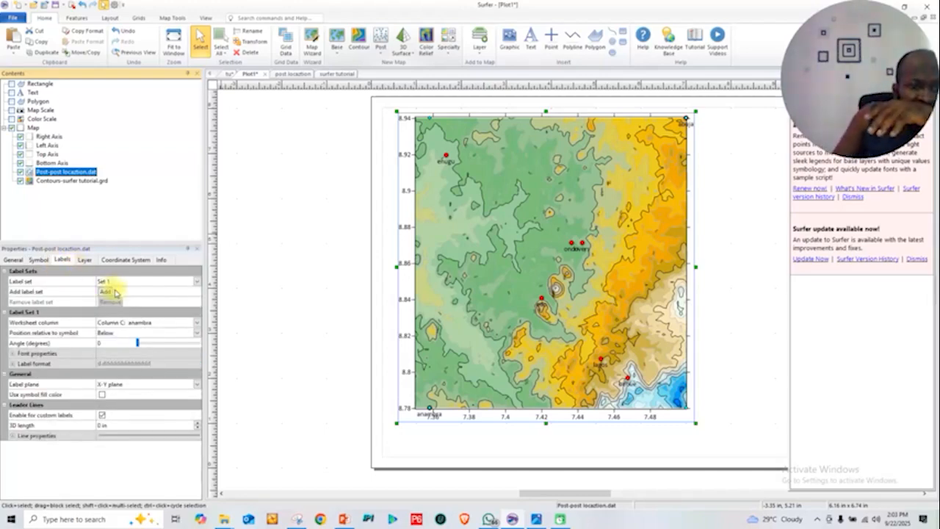
left_click(13, 354)
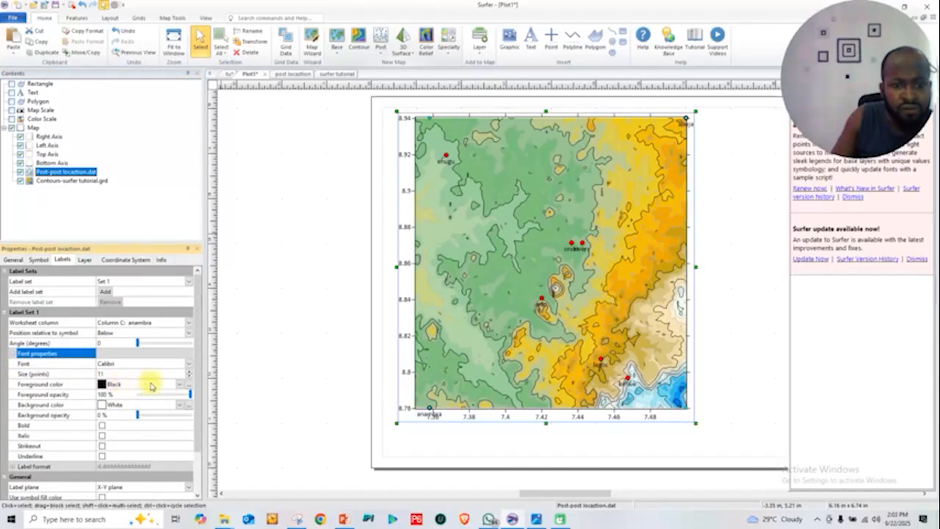
Try White and Red as the foreground color of the post layer's labels, and set it back to Black
left_click(180, 384)
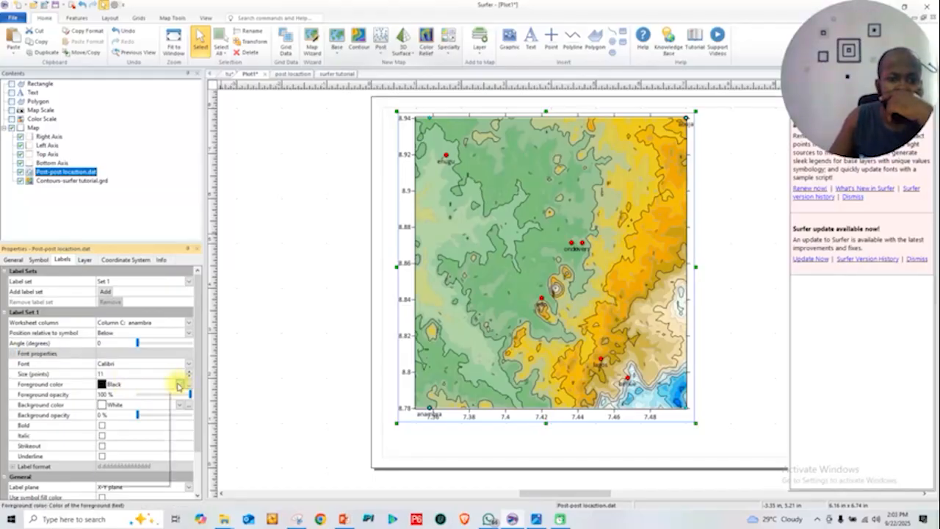
left_click(115, 409)
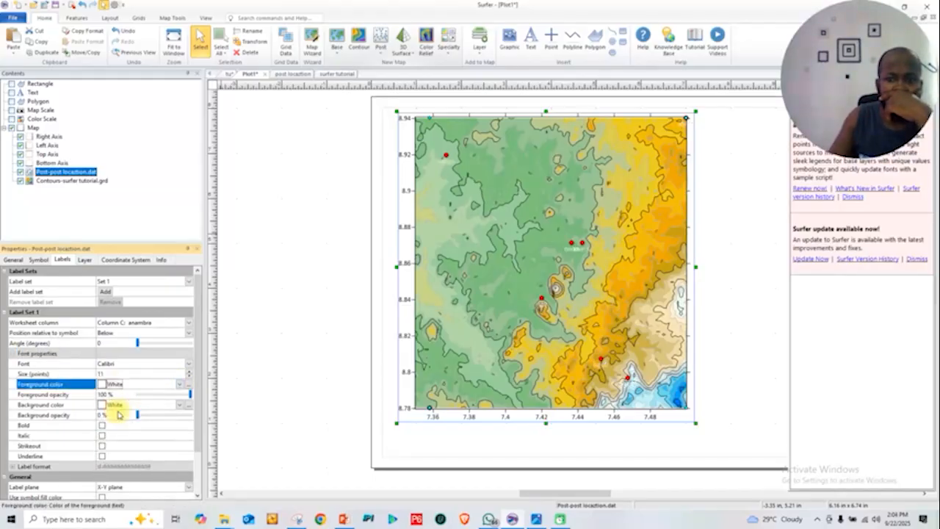
left_click(180, 384)
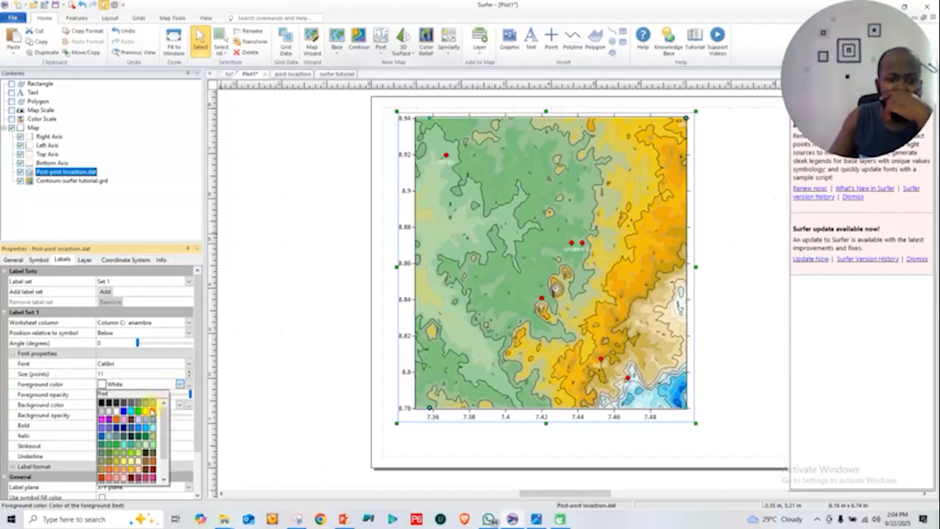
left_click(154, 413)
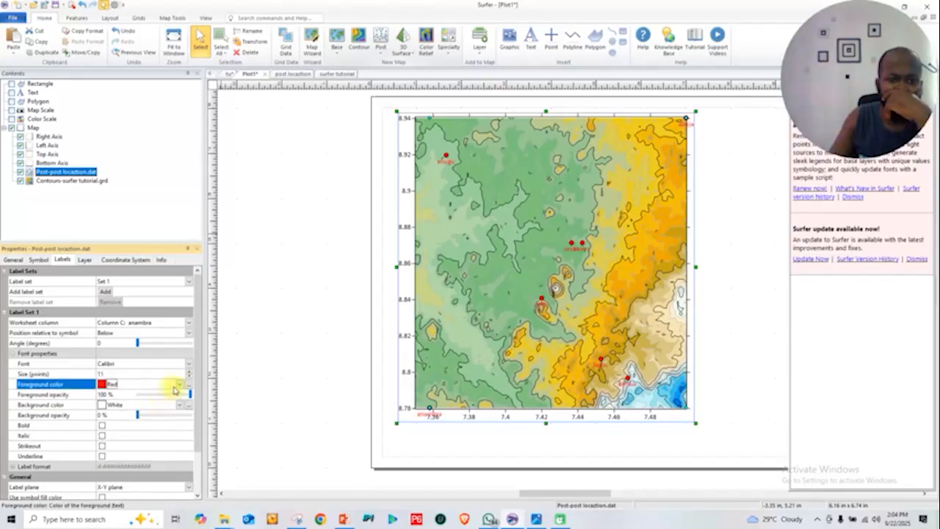
left_click(179, 384)
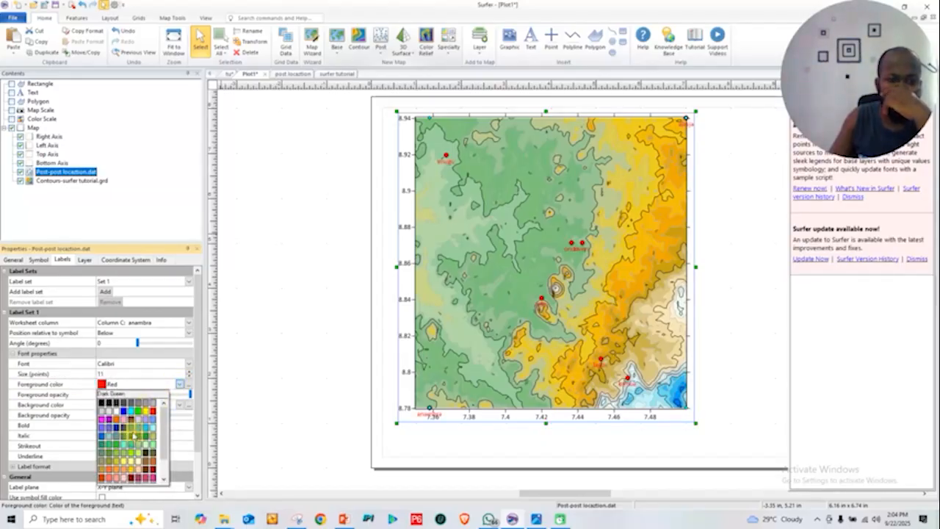
left_click(102, 403)
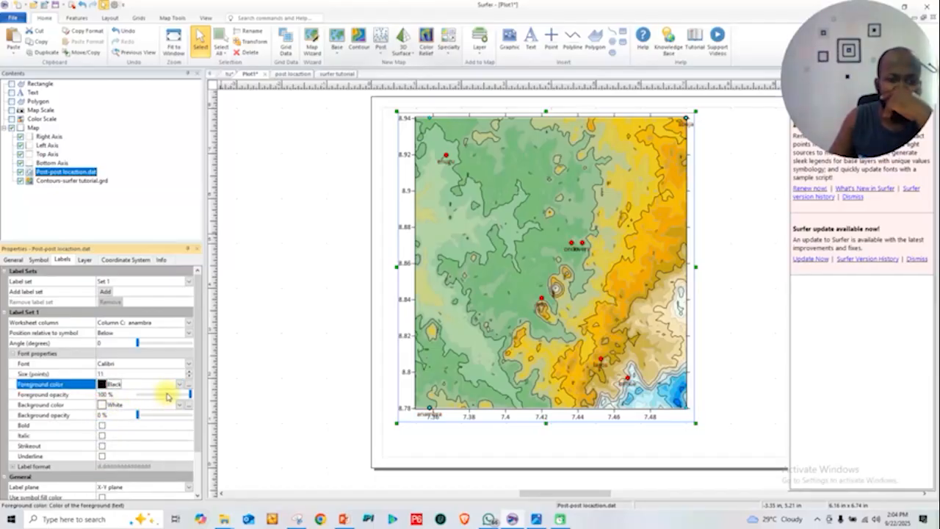
Try font sizes of 6 and 24 points for the post layer's place-name labels
left_click(189, 377)
left_click(189, 377)
left_click(189, 377)
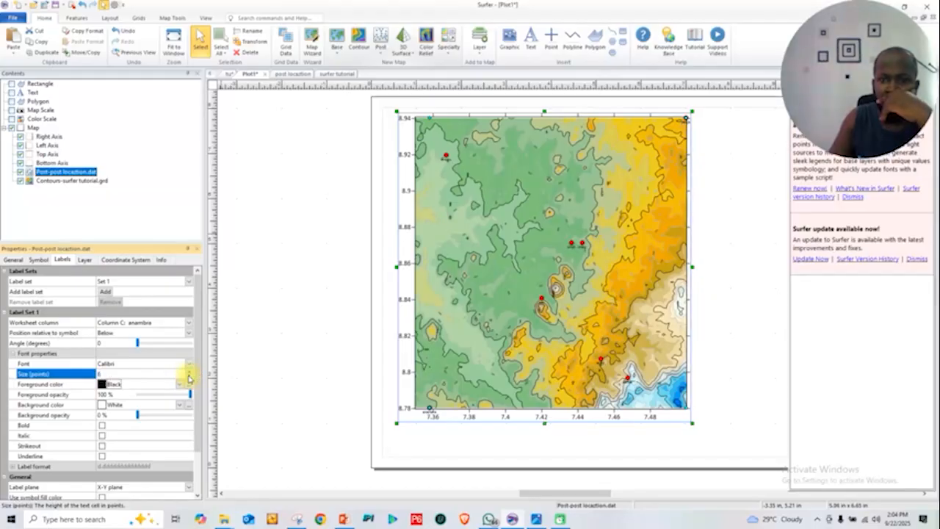
left_click(190, 372)
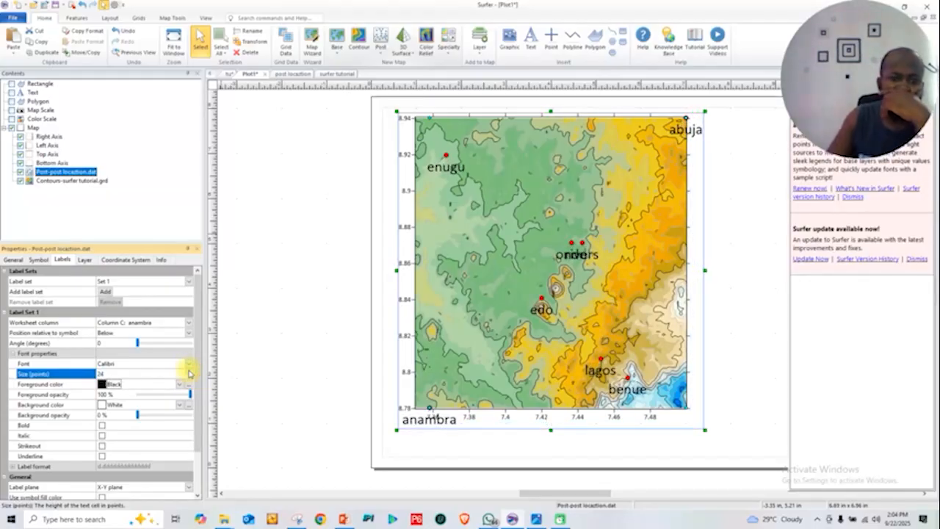
Italicize the post layer's place-name labels and set their font size to 14 points
scroll(104, 427, "down", 1)
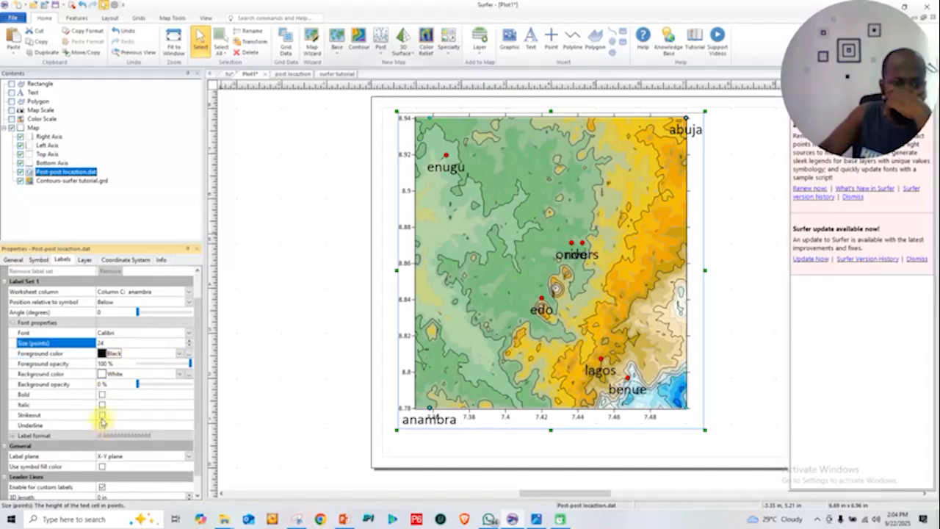
left_click(104, 408)
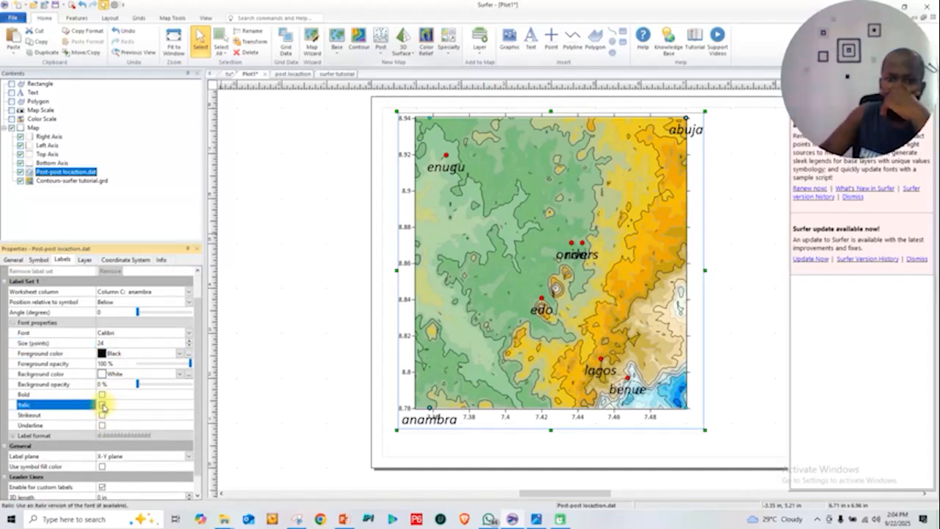
left_click(189, 347)
left_click(189, 348)
left_click(190, 348)
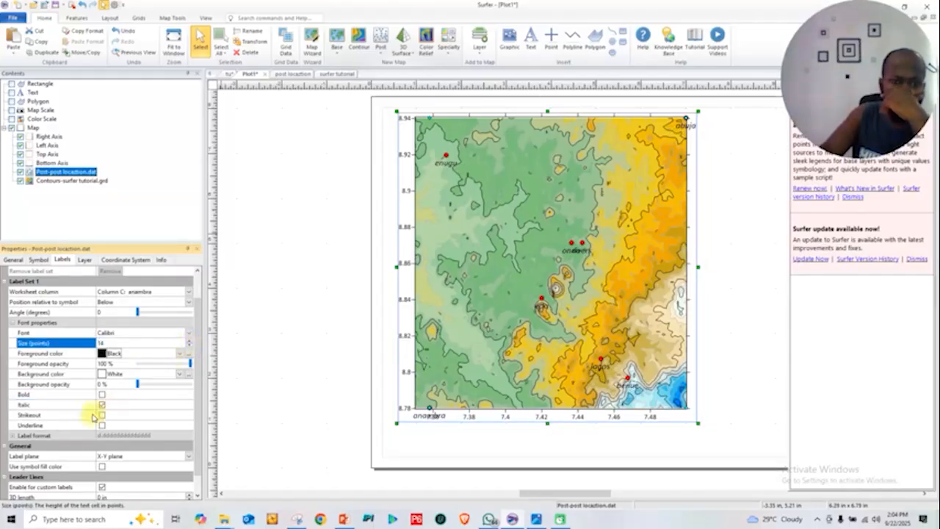
scroll(72, 445, "down", 1)
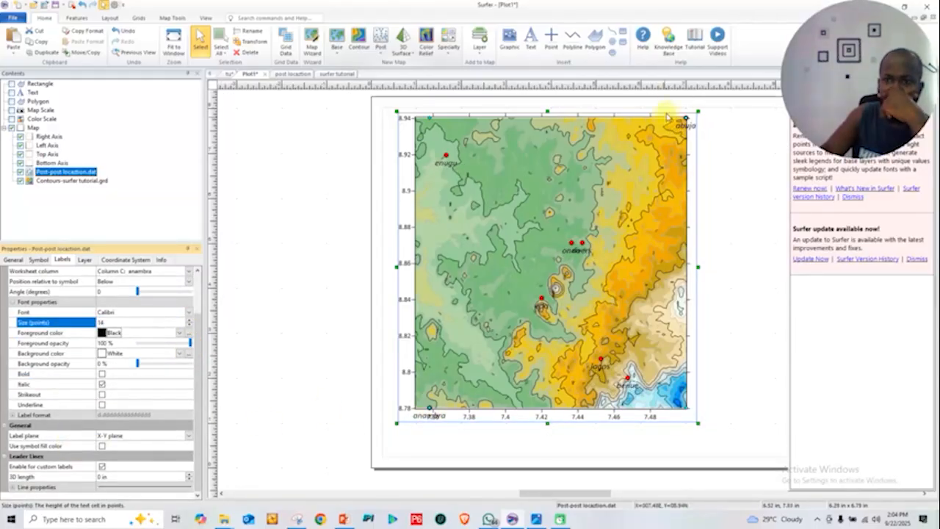
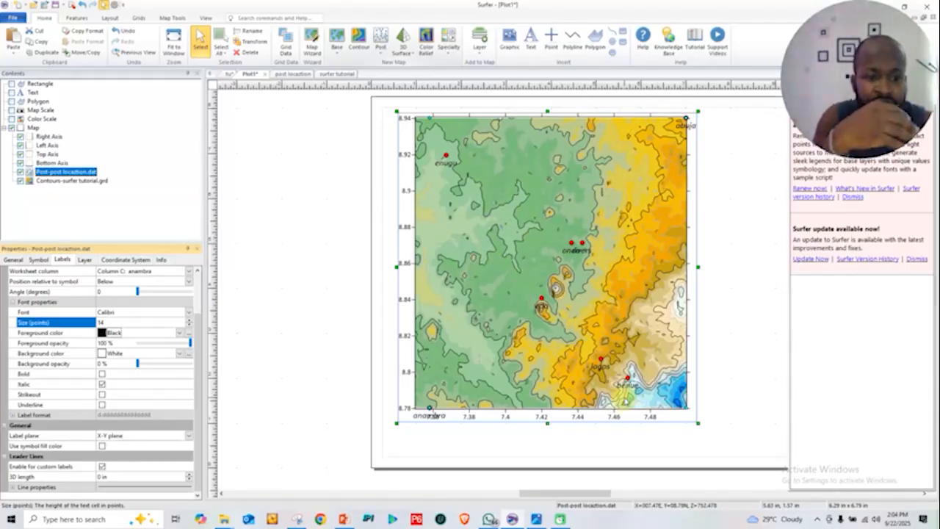
Keep White as the background color of the post layer's labels and set the background opacity to 56 %
left_click(101, 354)
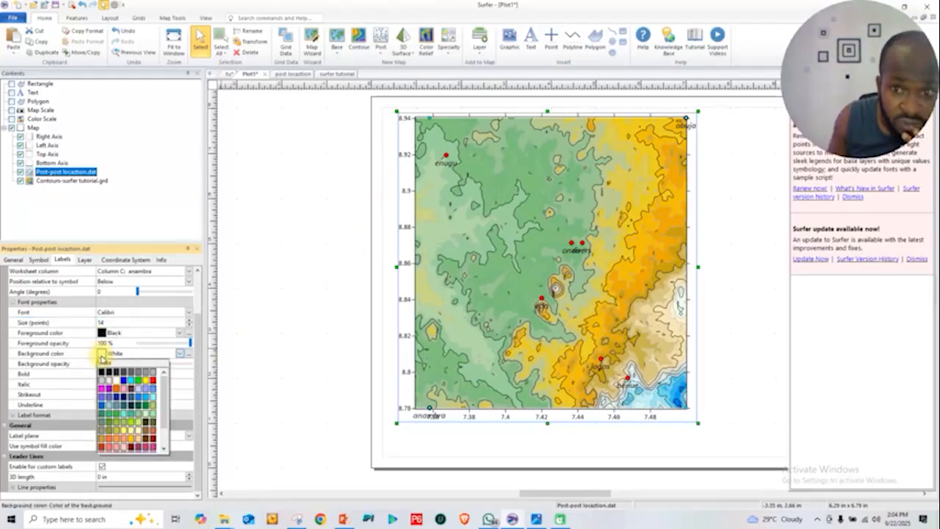
left_click(102, 357)
left_click(123, 355)
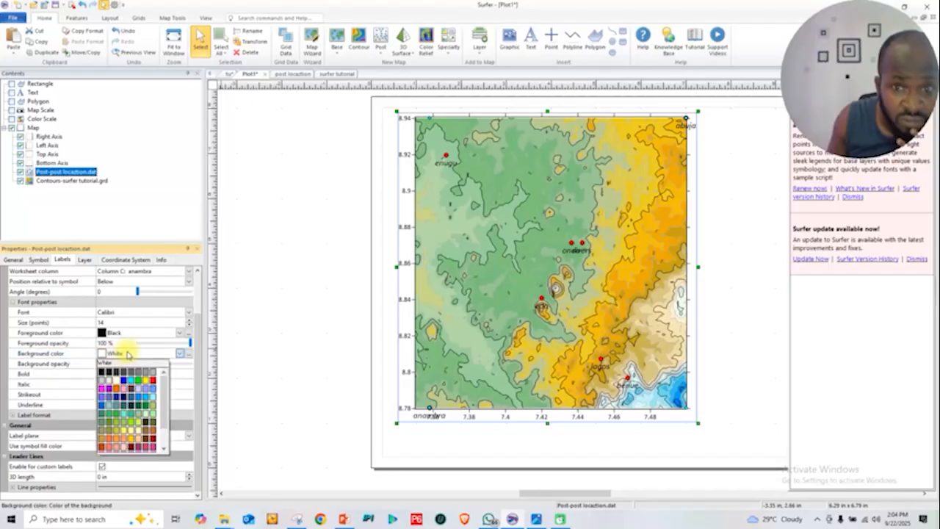
left_click(115, 381)
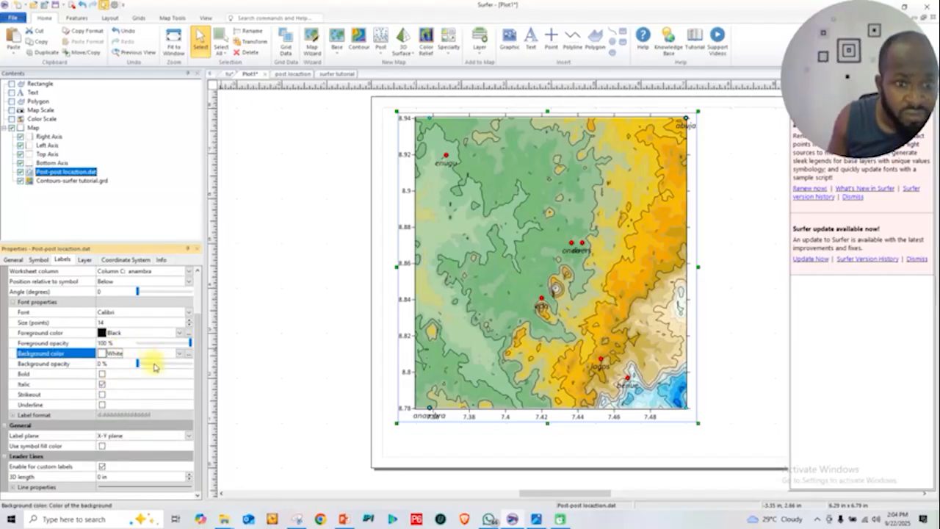
left_click_drag(154, 365, 176, 368)
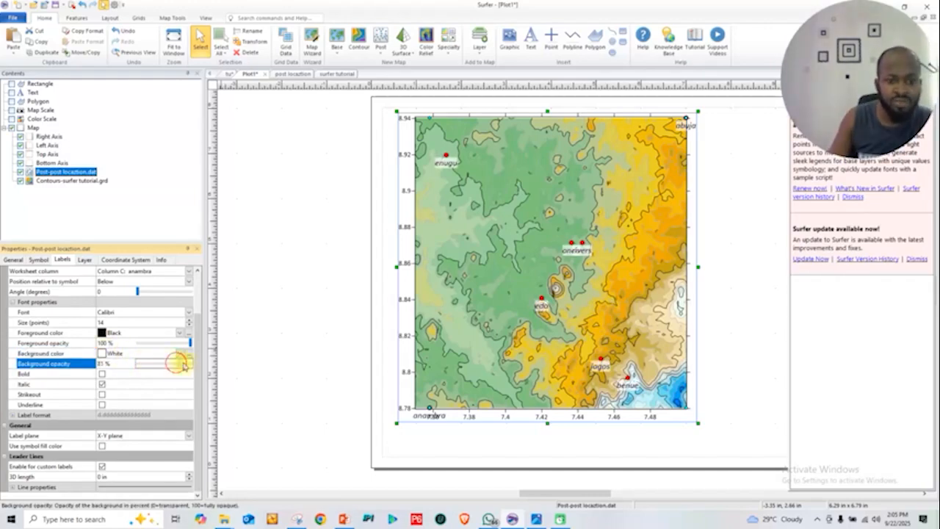
left_click_drag(183, 365, 190, 365)
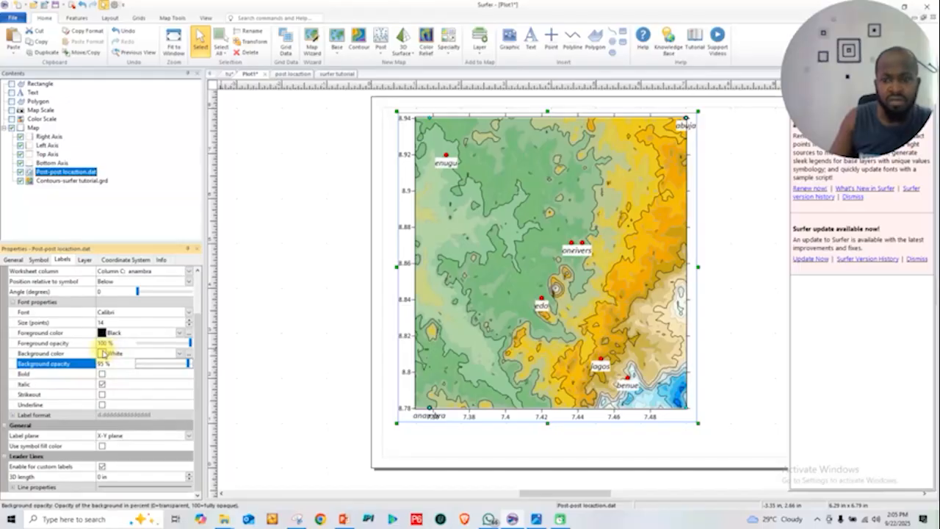
left_click_drag(183, 360, 170, 367)
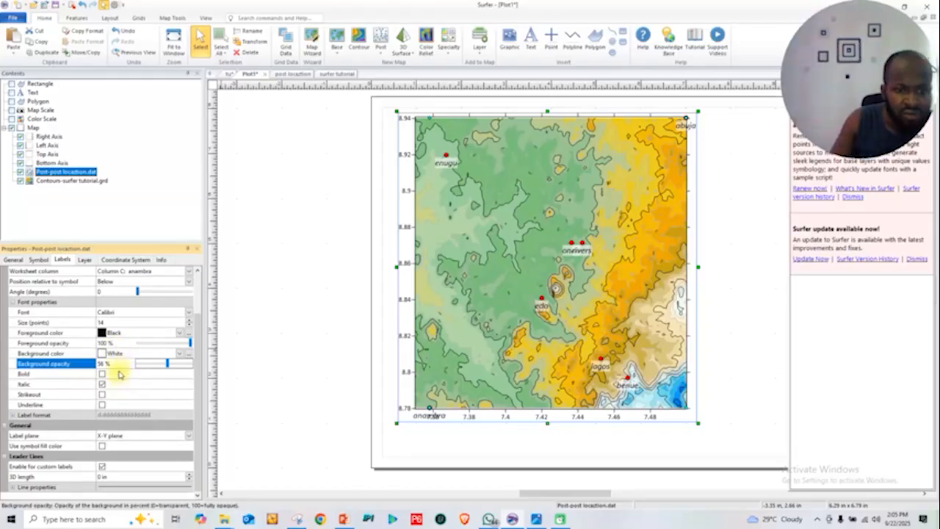
Reduce the font size of the post layer's place-name labels to 8 points
left_click(191, 325)
left_click(191, 325)
left_click(191, 325)
left_click(191, 324)
left_click(191, 324)
left_click(191, 325)
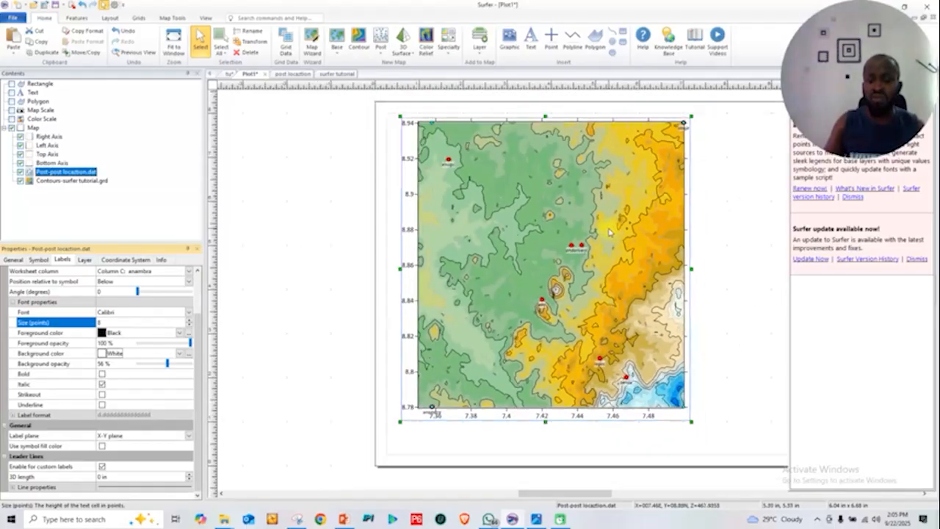
scroll(610, 232, "down", 1)
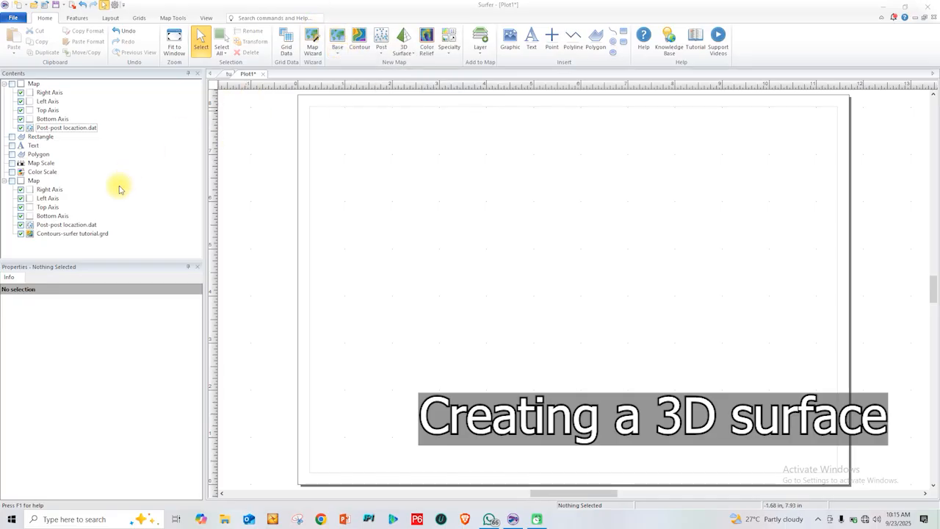
Make the contour map visible and open its Contours-surfer tutorial.grd layer in a 3D view
left_click(92, 234)
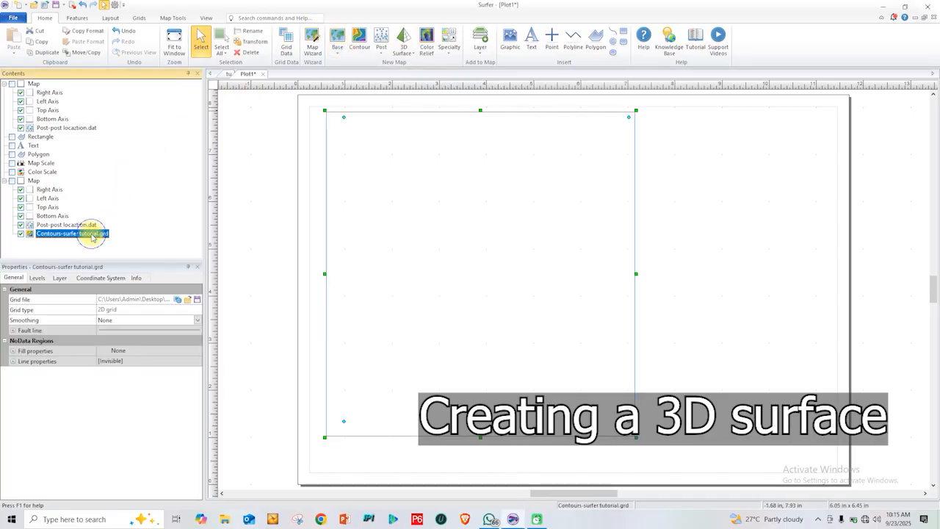
right_click(92, 236)
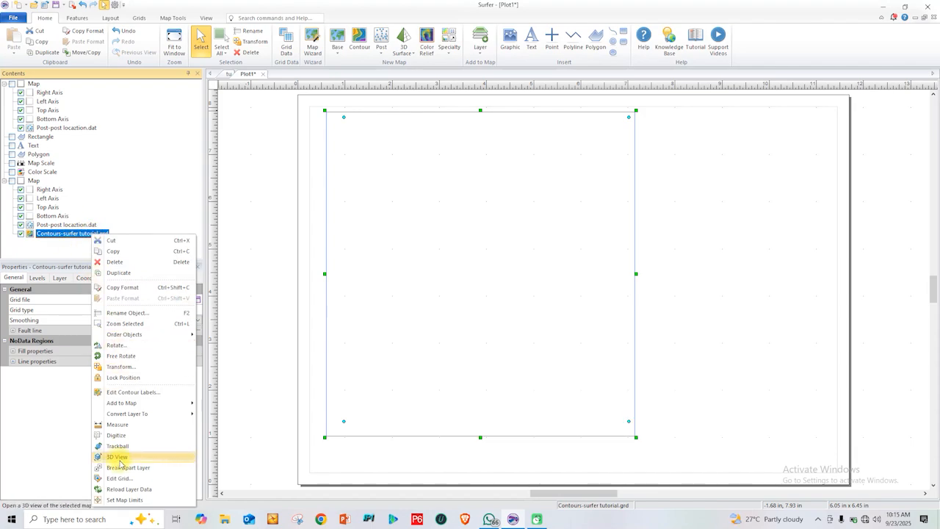
left_click(11, 184)
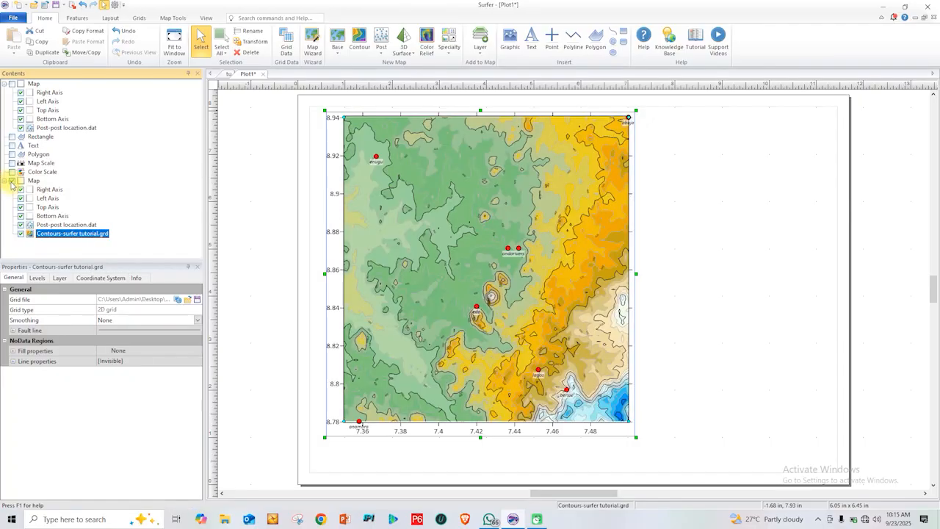
right_click(57, 237)
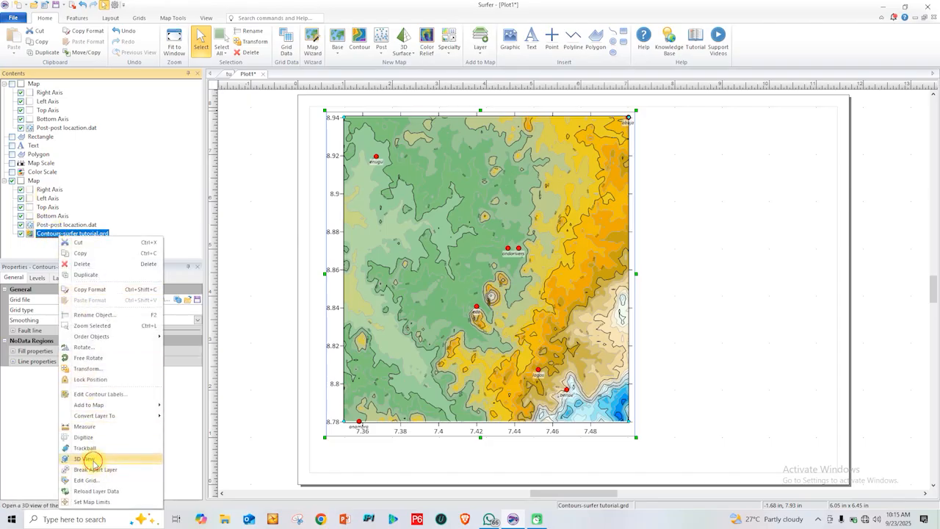
left_click(89, 459)
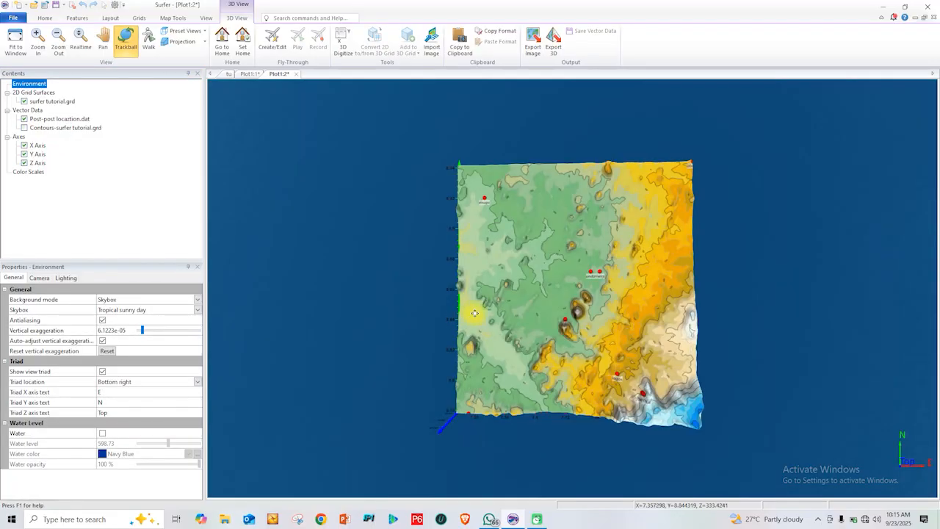
Switch the 3D view's background mode from Skybox to Color and set the background color to Black
left_click_drag(524, 379, 680, 345)
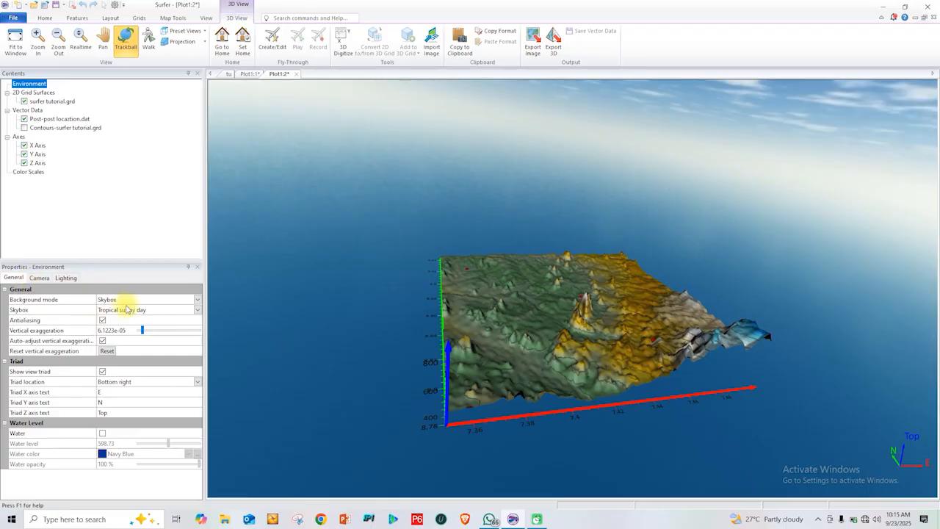
left_click(198, 301)
left_click(197, 300)
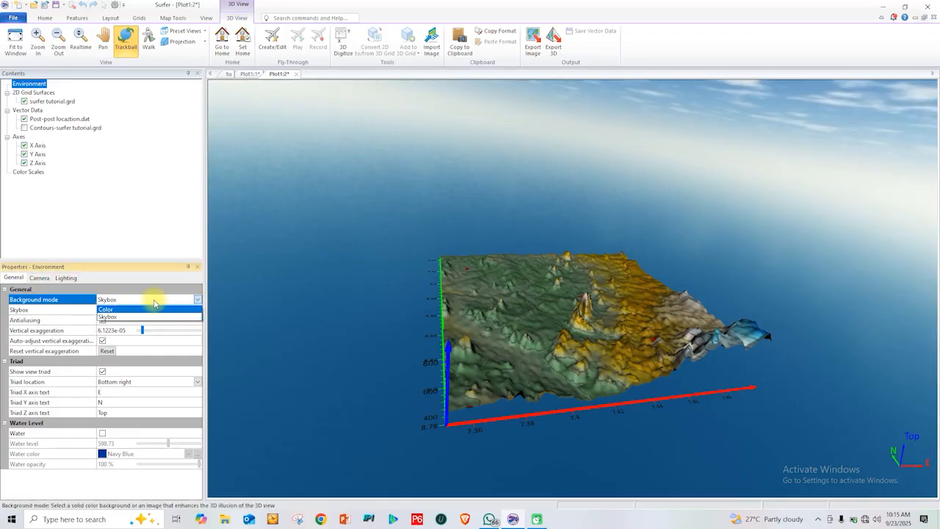
left_click(142, 309)
mouse_move(370, 333)
left_mouse_down()
mouse_move(403, 348)
mouse_move(280, 300)
mouse_move(365, 345)
mouse_move(334, 332)
mouse_move(325, 310)
mouse_move(299, 302)
mouse_move(423, 359)
mouse_move(368, 362)
mouse_move(353, 334)
left_mouse_up()
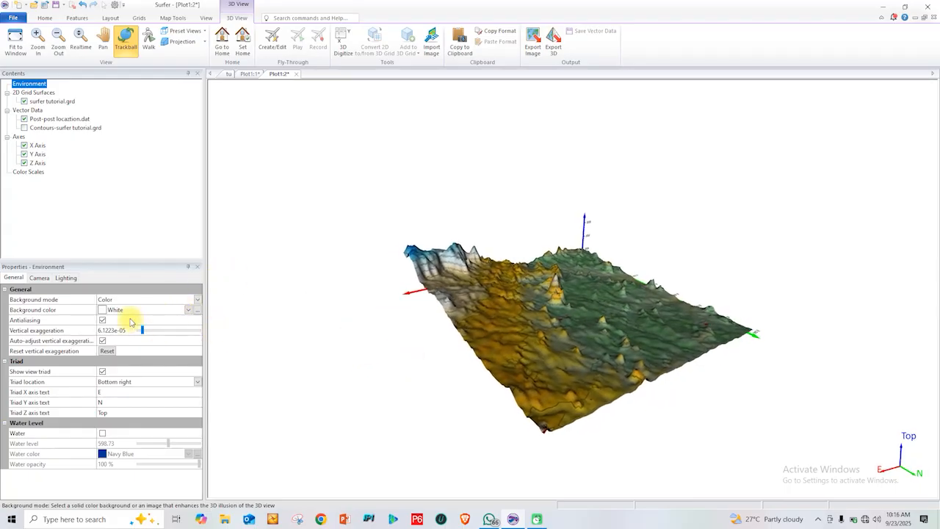
left_click(187, 312)
left_click(102, 328)
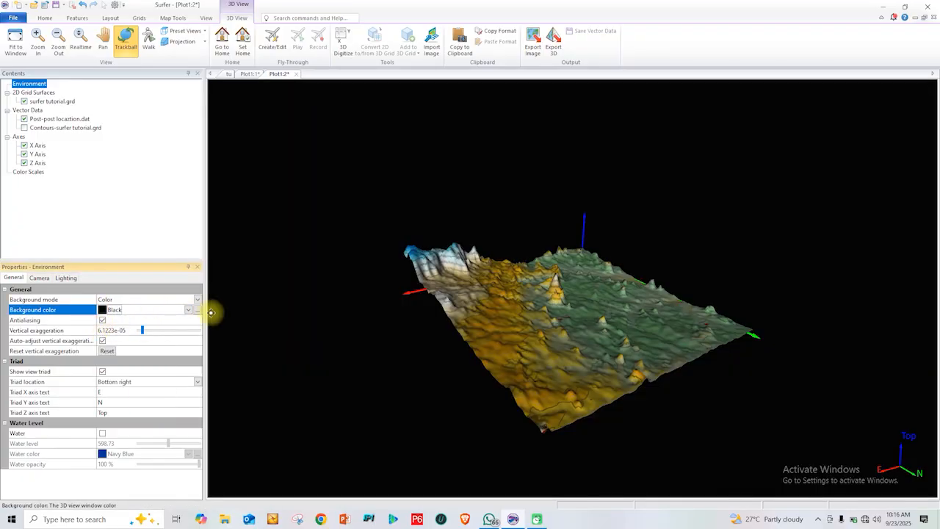
Flatten the terrain in the 3D view by reducing the vertical exaggeration to 2.4593e-05
left_click_drag(463, 340, 730, 357)
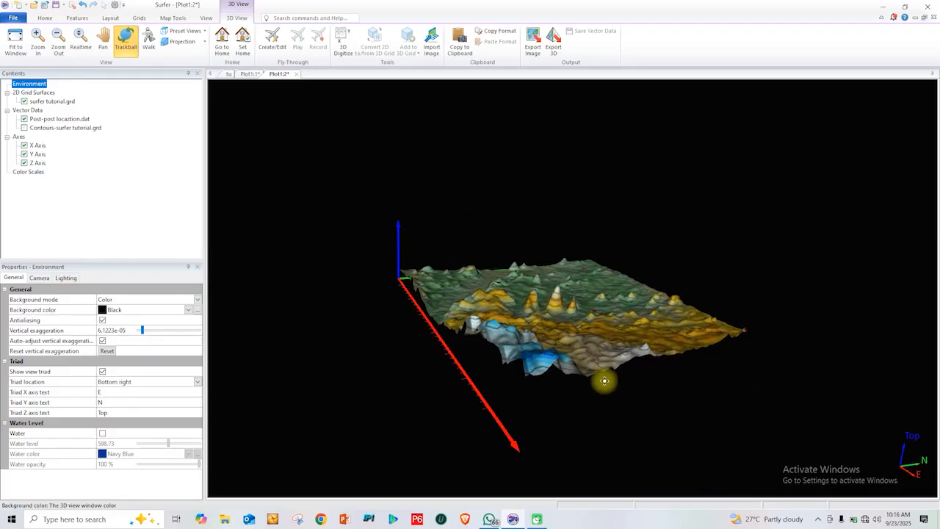
left_click_drag(521, 379, 499, 311)
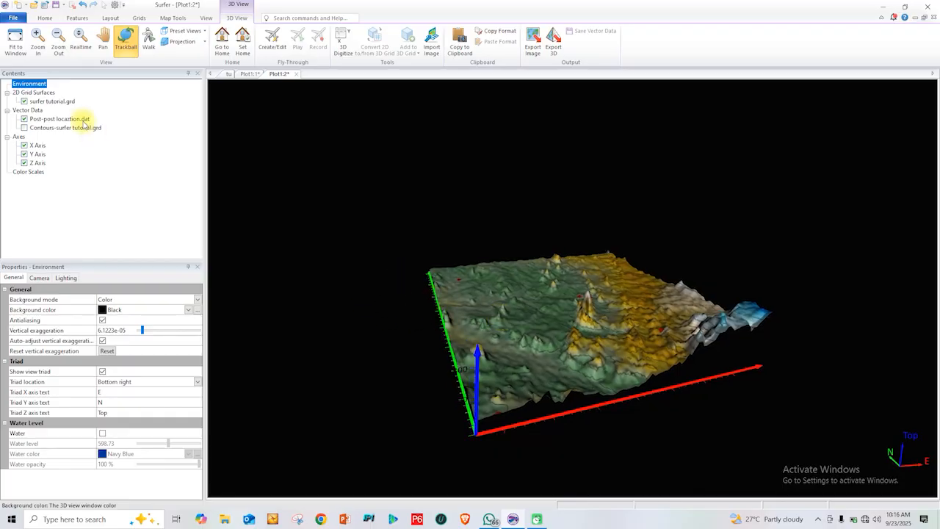
left_click_drag(355, 243, 448, 258)
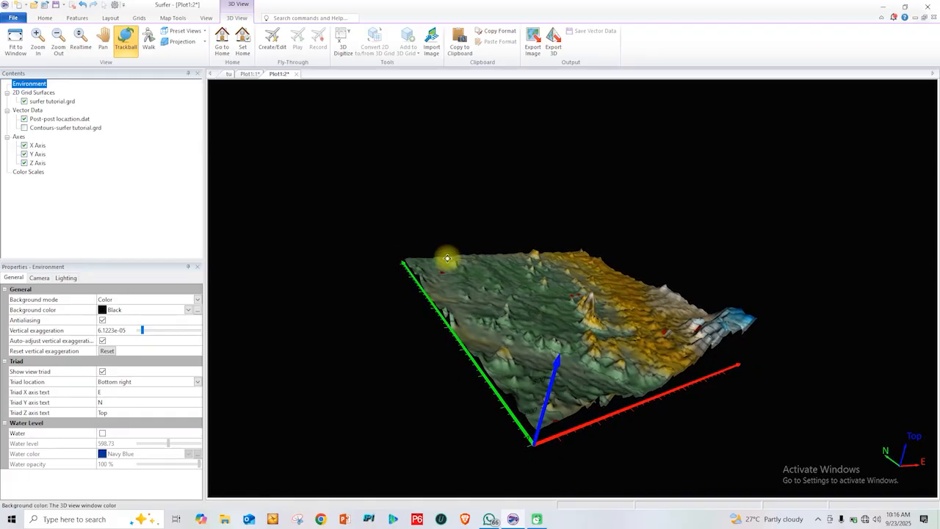
left_click(103, 41)
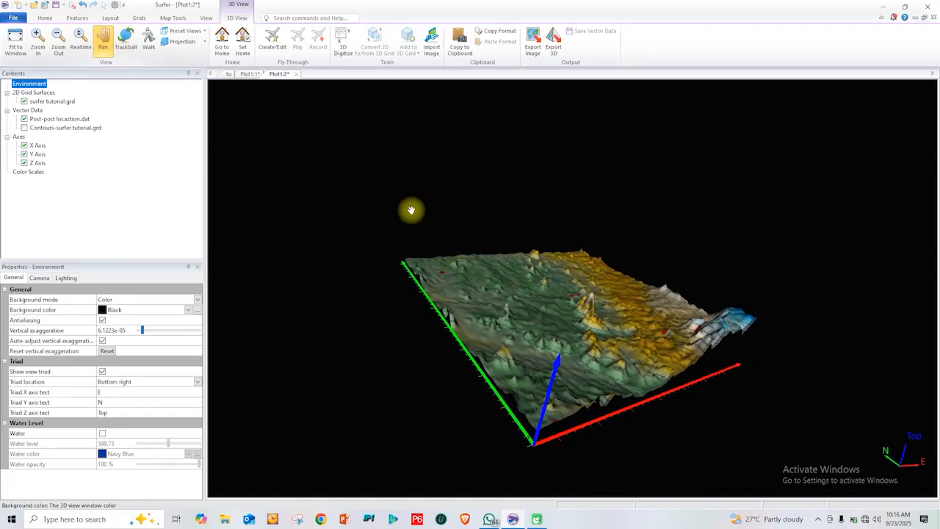
left_click_drag(519, 311, 315, 414)
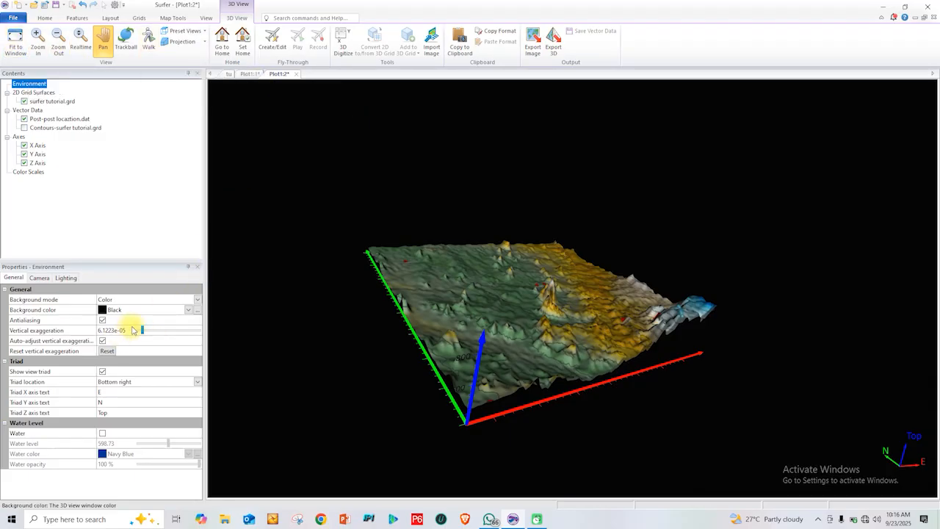
left_click_drag(146, 332, 122, 354)
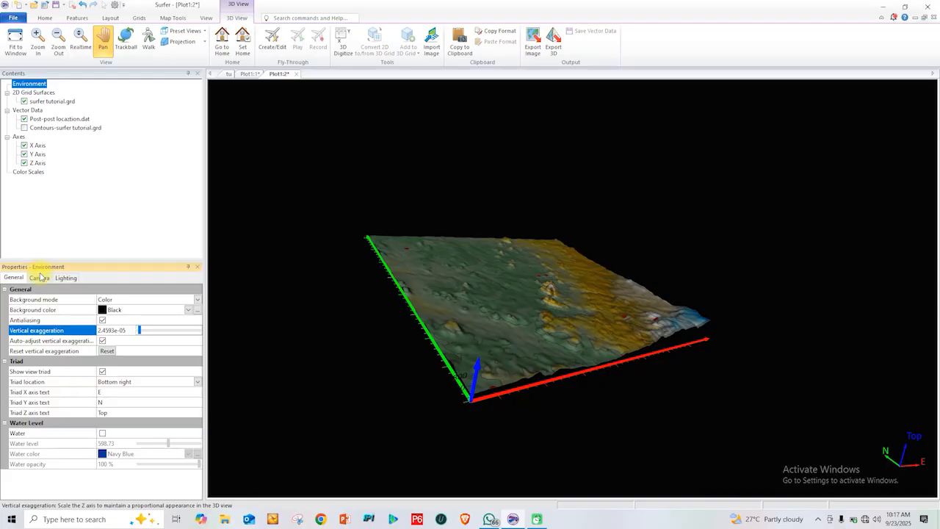
Set the 3D view camera's field of view to 45.144 and close the 3D view
left_click(39, 278)
mouse_move(157, 309)
left_mouse_down()
mouse_move(166, 307)
mouse_move(148, 320)
mouse_move(153, 312)
left_mouse_up()
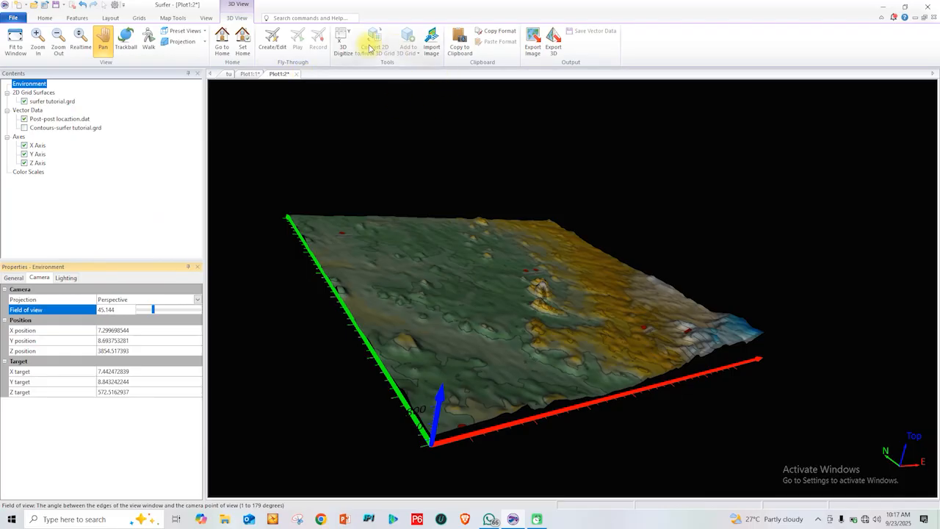
left_click(932, 20)
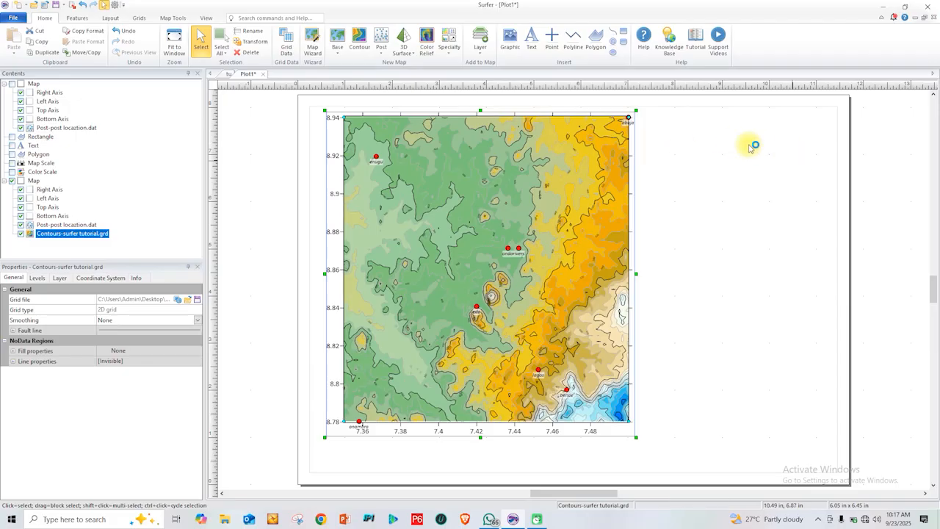
Create a new 3D surface map from surfer tutorial.grd in the desktop's TUTORIAL DATA folder
left_click(404, 52)
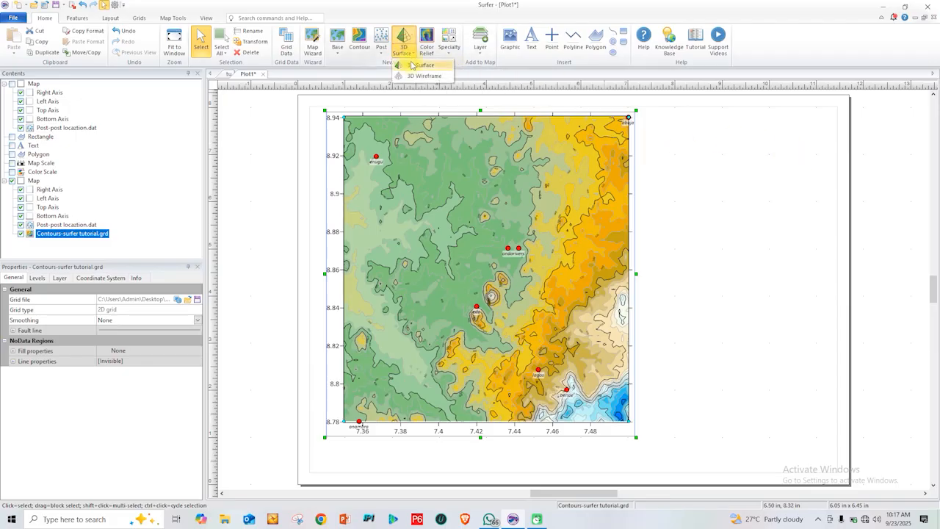
left_click(416, 66)
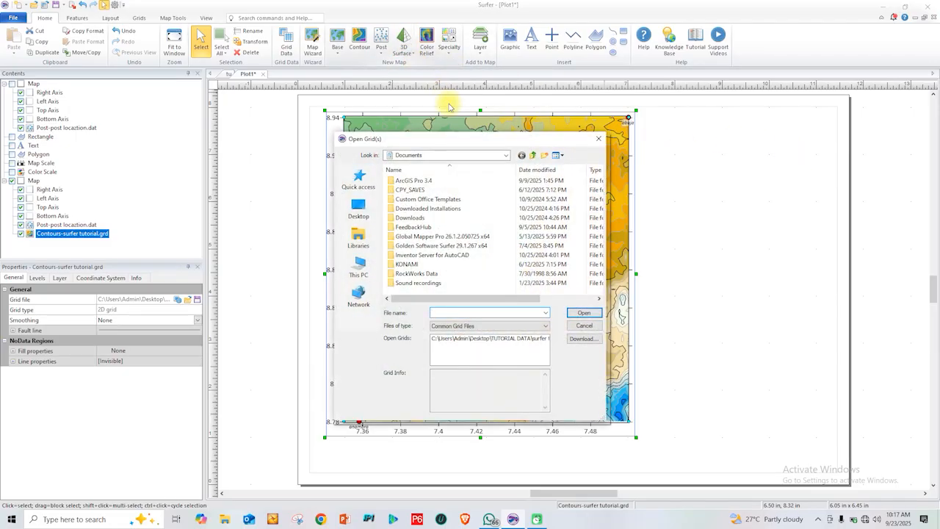
left_click(358, 211)
scroll(454, 250, "down", 5)
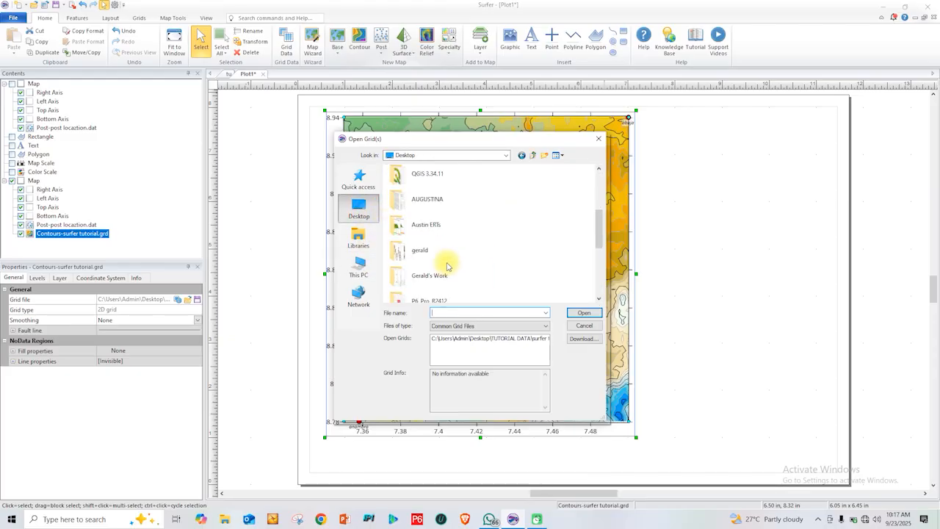
scroll(445, 260, "up", 3)
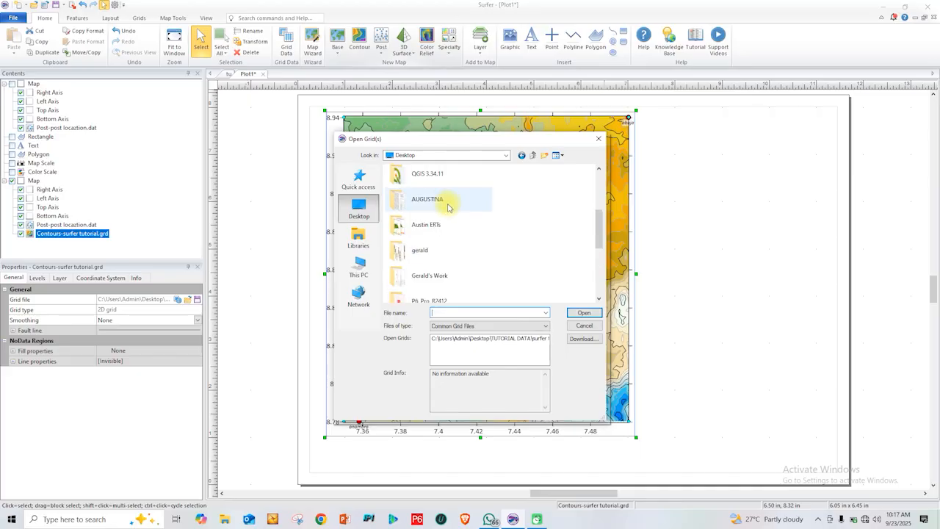
scroll(456, 268, "down", 2)
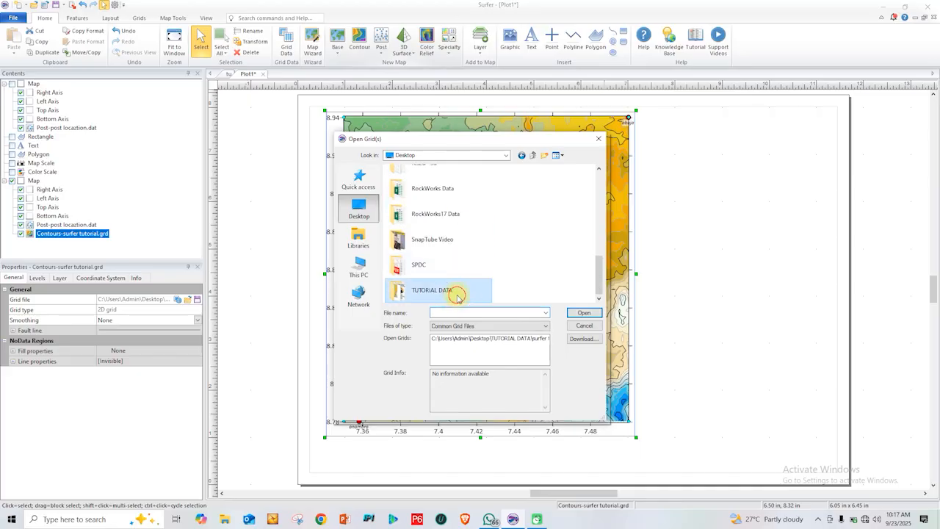
double_click(461, 291)
double_click(414, 237)
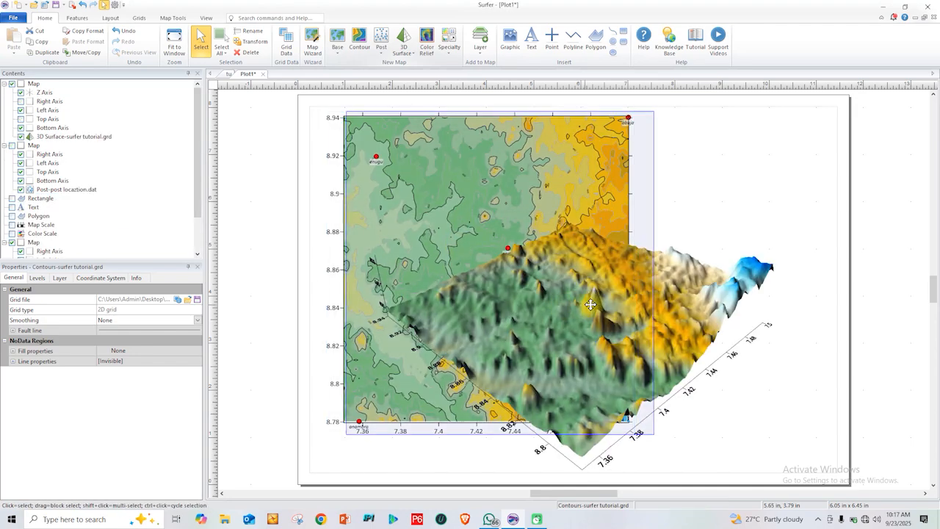
Hide the overlapping contour map and move the 3D surface map up the page
left_click(516, 292)
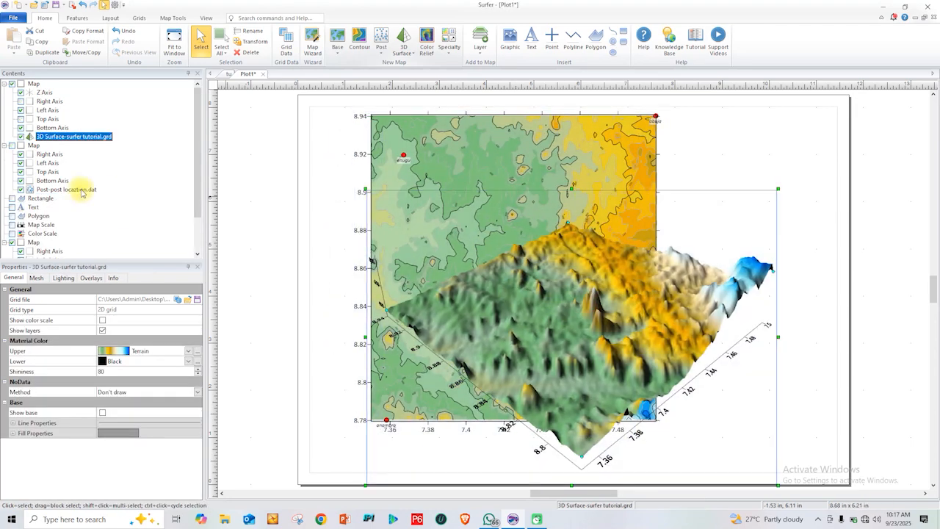
left_click(12, 243)
left_click(516, 326)
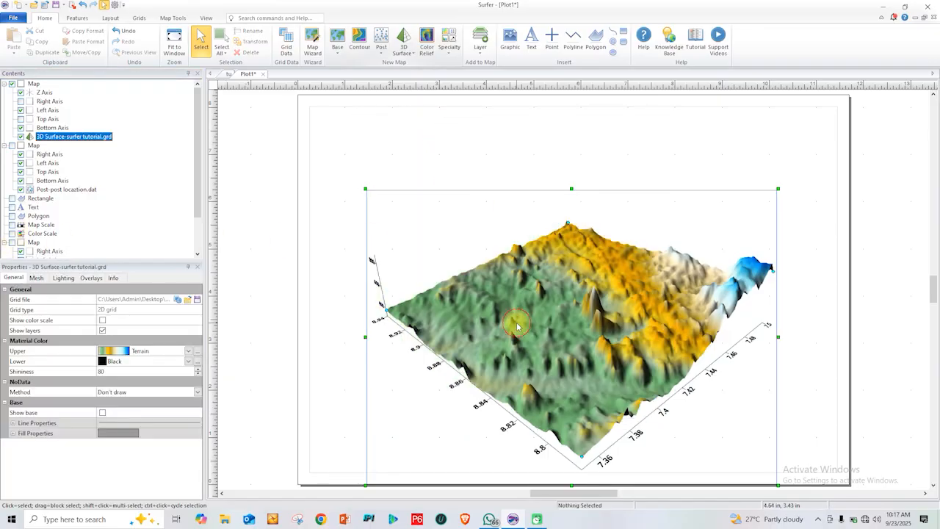
left_click_drag(516, 325, 514, 256)
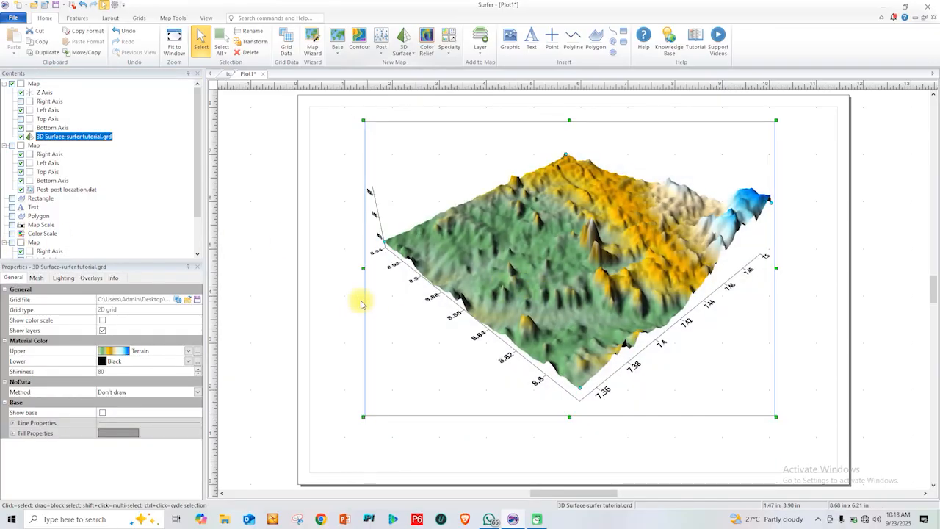
Show the base of the 3D surface and move the map slightly down the page
left_click(103, 413)
left_click_drag(622, 328, 620, 368)
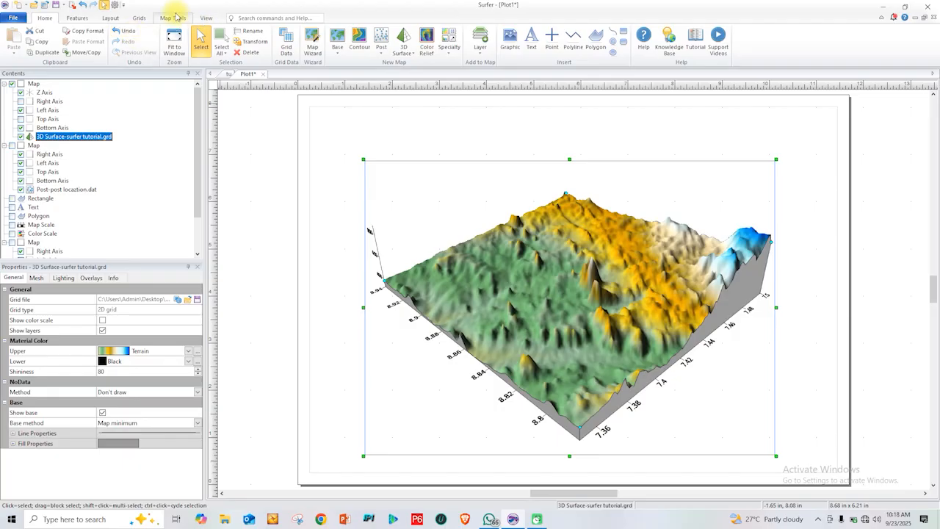
Rotate the 3D surface map with the Trackball to a low side view and back up to a higher tilt
left_click(174, 18)
left_click(149, 40)
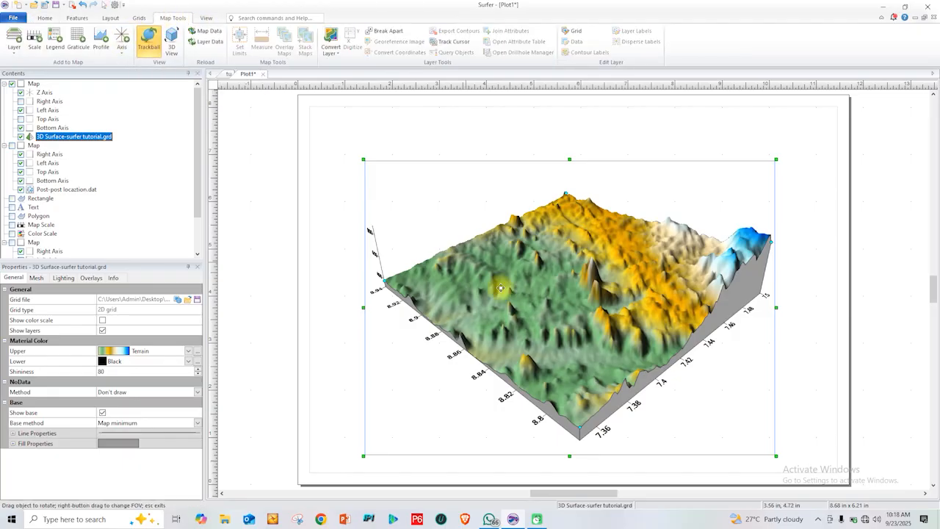
left_click_drag(547, 312, 556, 275)
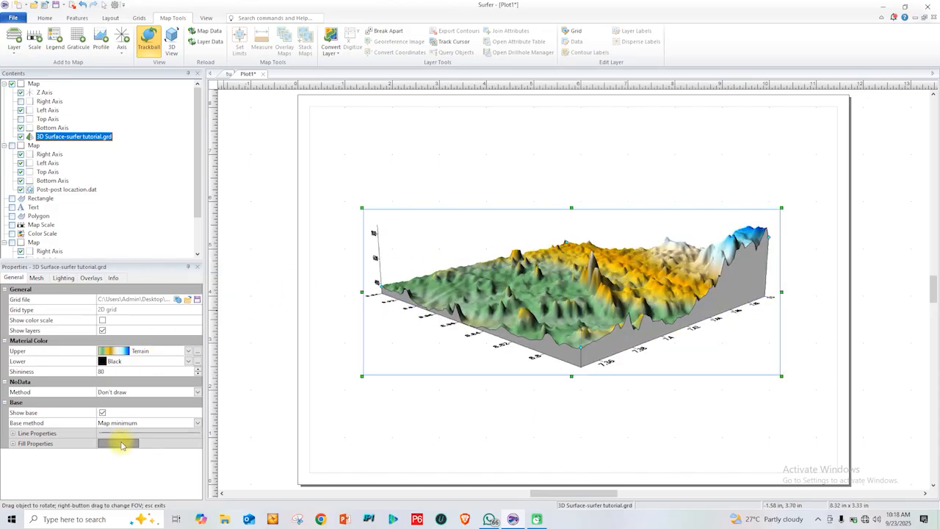
left_click_drag(624, 286, 373, 358)
Hide the 3D surface's base, set its shininess to 55, and tilt the map slightly
left_click(103, 414)
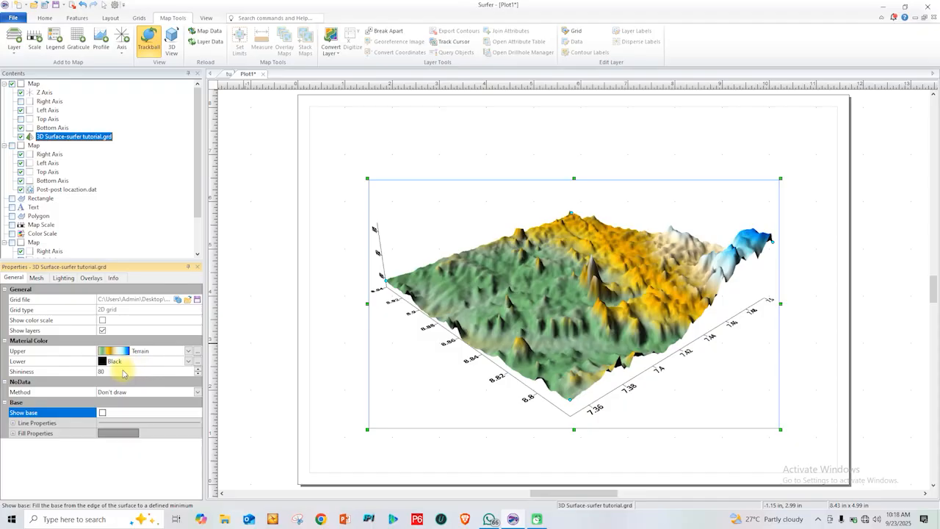
left_click(120, 372)
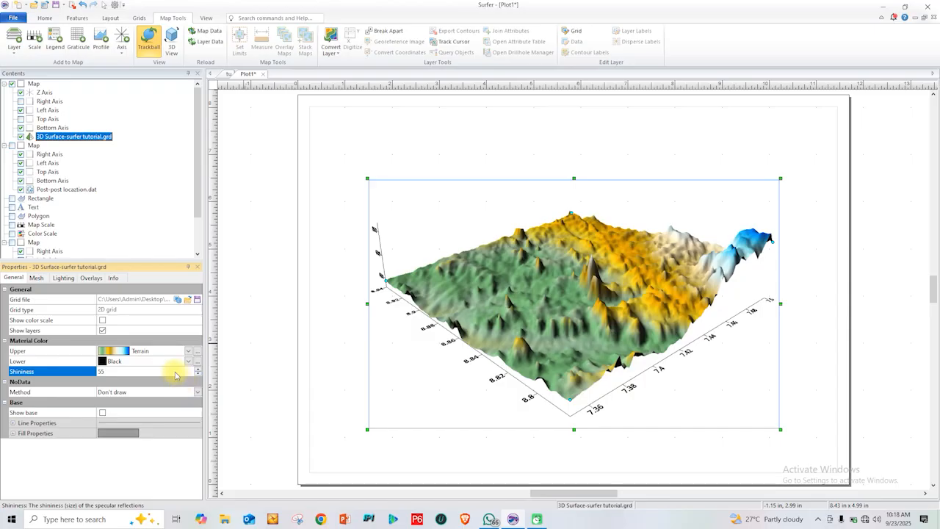
left_click_drag(384, 361, 433, 334)
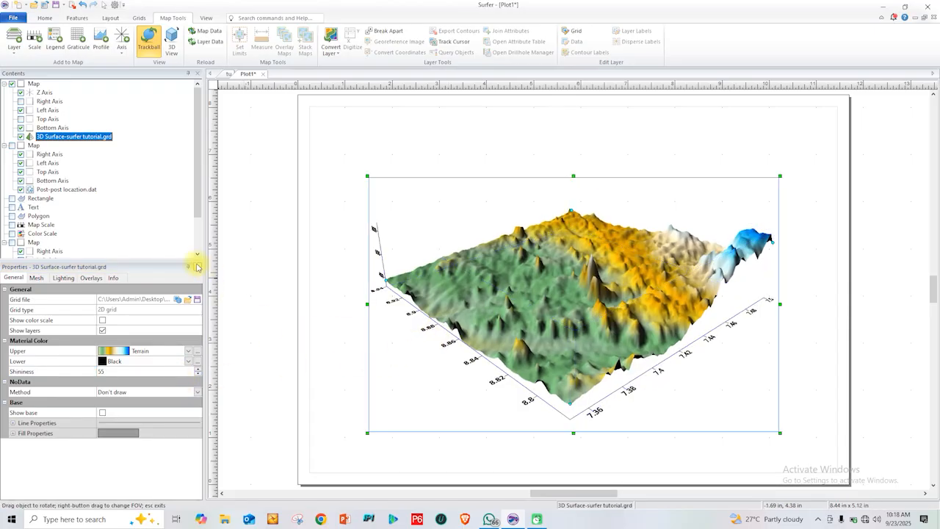
left_click(36, 278)
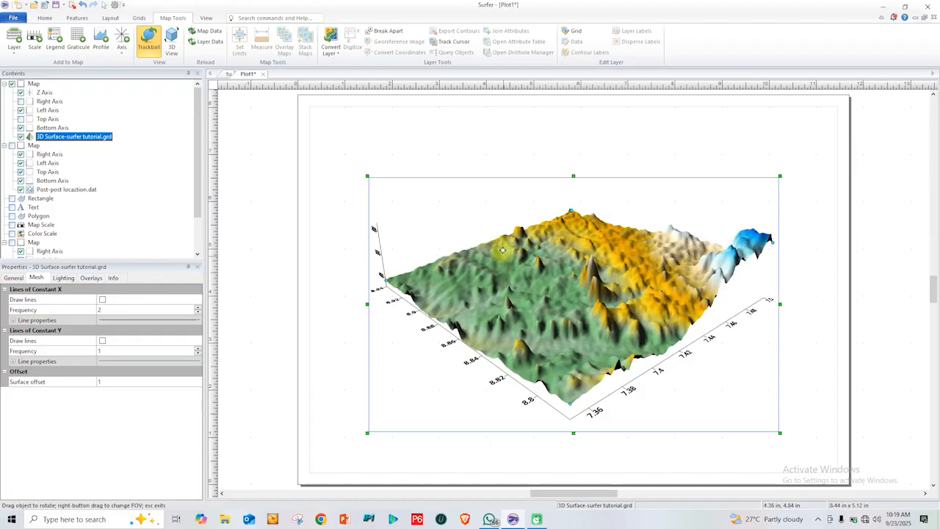
left_click(889, 503)
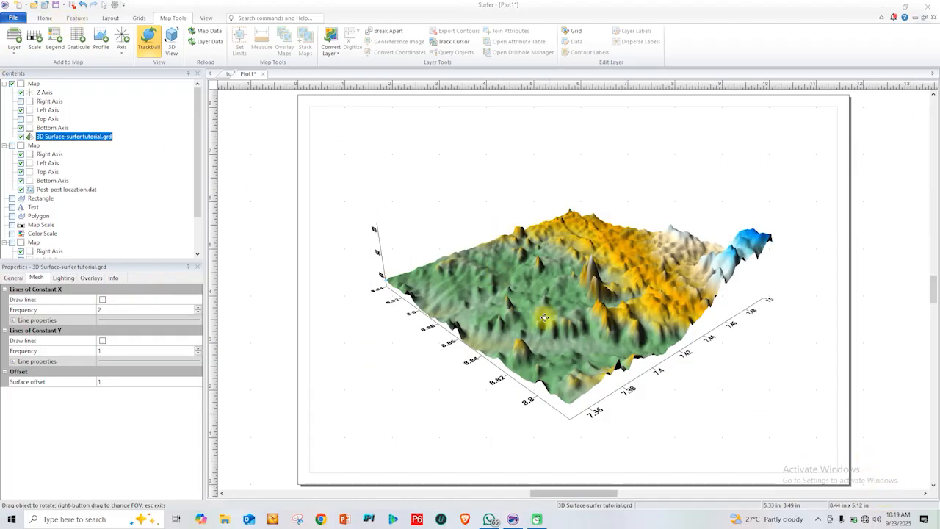
left_click(475, 283)
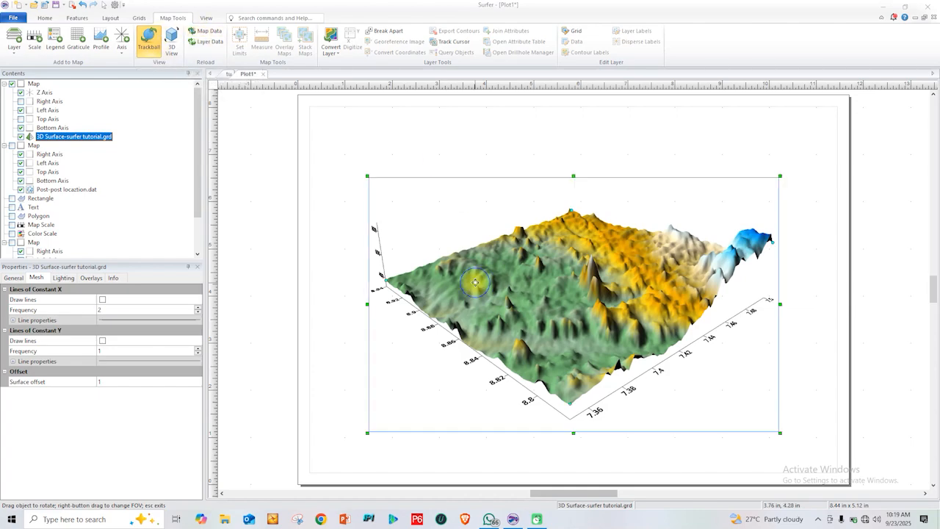
Add a post layer from post locaztion.dat in TUTORIAL DATA to the 3D surface map and move the map slightly down the page
left_click(44, 17)
left_click(201, 41)
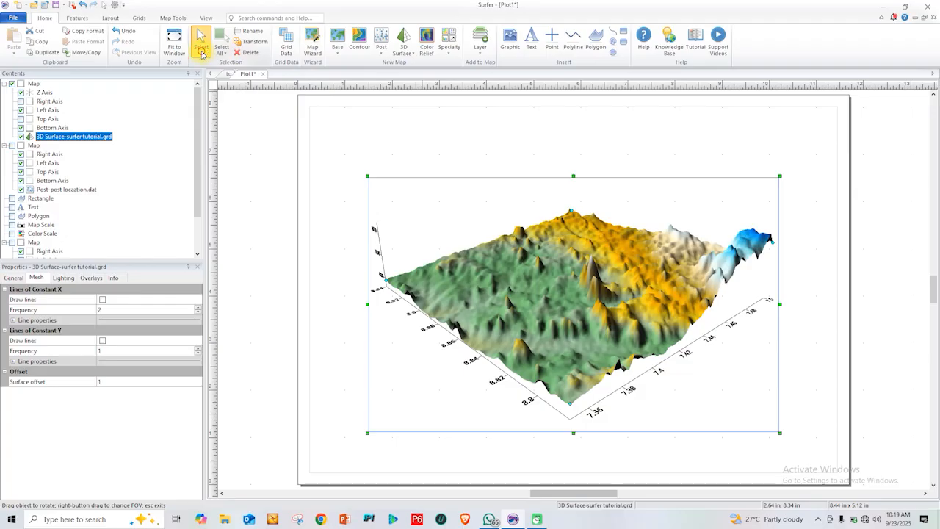
right_click(540, 261)
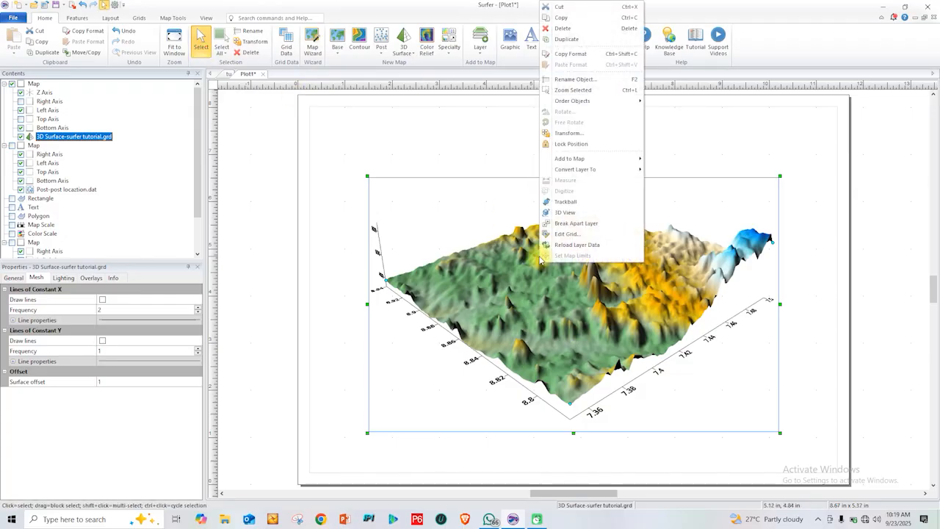
mouse_move(605, 158)
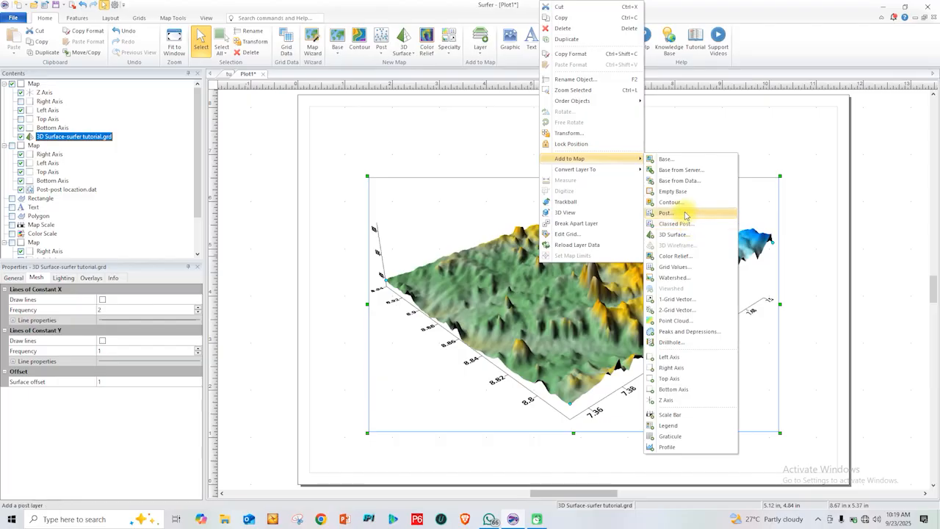
left_click(664, 213)
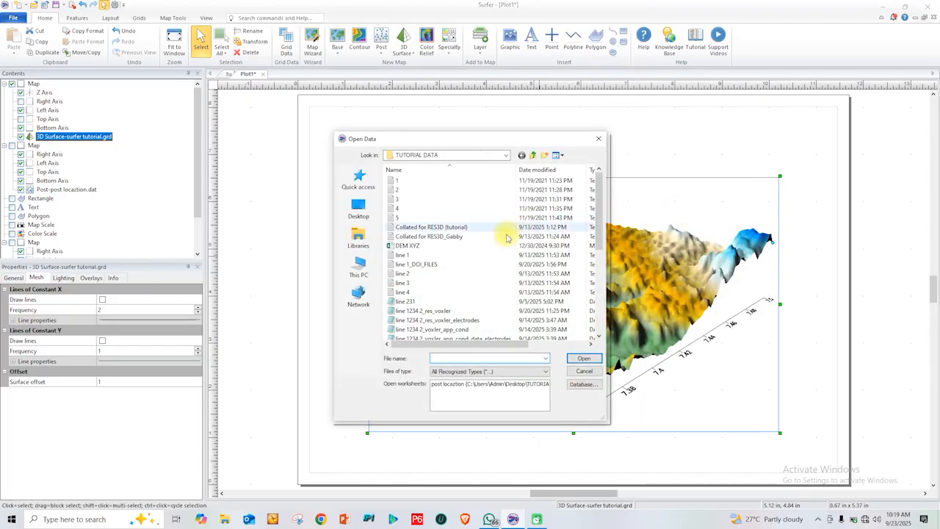
scroll(459, 285, "down", 6)
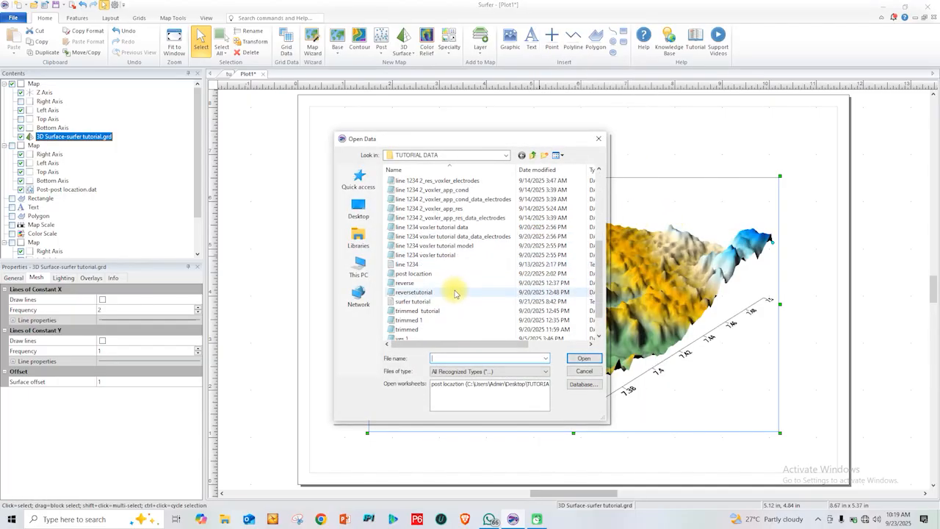
left_click(416, 245)
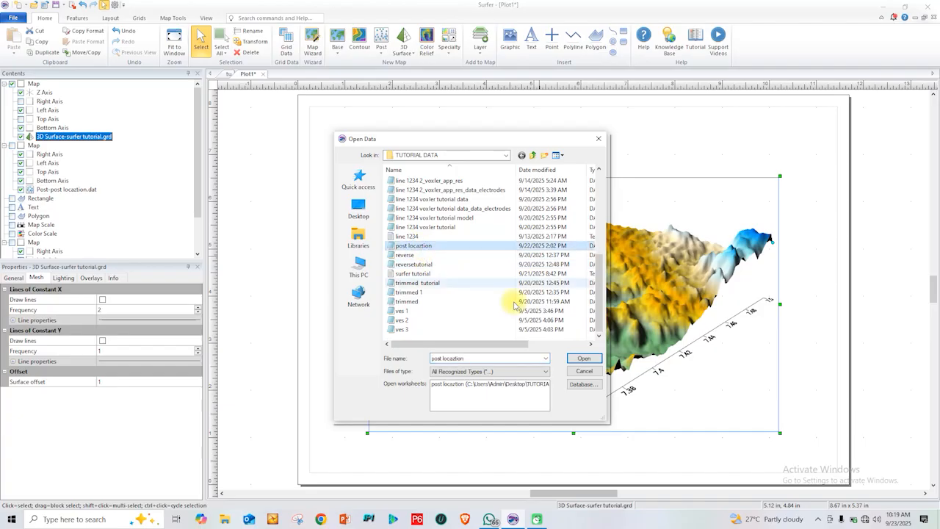
left_click(584, 358)
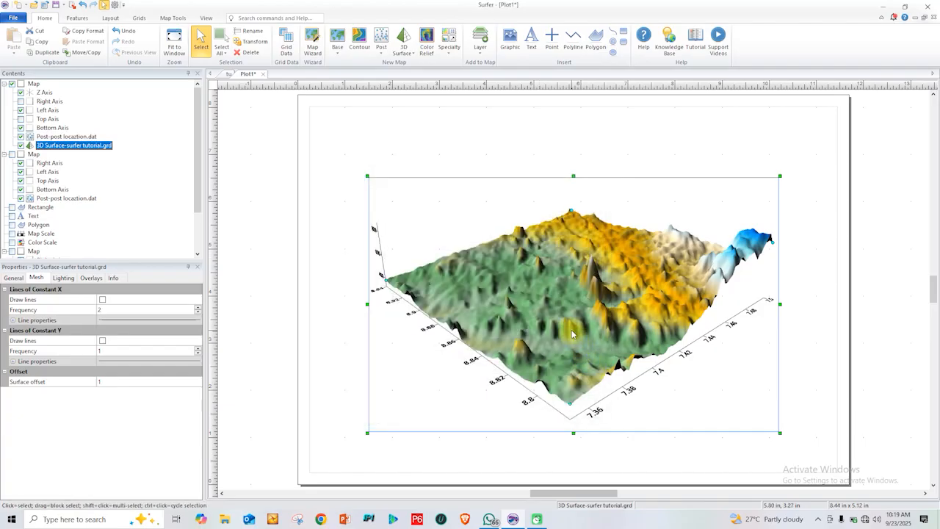
mouse_move(569, 312)
left_mouse_down()
mouse_move(561, 323)
mouse_move(563, 306)
left_mouse_up()
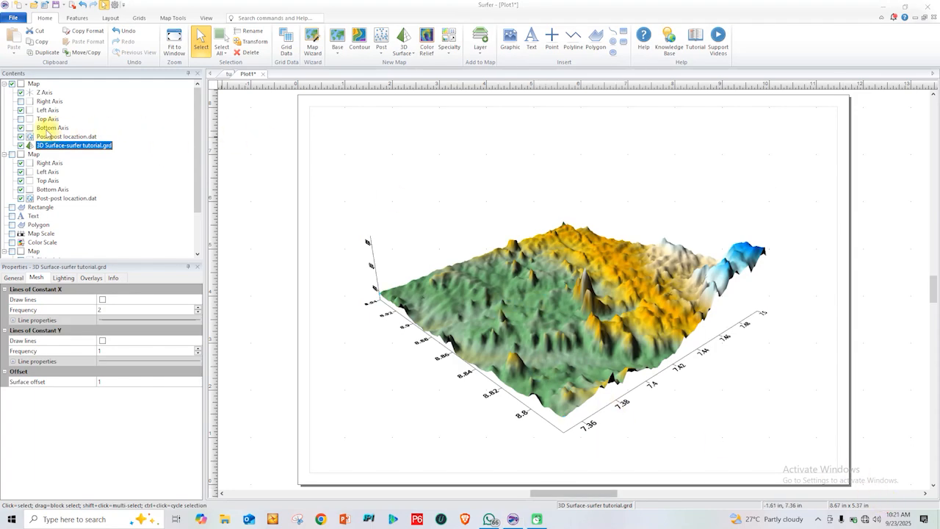
Select the new post layer and rotate its map with the Trackball to a steeper view from above
left_click(46, 138)
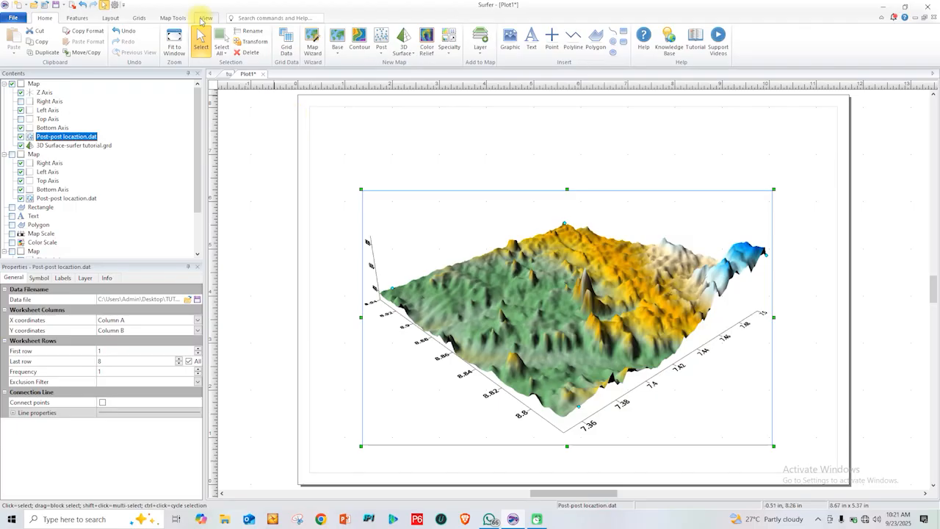
left_click(182, 17)
left_click(148, 41)
left_click_drag(554, 293, 543, 393)
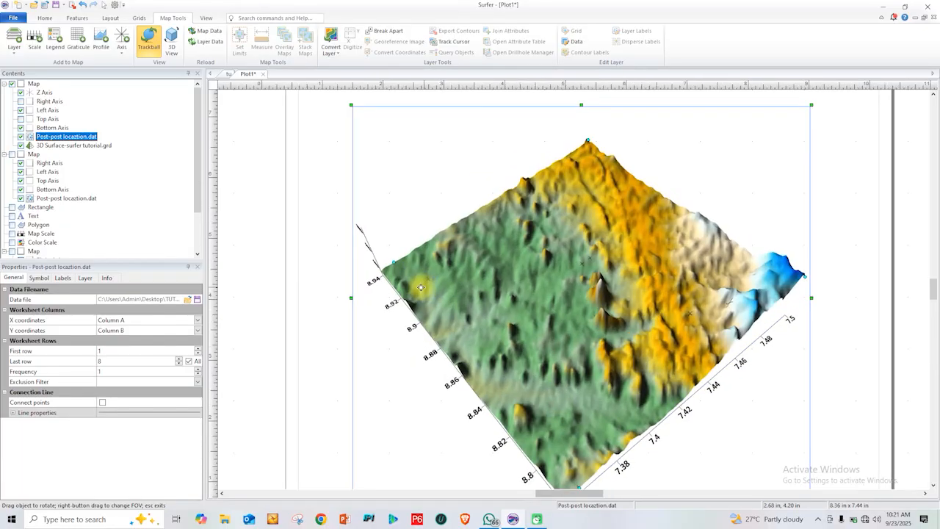
Change the marker of the 3D map's post layer to the solid circle, Symbol 12
scroll(423, 286, "up", 1)
scroll(421, 285, "up", 1)
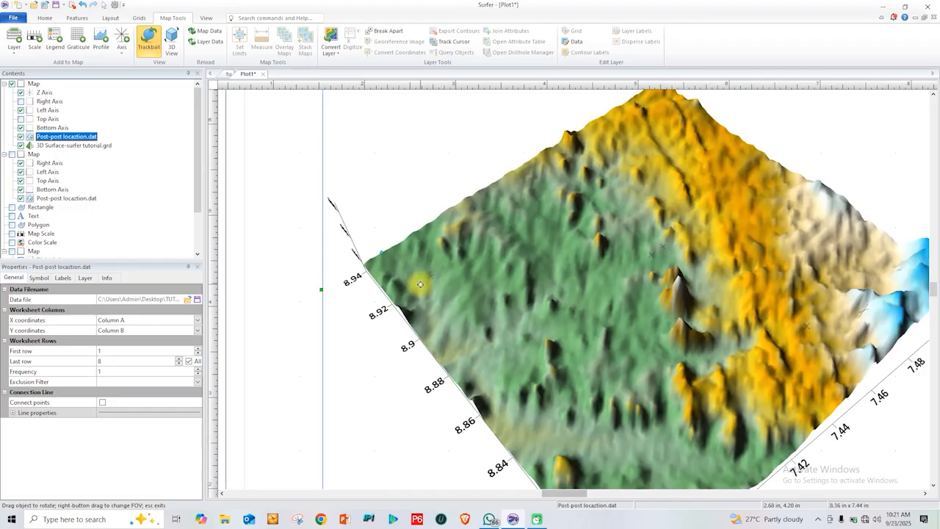
scroll(432, 280, "up", 1)
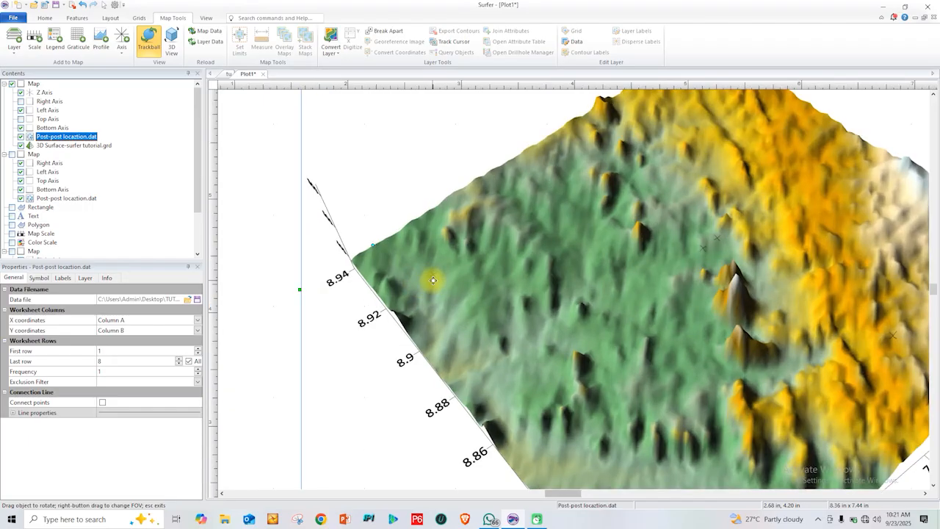
scroll(433, 280, "up", 1)
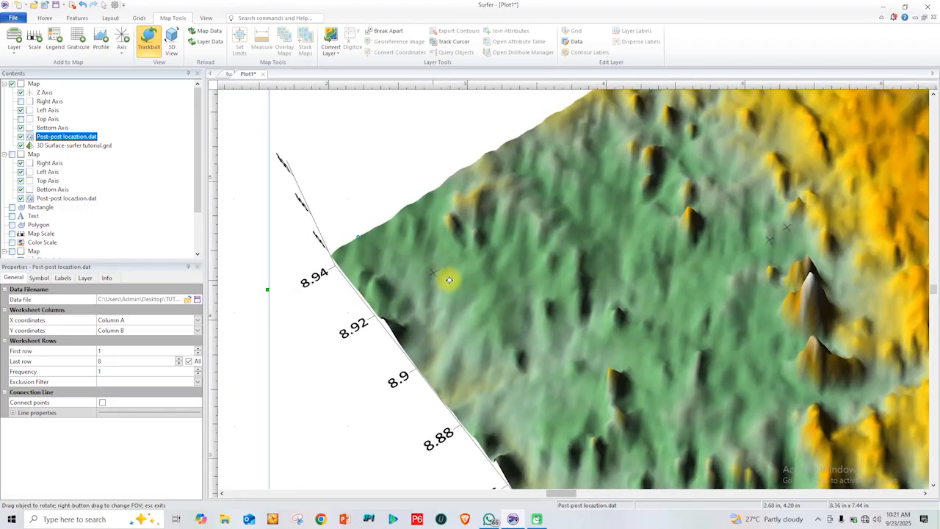
scroll(449, 279, "up", 1)
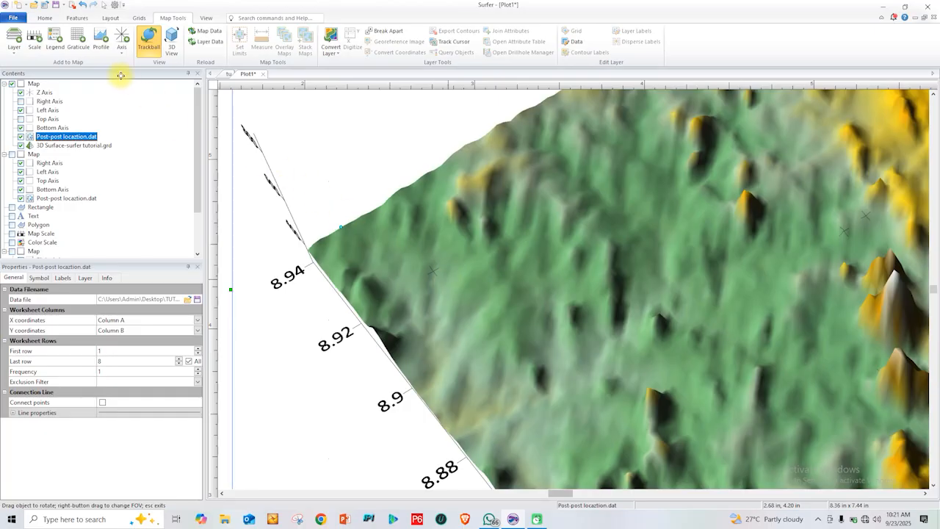
scroll(461, 213, "up", 1)
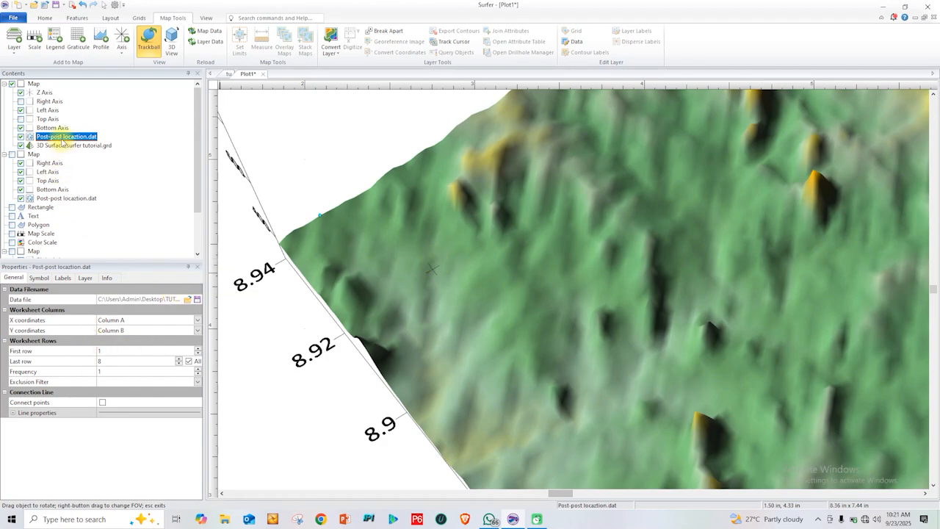
left_click(39, 278)
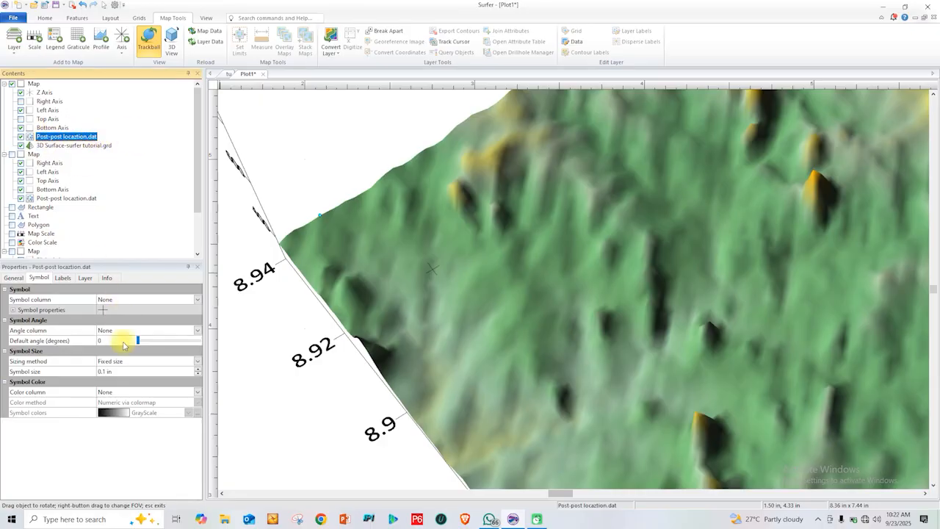
left_click(114, 309)
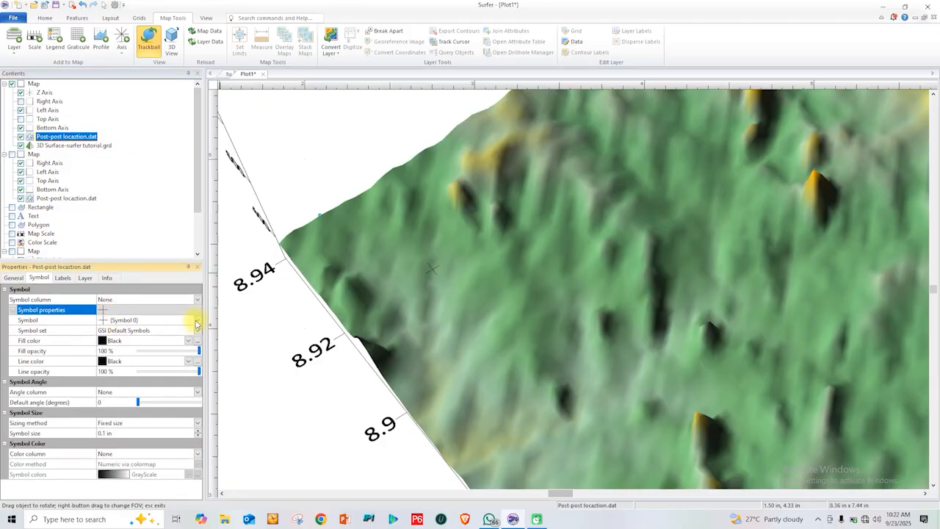
left_click(197, 324)
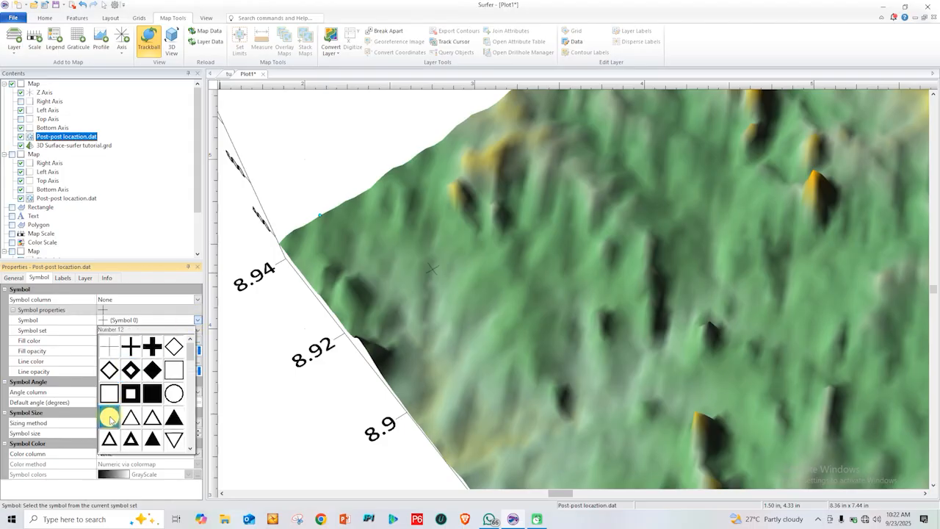
left_click(127, 382)
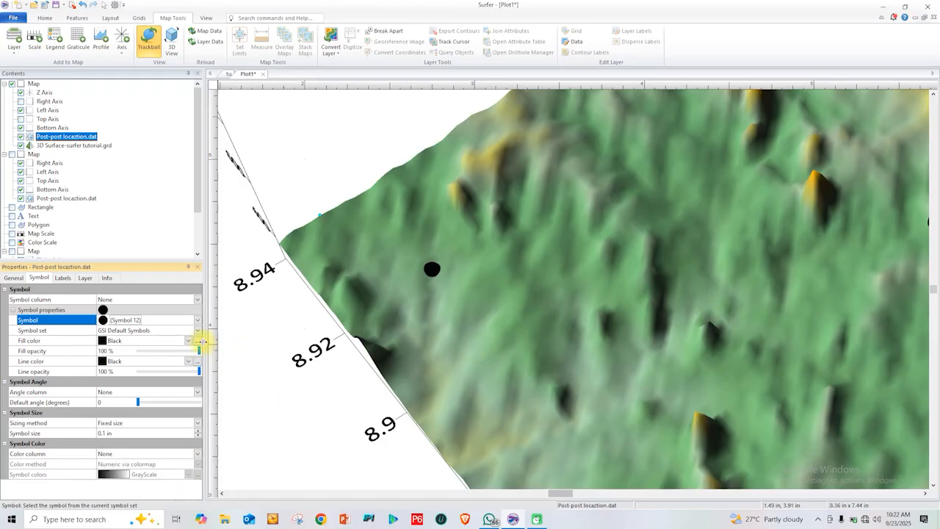
Label the post points on the 3D surface with the place names from worksheet Column C: anambra
left_click(64, 279)
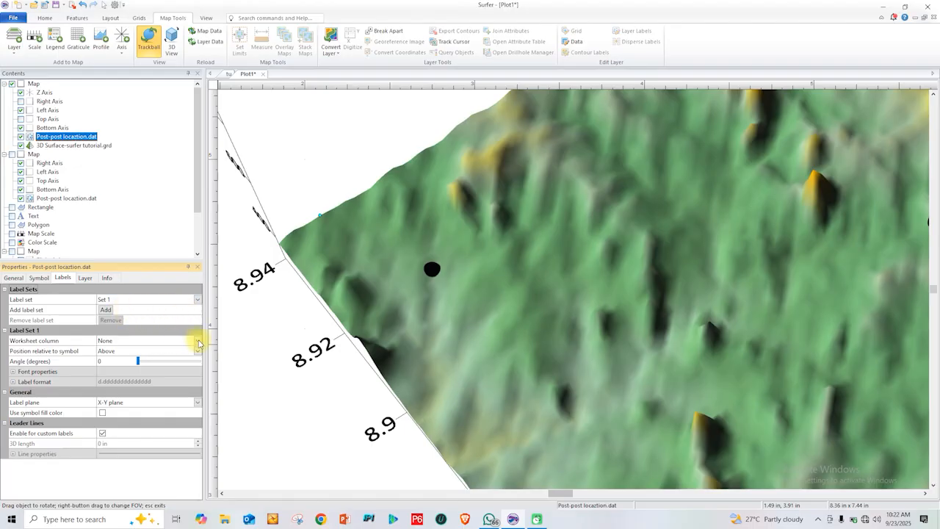
left_click(199, 340)
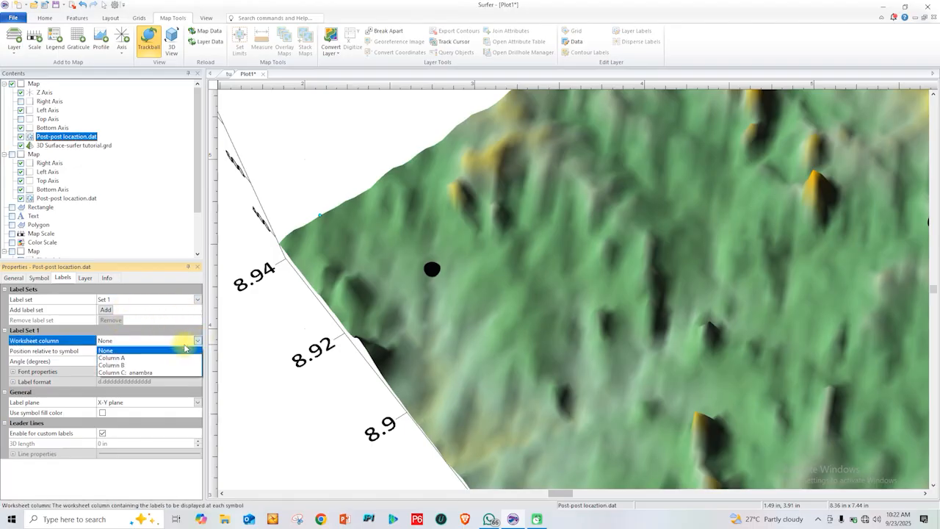
left_click(134, 375)
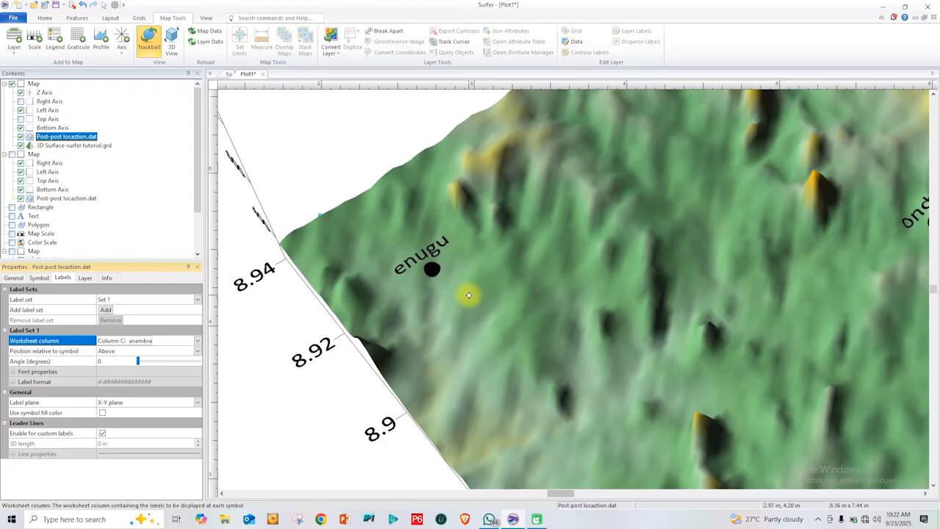
left_click(139, 360)
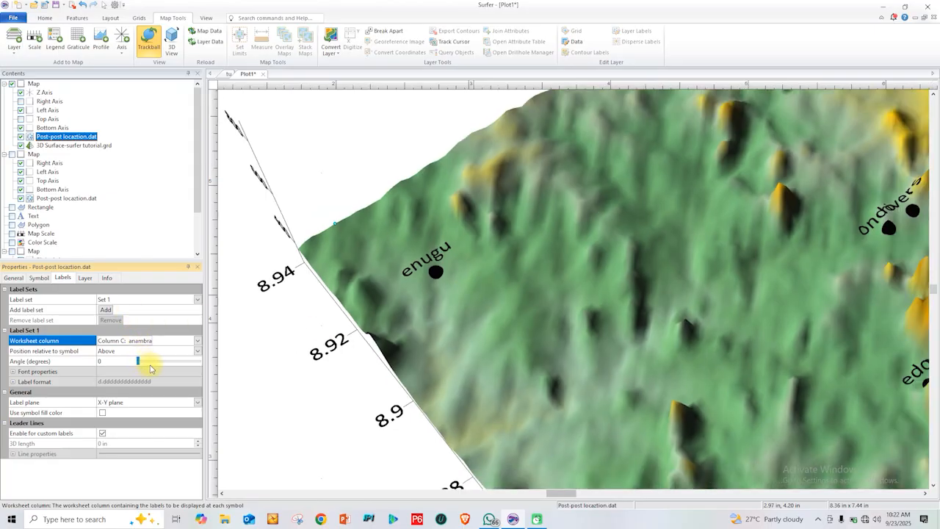
left_click(198, 352)
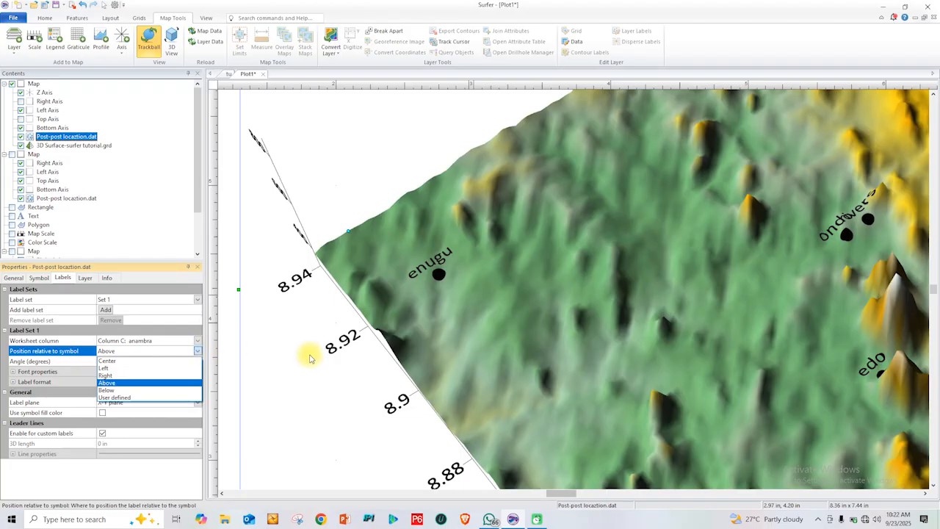
left_click(279, 354)
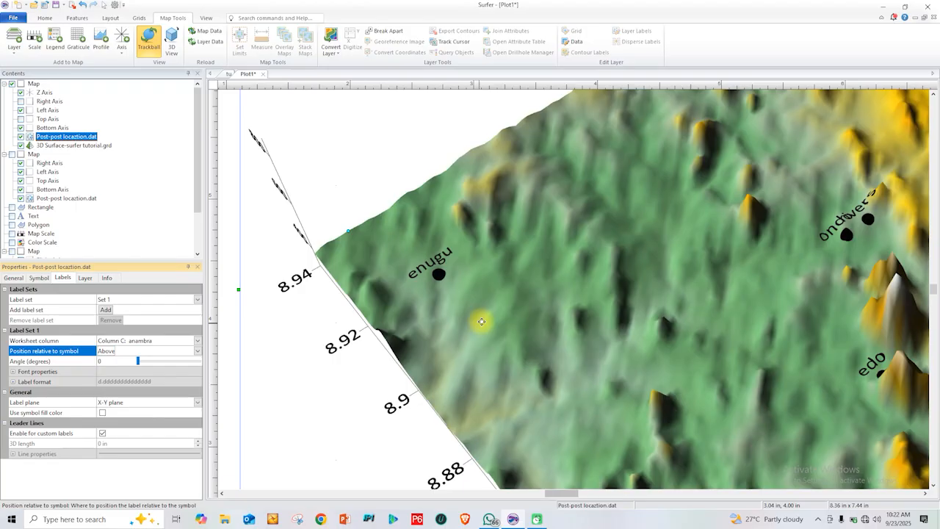
scroll(481, 322, "down", 2)
scroll(483, 324, "down", 2)
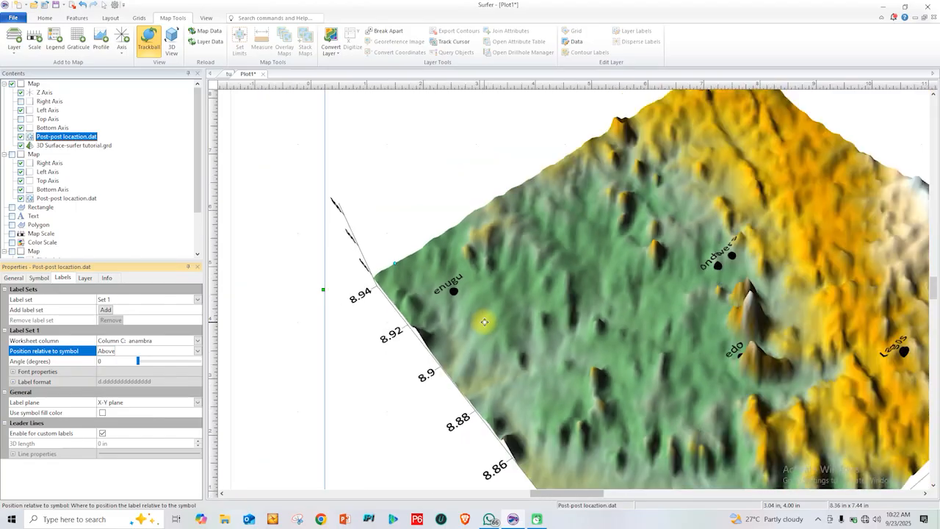
scroll(485, 321, "down", 2)
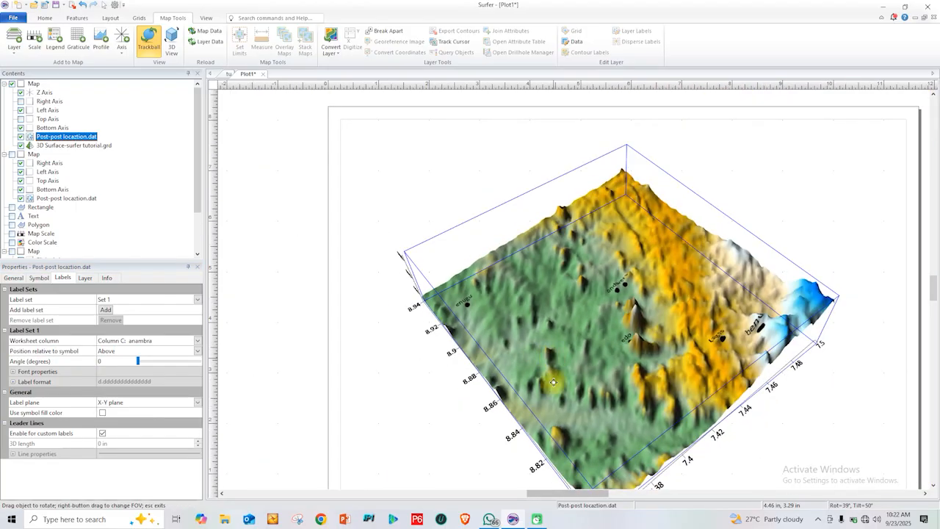
Rotate the 3D surface map with the Trackball to a lower tilt, swinging its front corner to the right
left_click_drag(558, 422, 404, 325)
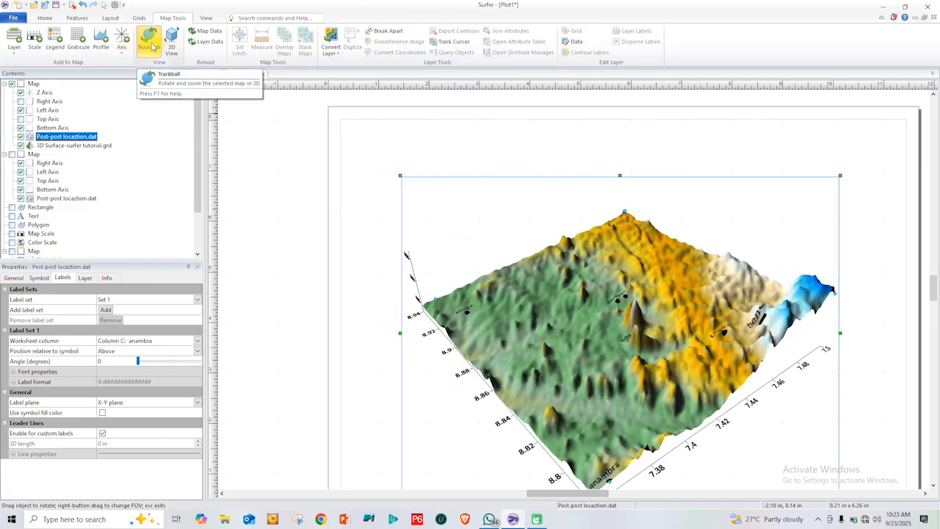
left_click_drag(592, 406, 476, 343)
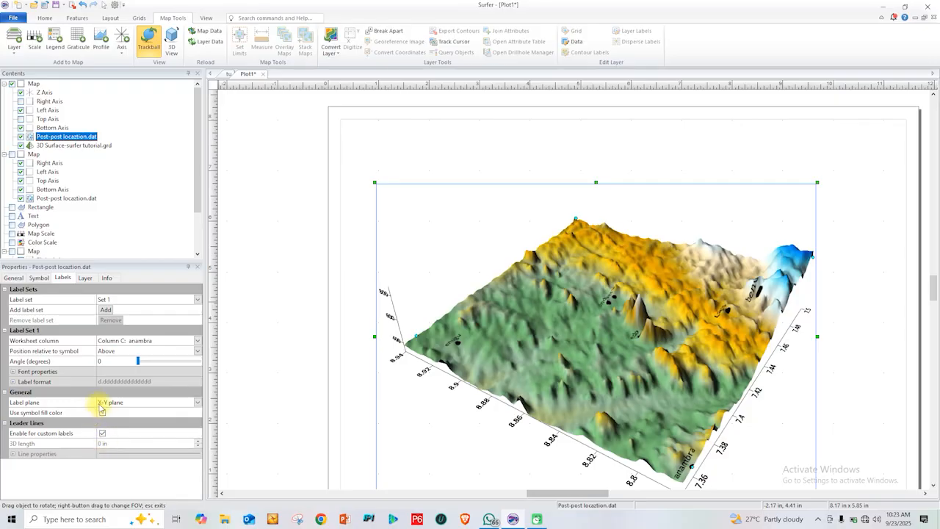
Try the Screen label plane for the post labels and restore the X-Y plane
left_click(197, 402)
left_click(158, 420)
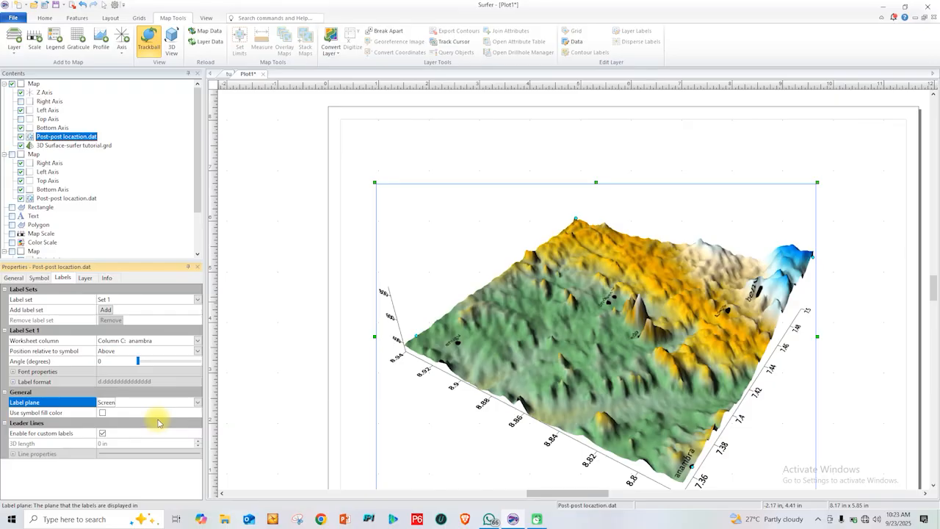
left_click(195, 402)
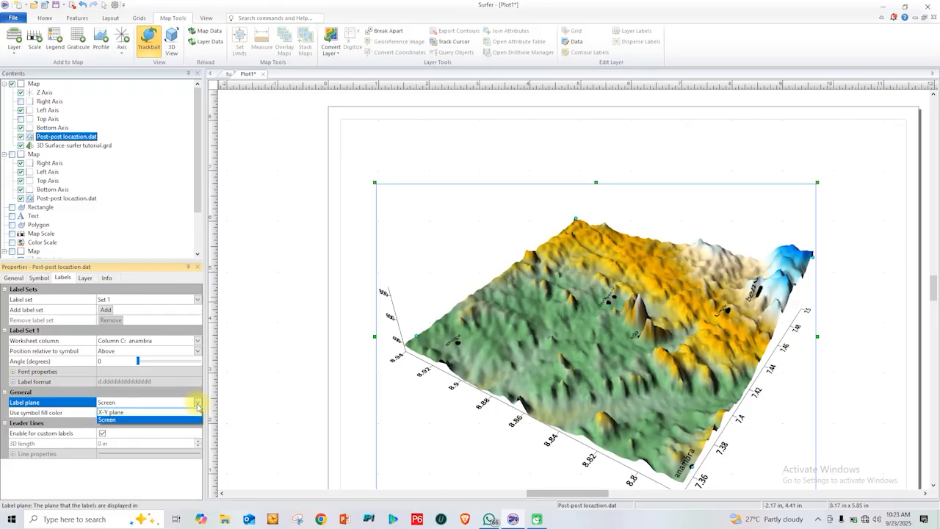
left_click(176, 414)
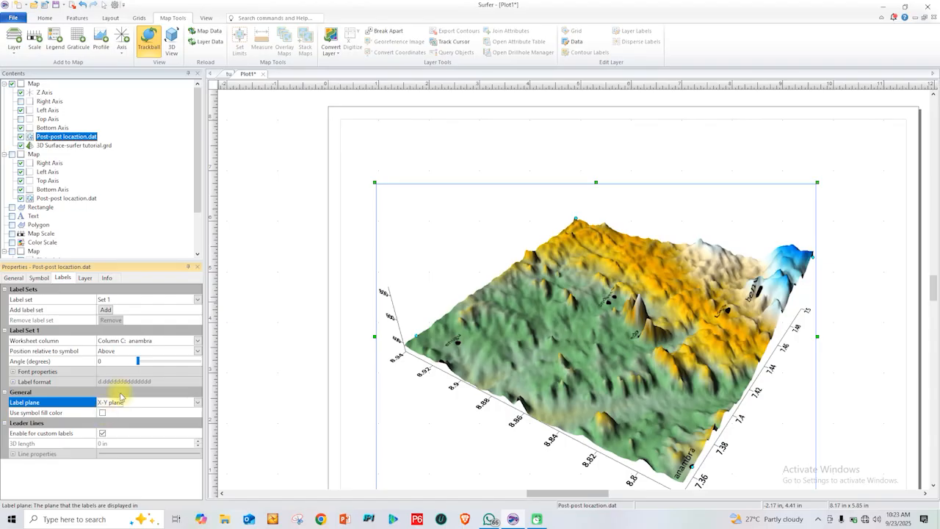
Try a 170-degree angle and the Center position for the post labels, restoring 0 degrees and Above
left_click(151, 363)
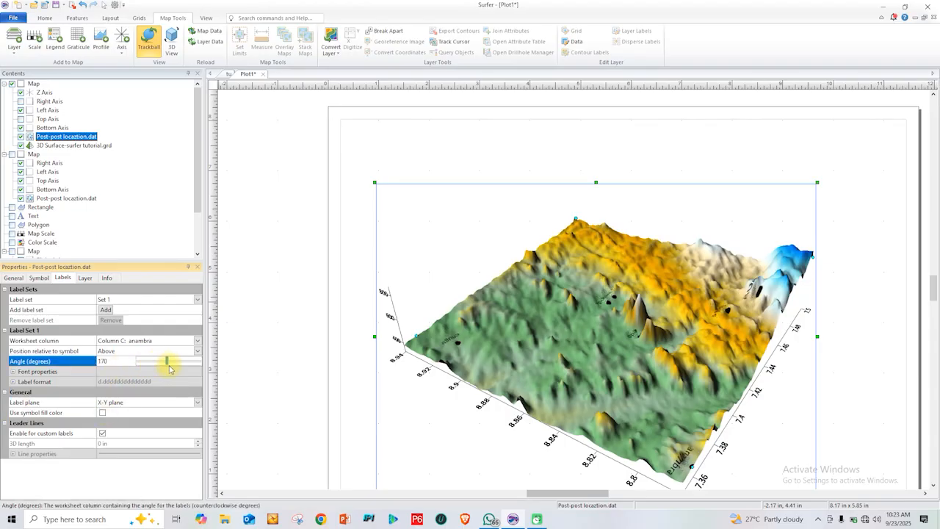
left_click_drag(166, 369, 137, 363)
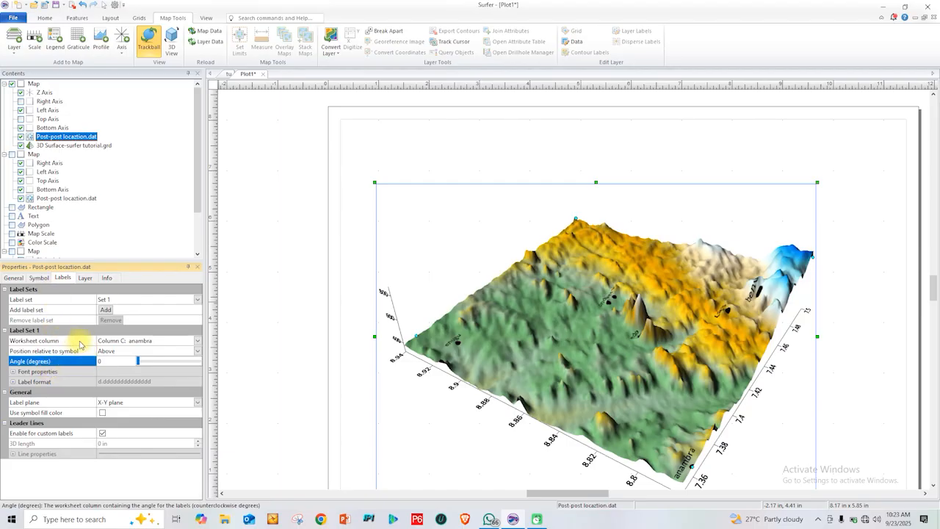
left_click(198, 351)
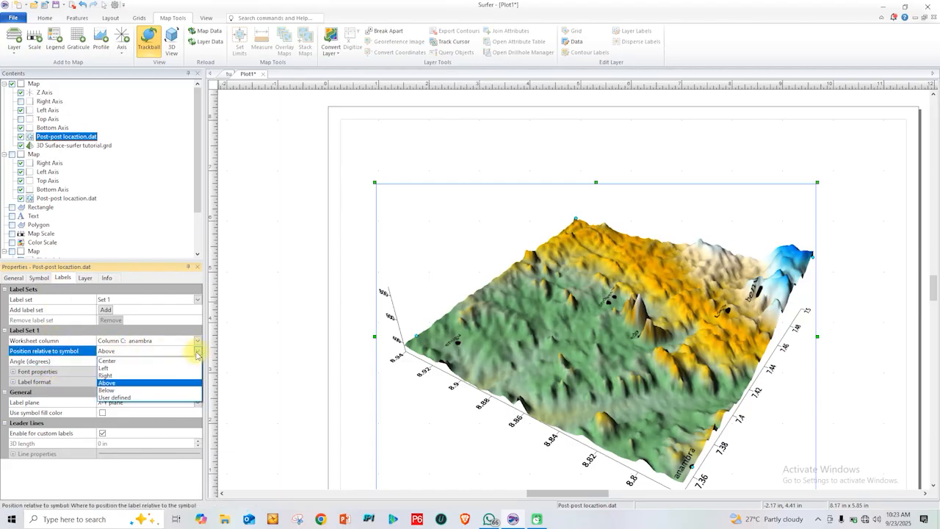
left_click(140, 360)
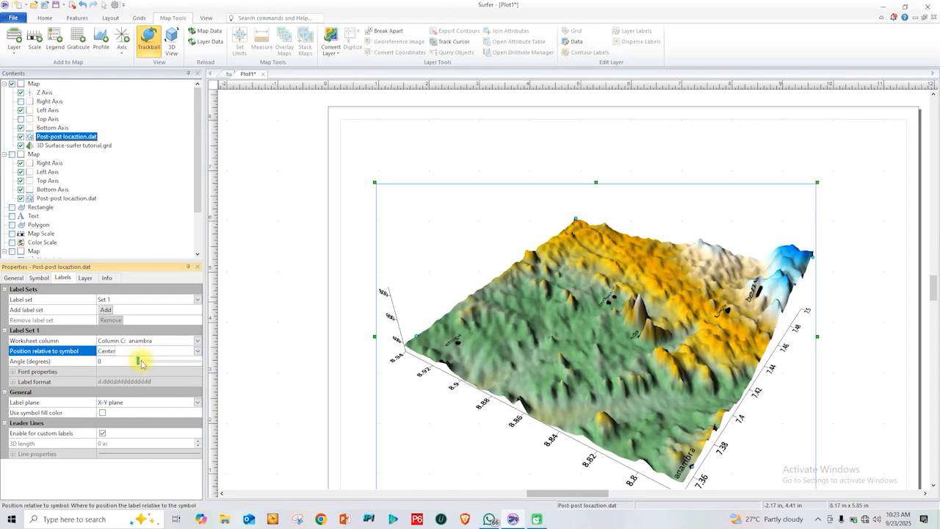
left_click(199, 353)
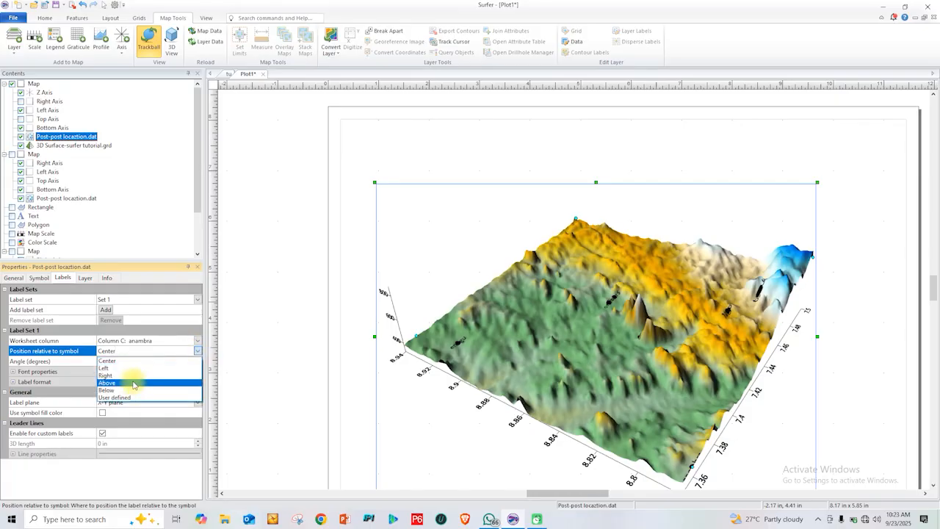
left_click(134, 383)
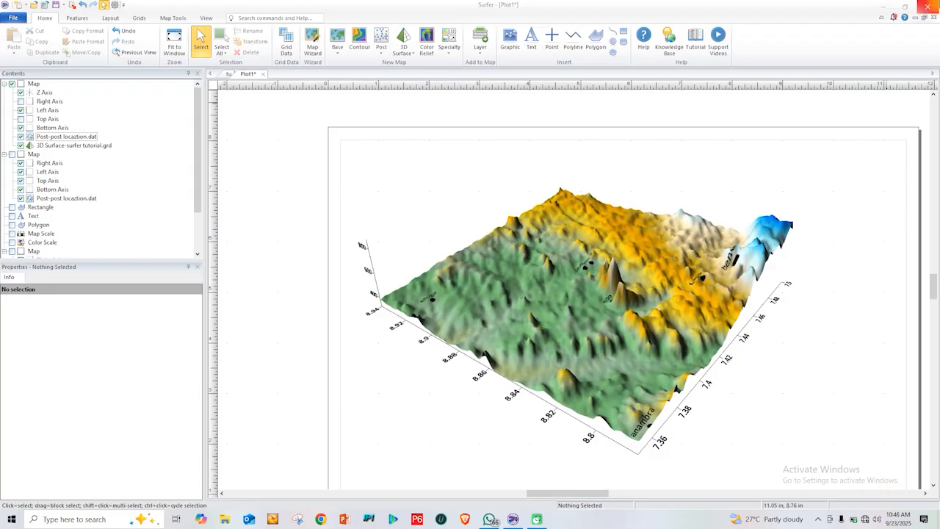
left_click(480, 46)
left_click(536, 8)
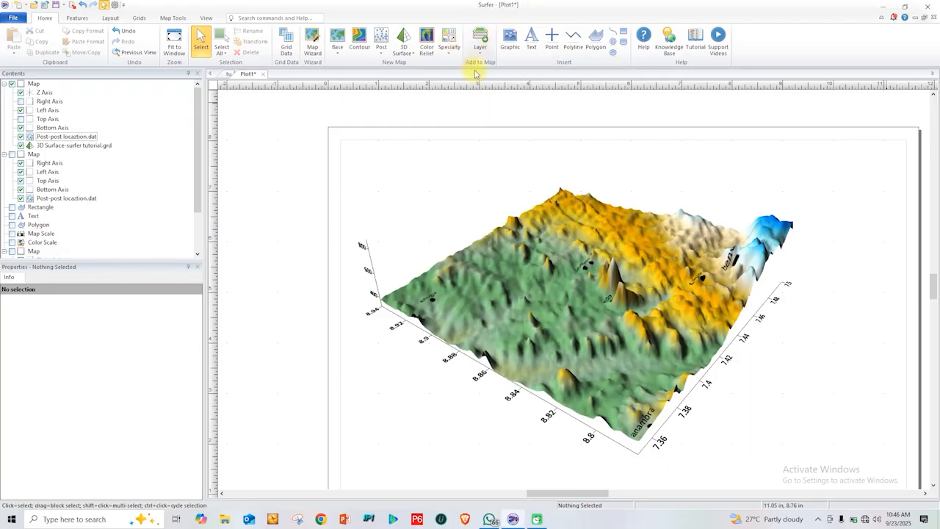
left_click(404, 46)
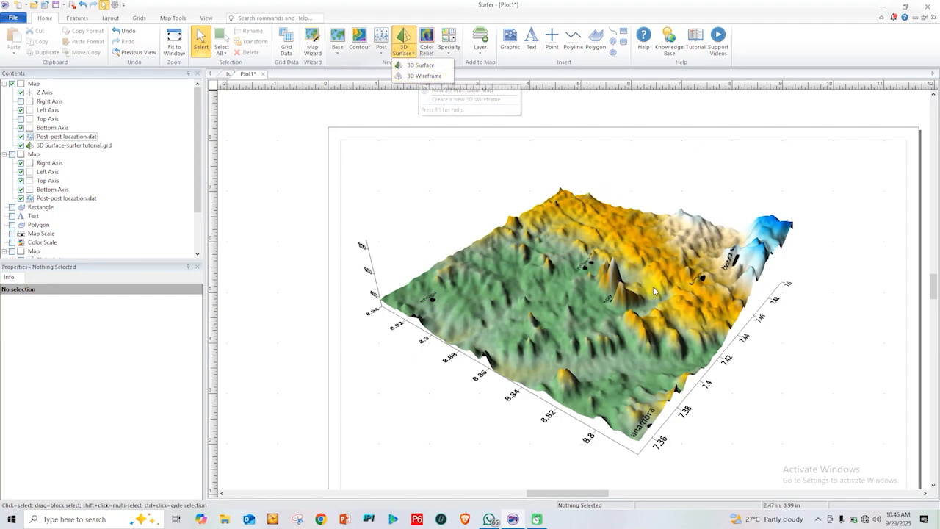
left_click(415, 76)
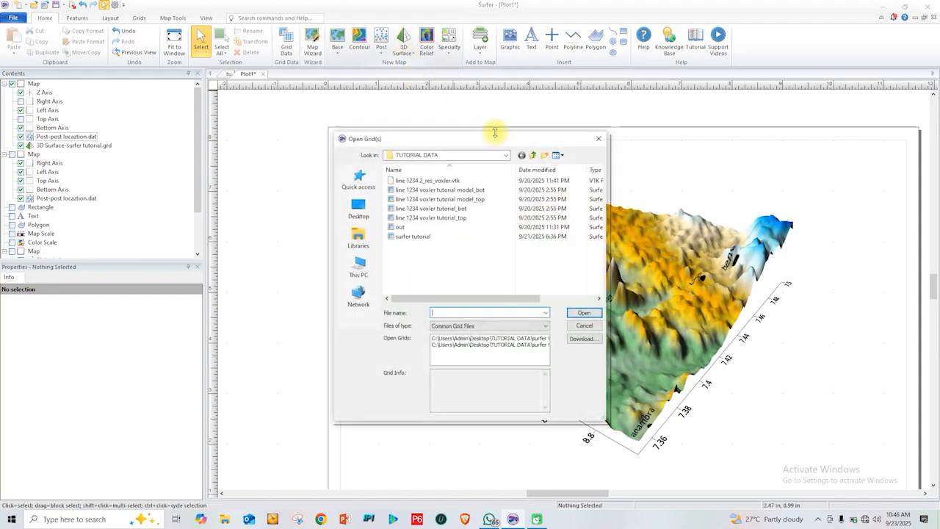
left_click(599, 135)
Create a color relief map from the surfer tutorial grid, shift it on the page, and undo both changes
left_click(427, 45)
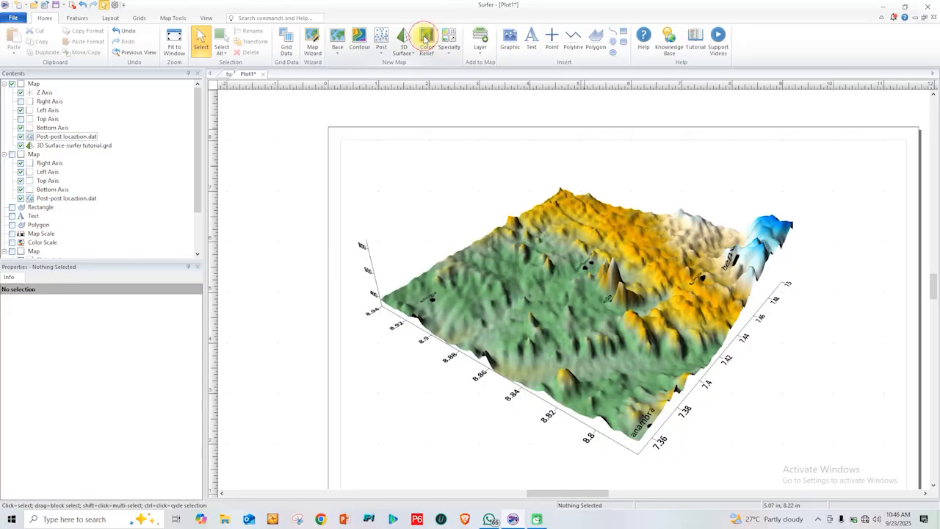
double_click(415, 236)
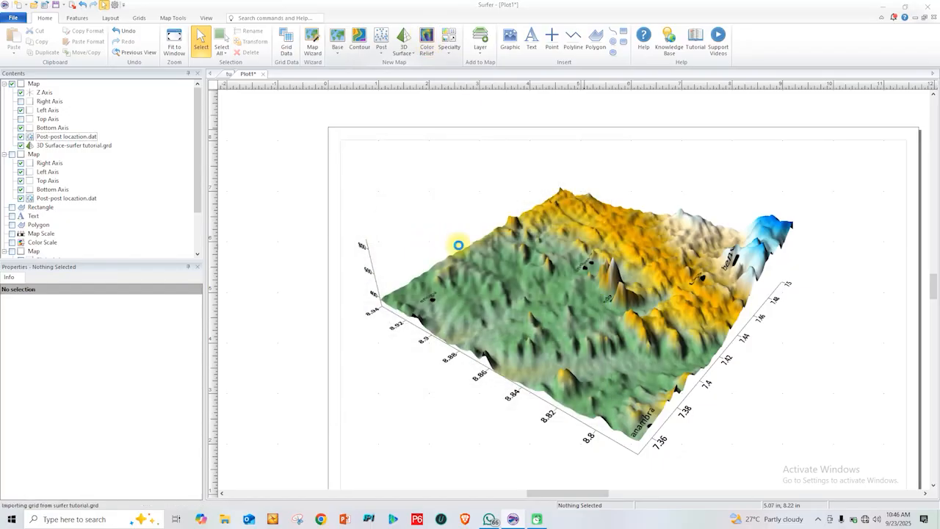
left_click_drag(586, 277, 519, 269)
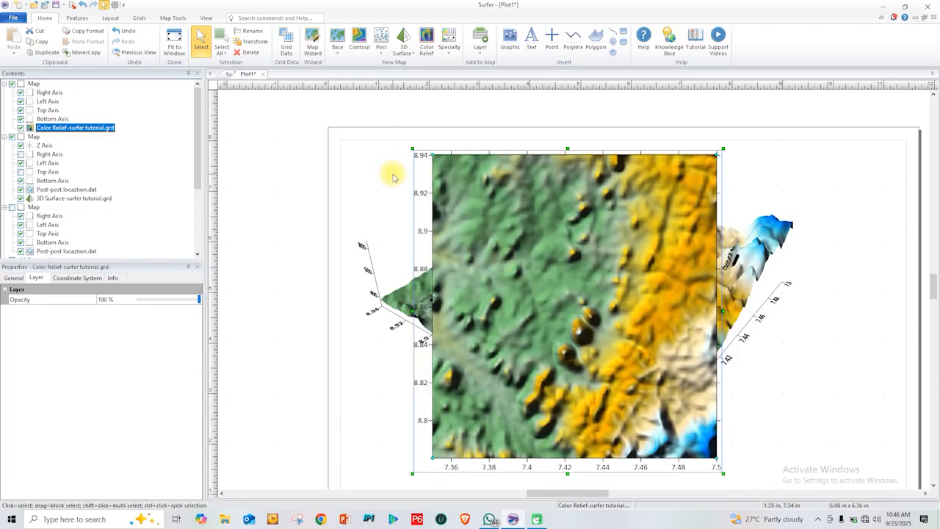
key("ctrl+z")
key("ctrl+z")
key("ctrl+z")
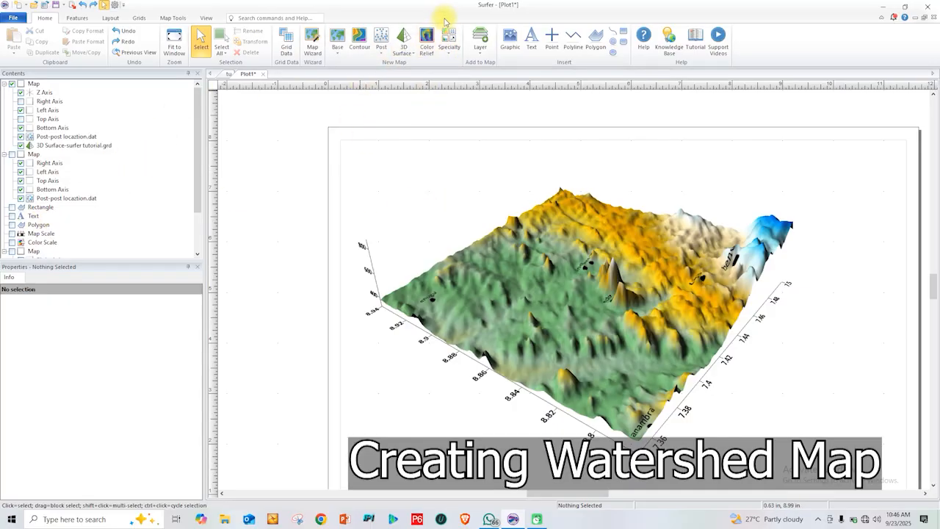
Create a new watershed map from the surfer tutorial grid in TUTORIAL DATA
left_click(451, 47)
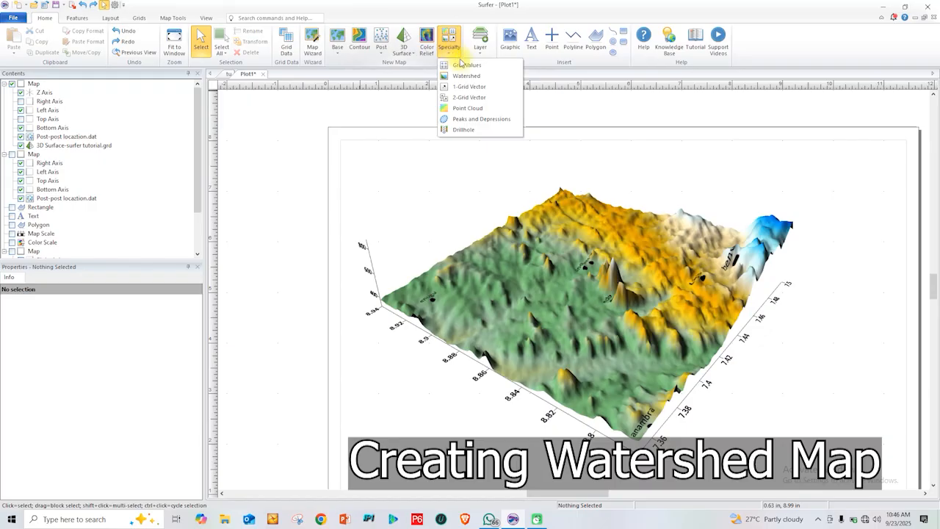
left_click(491, 233)
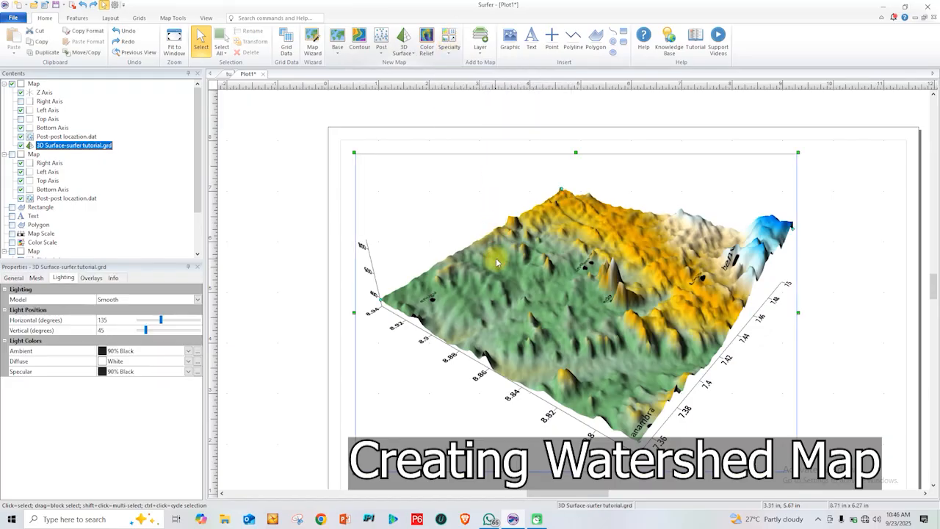
left_click(471, 77)
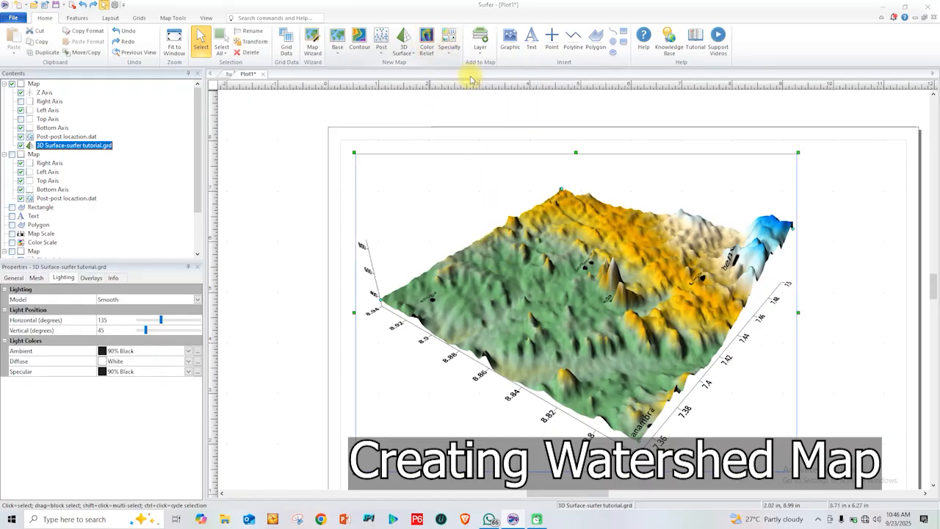
left_click(445, 235)
left_click(584, 313)
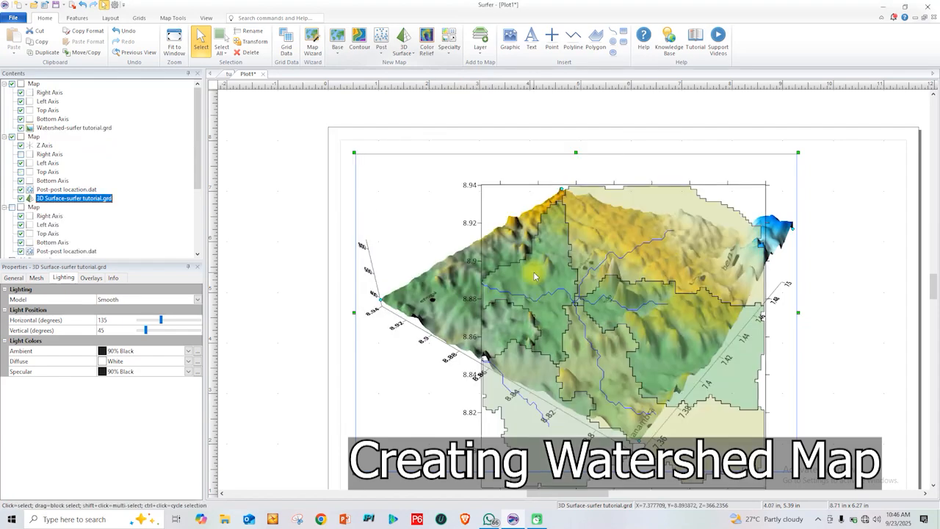
Separate the two maps by moving the 3D surface map partly off the page's left edge and the watershed map up and right
left_click_drag(583, 206, 467, 183)
left_click_drag(341, 293, 312, 286)
left_click_drag(389, 289, 267, 281)
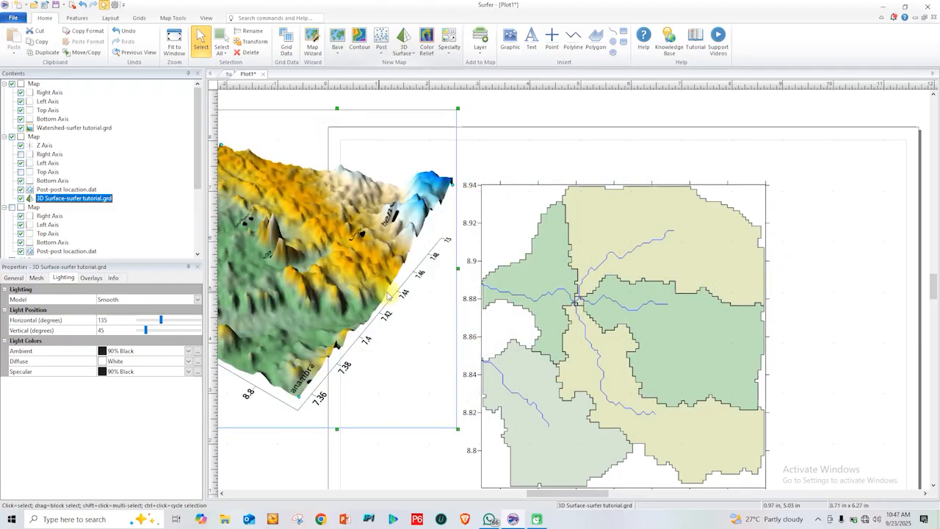
left_click_drag(623, 274, 667, 271)
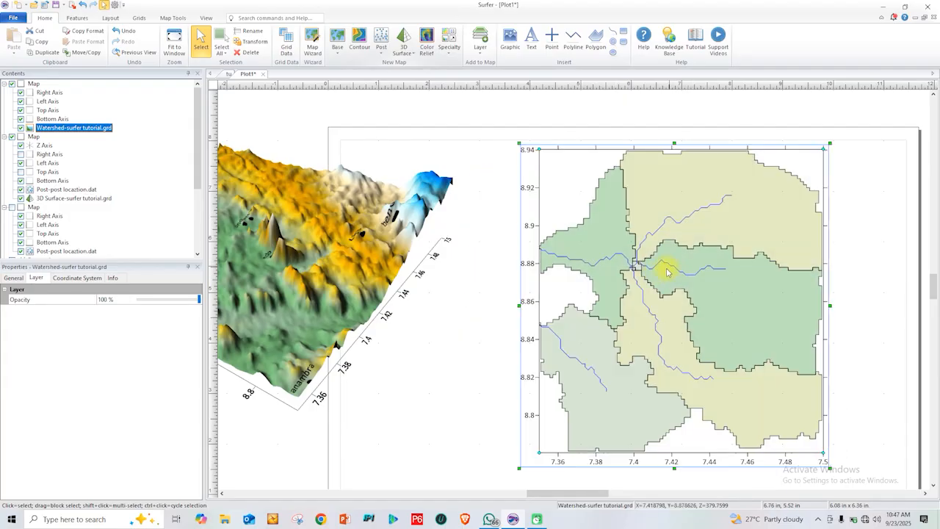
Try File as the watershed layer's pour point source and restore Stream intersections
right_click(594, 209)
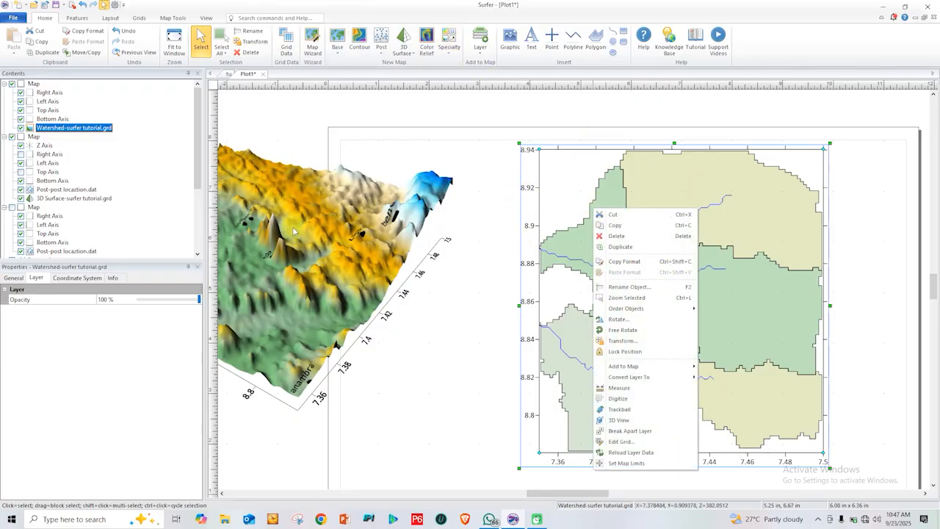
left_click(47, 128)
left_click(22, 278)
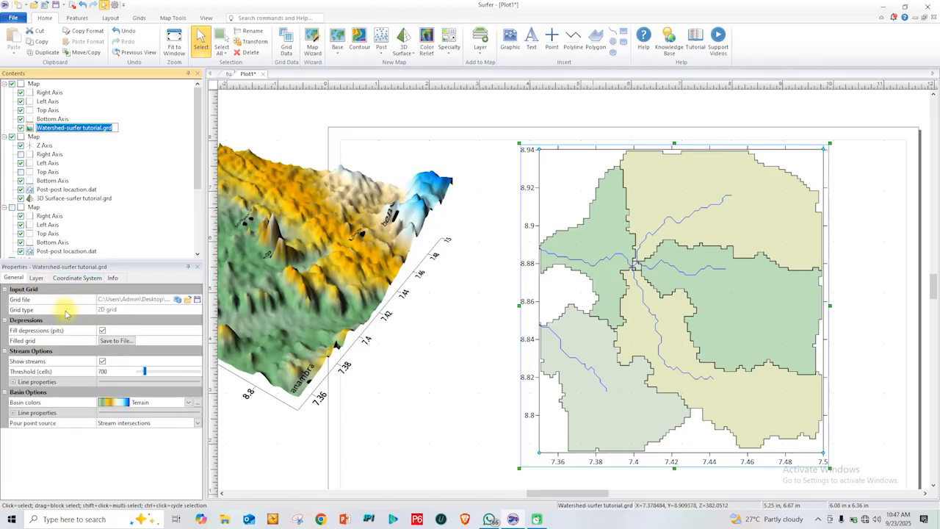
left_click(202, 423)
left_click(142, 451)
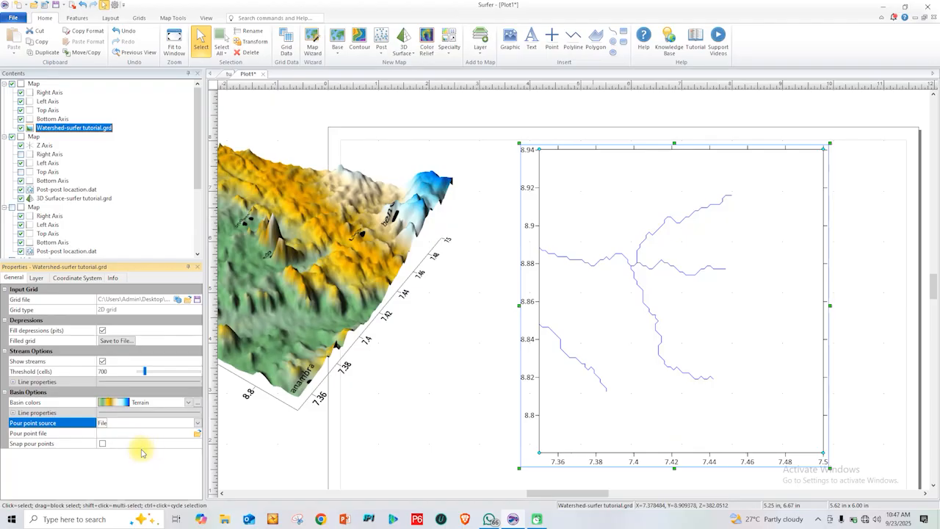
left_click(197, 423)
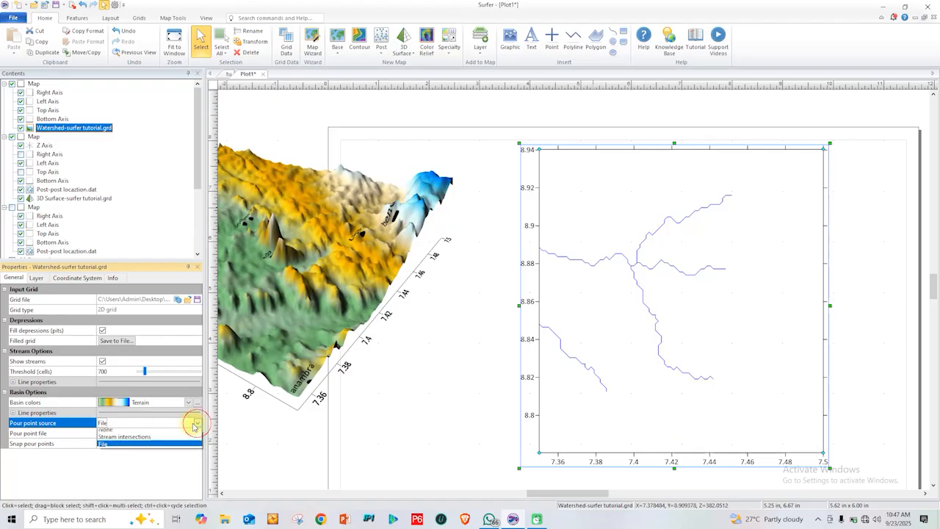
left_click(134, 440)
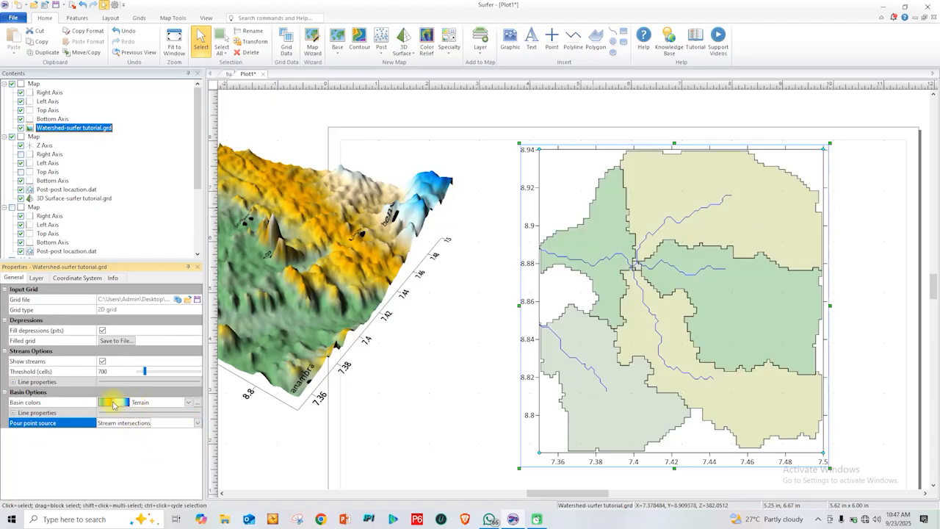
Set the watershed layer's stream threshold to 541 cells
mouse_move(145, 373)
left_mouse_down()
mouse_move(135, 381)
mouse_move(144, 384)
left_mouse_up()
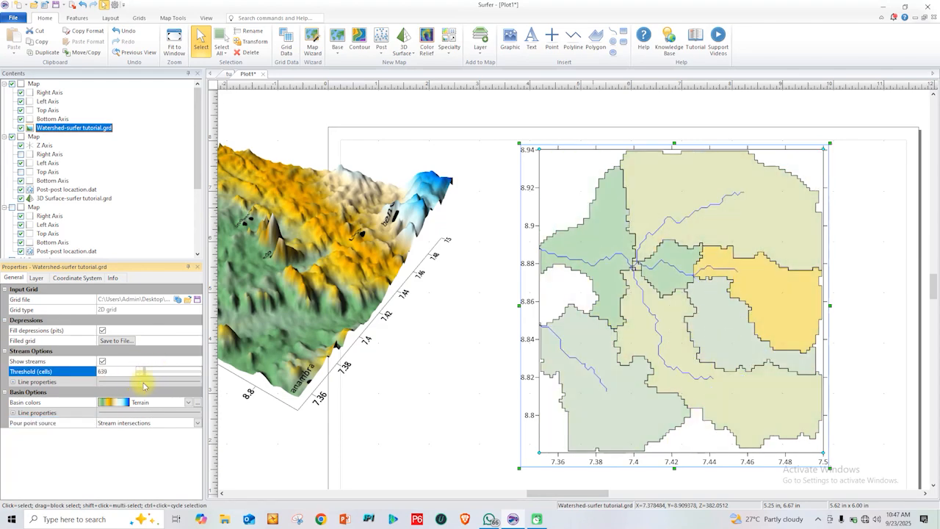
Review the 3D map's post label settings and the watershed layer's layer, coordinate system, info and stream options
left_click(302, 271)
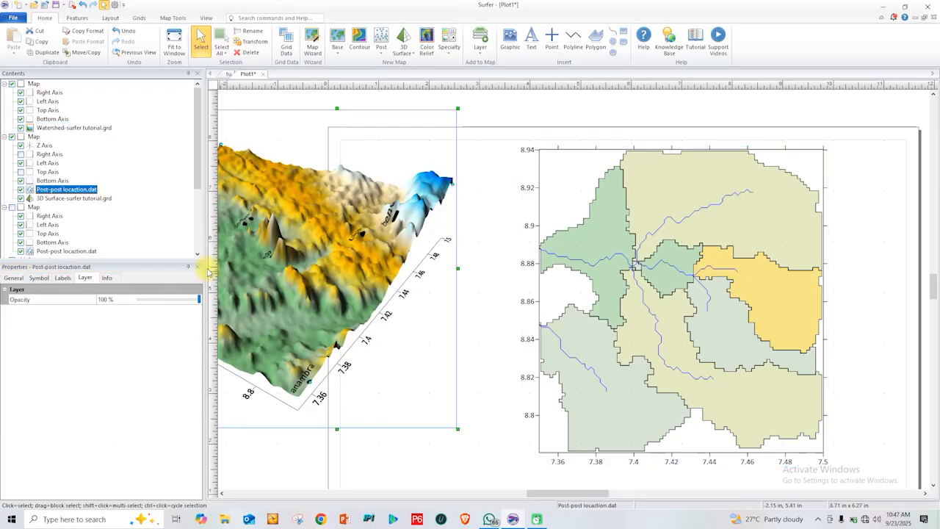
left_click(63, 277)
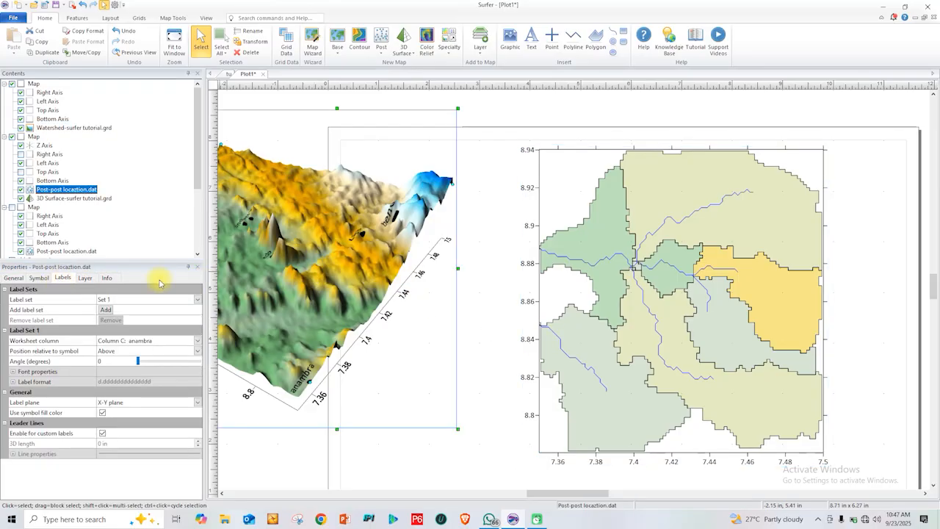
left_click(565, 252)
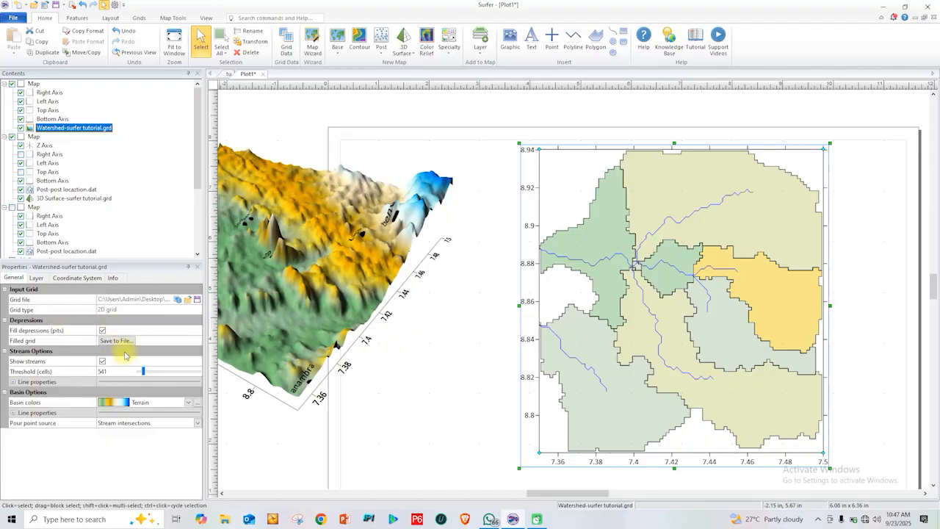
left_click(38, 278)
left_click(77, 277)
left_click(113, 278)
left_click(12, 278)
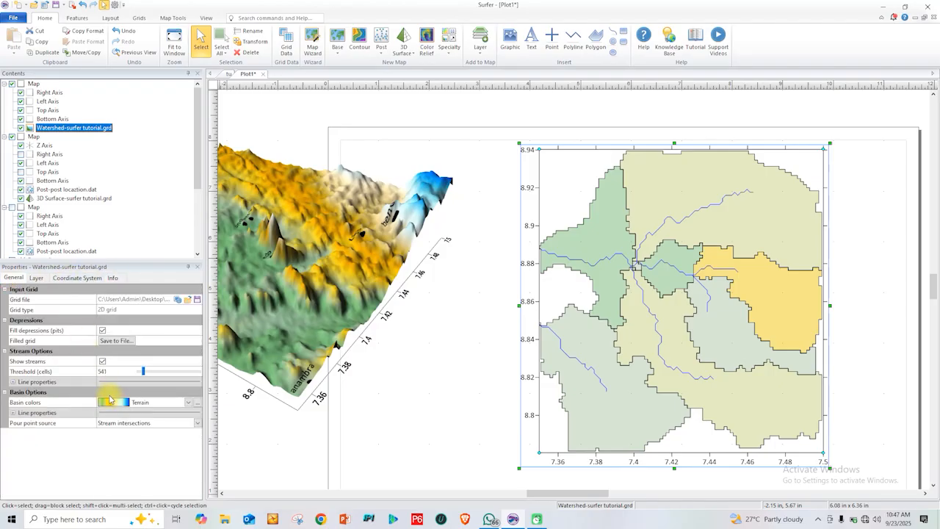
left_click(102, 361)
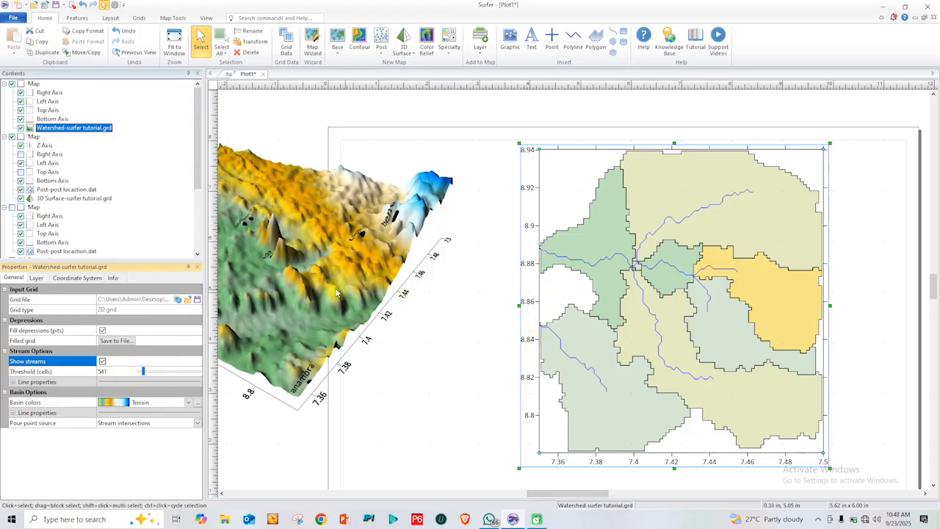
Set the watershed layer's stream threshold to 590 cells
left_click(142, 374)
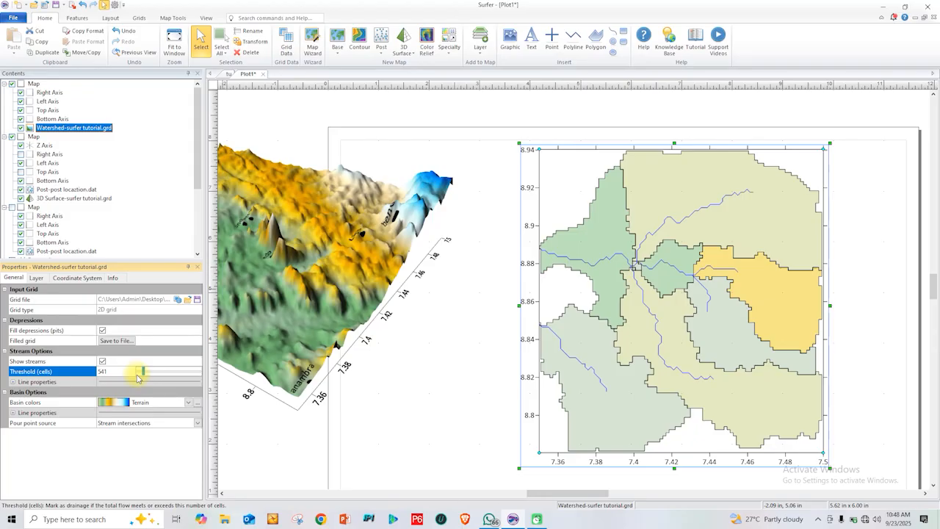
left_click_drag(139, 374, 145, 379)
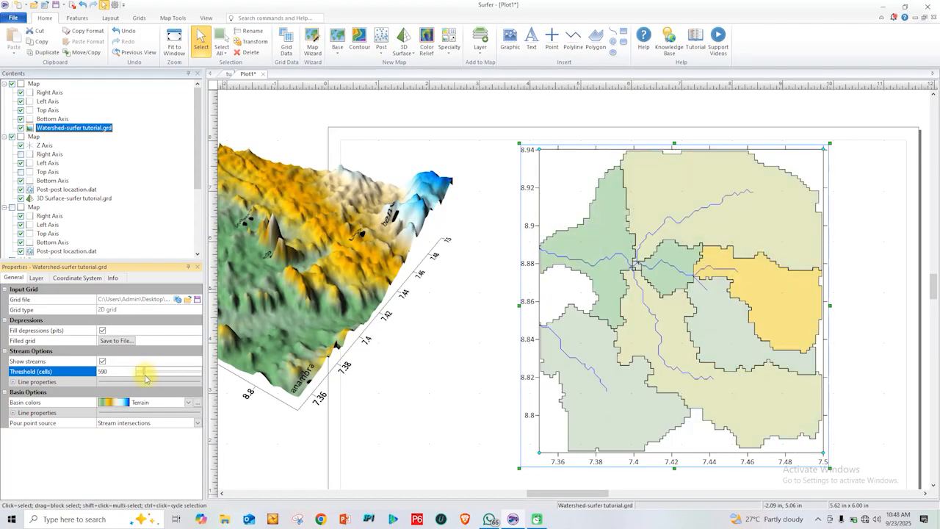
Create a color relief map from the surfer tutorial grid and place it beside the watershed map, over the 3D surface map
left_click(294, 259)
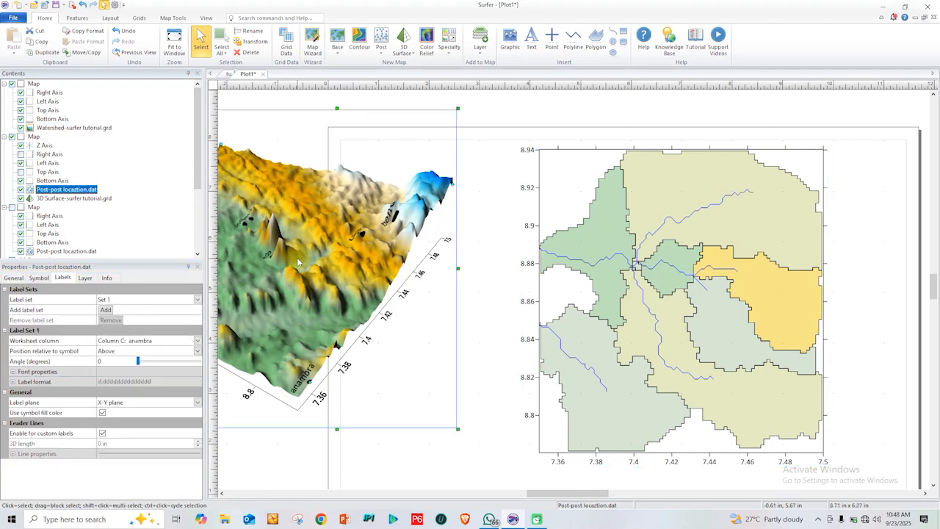
left_click(426, 48)
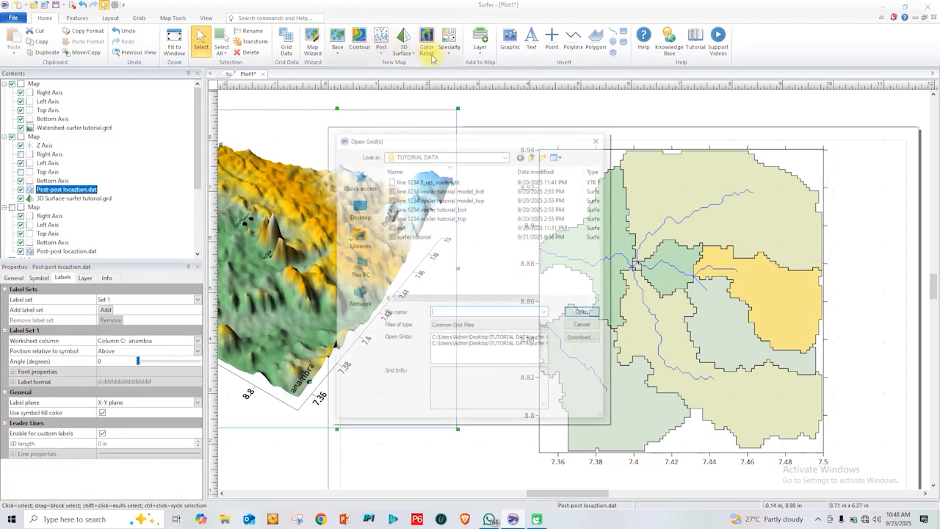
left_click(419, 236)
double_click(419, 235)
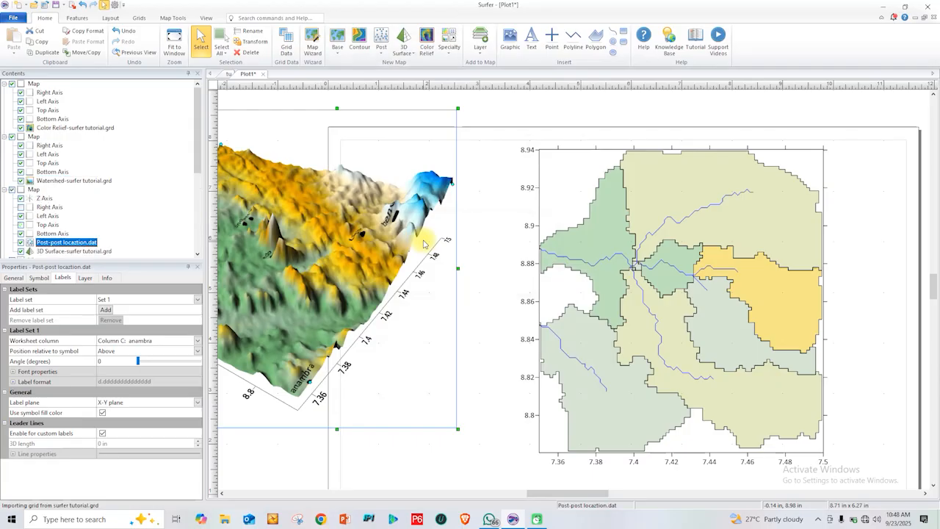
left_click_drag(391, 254, 257, 233)
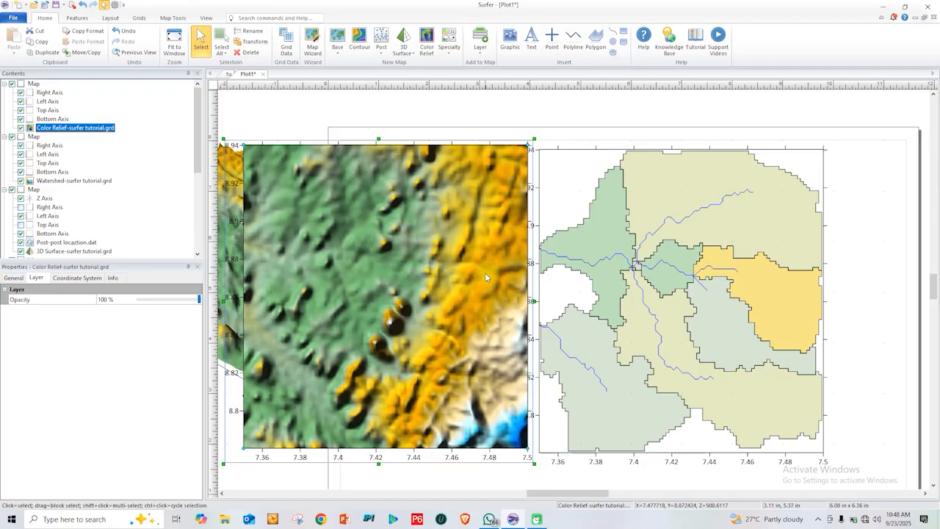
Add a legend for the color relief layer and move its map down and to the left, clear of the watershed map
right_click(62, 127)
mouse_move(136, 288)
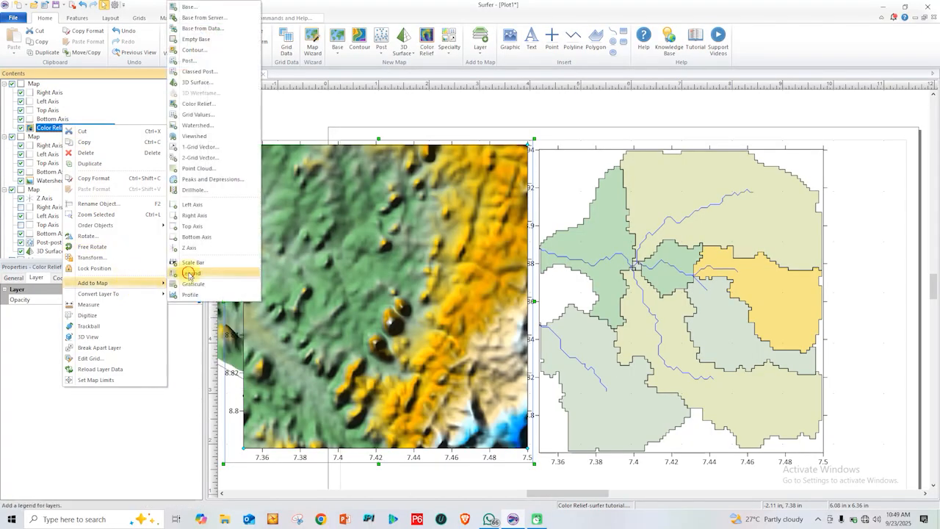
left_click(193, 274)
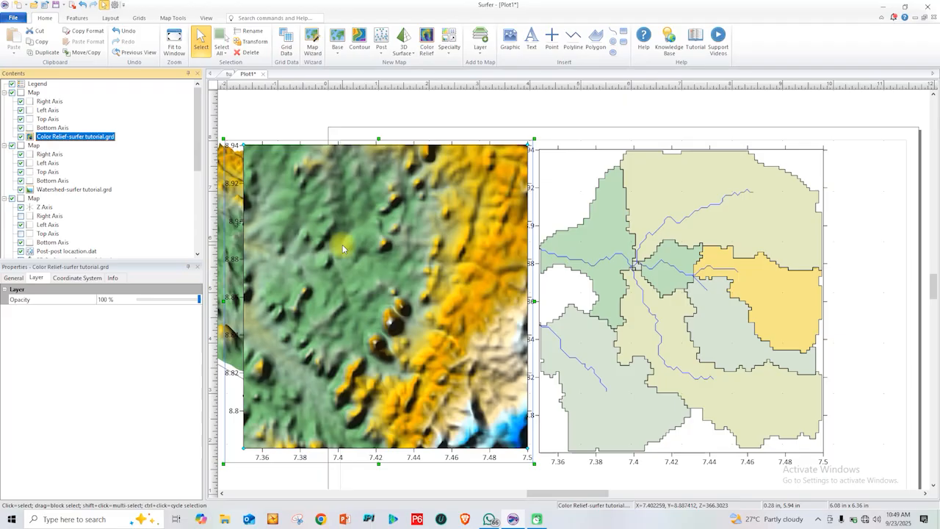
left_click_drag(387, 176, 354, 245)
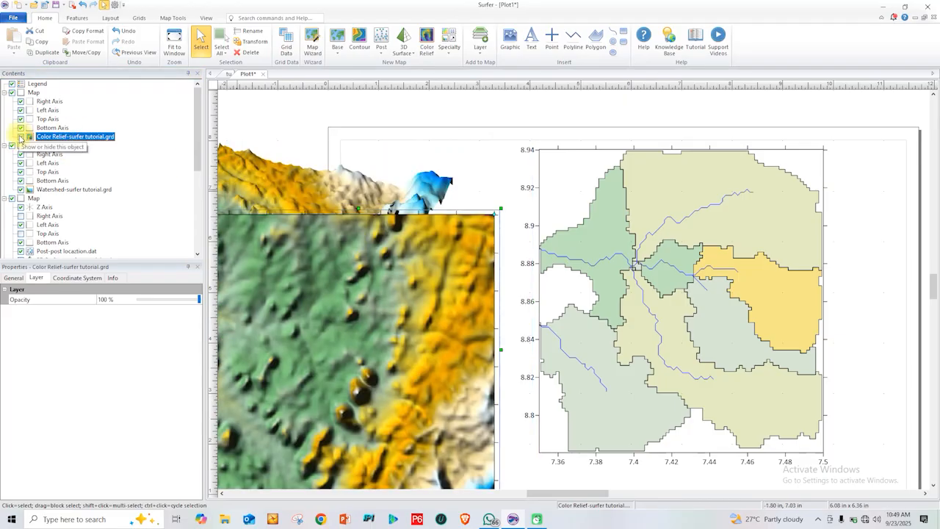
Hide the color relief layer and the whole 3D surface map
left_click(20, 137)
left_click(277, 191)
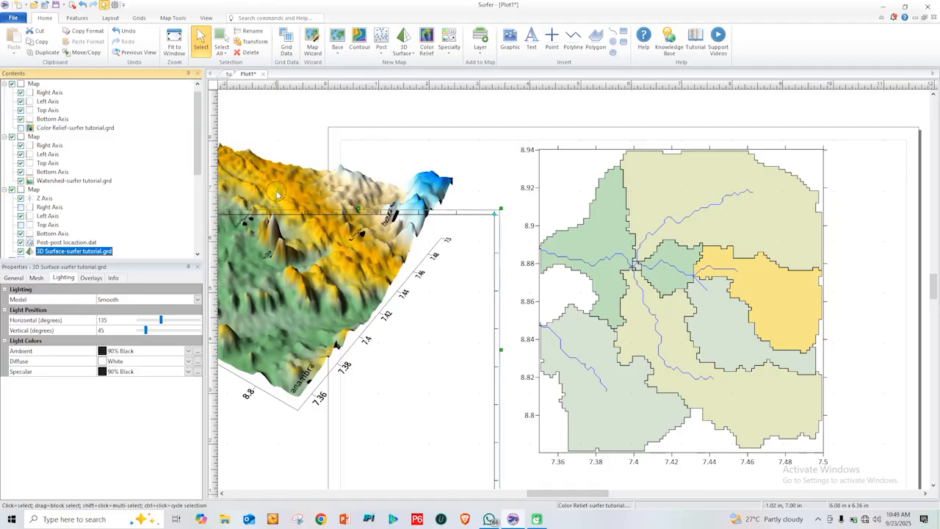
left_click(12, 191)
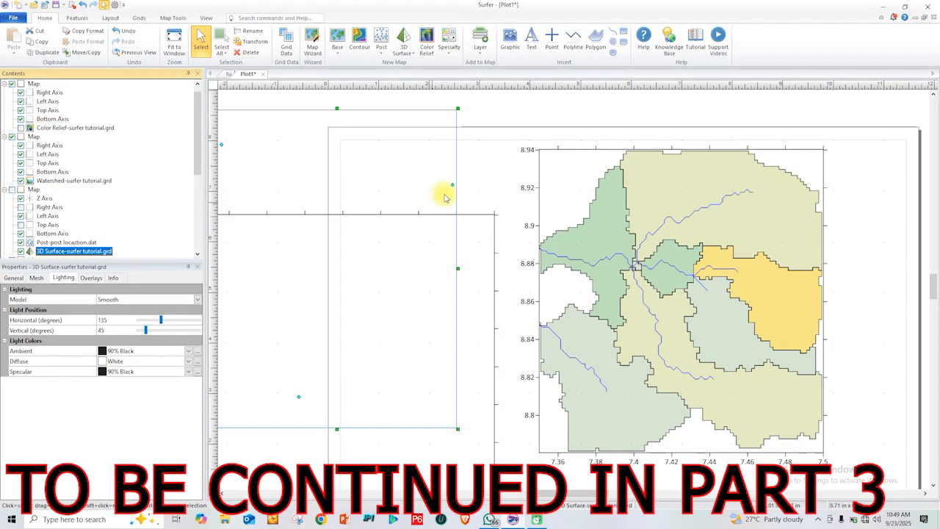
Hide the remaining color relief map frame and axes, and move the watershed map about 2.4 in left toward the page's middle
left_click(474, 183)
left_click(430, 214)
left_click(13, 85)
left_click(373, 185)
left_click_drag(678, 246, 558, 252)
Open the choices of layers, axes and other elements that can be added to the watershed map
scroll(165, 197, "down", 2)
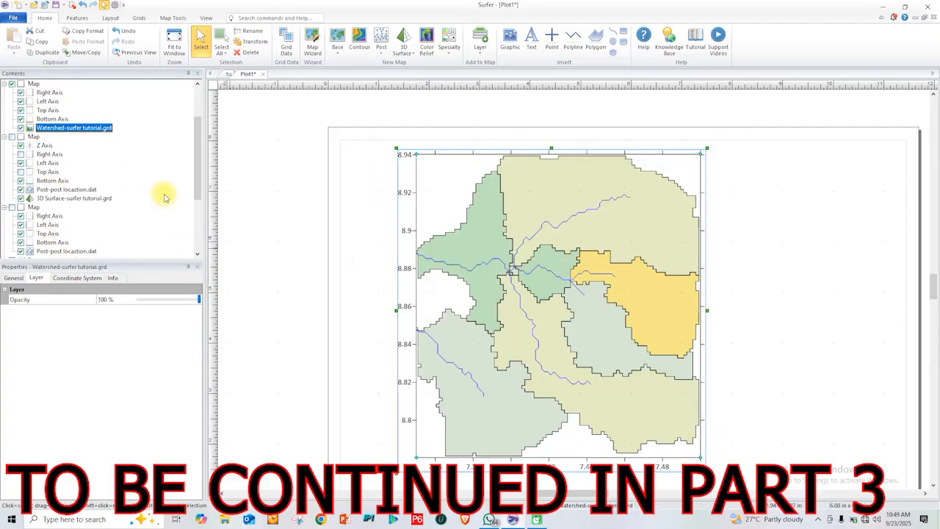
scroll(195, 183, "up", 3)
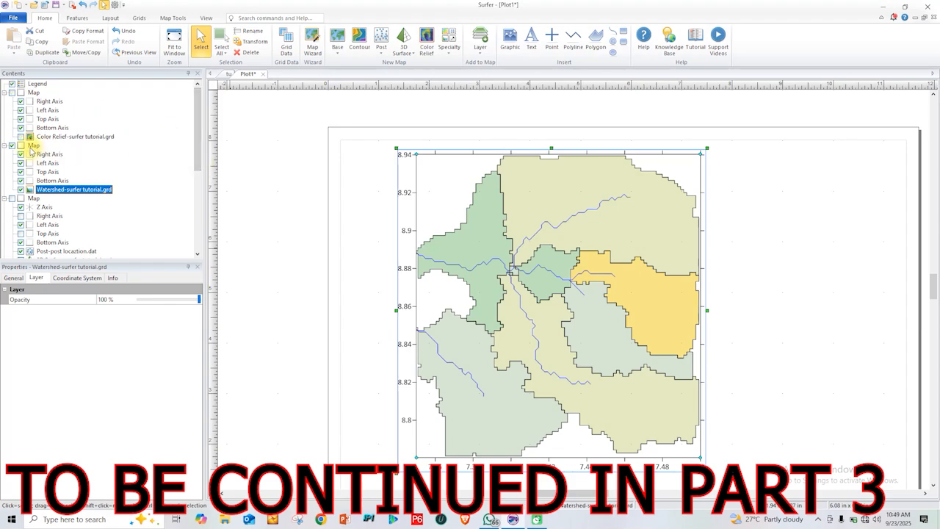
right_click(71, 189)
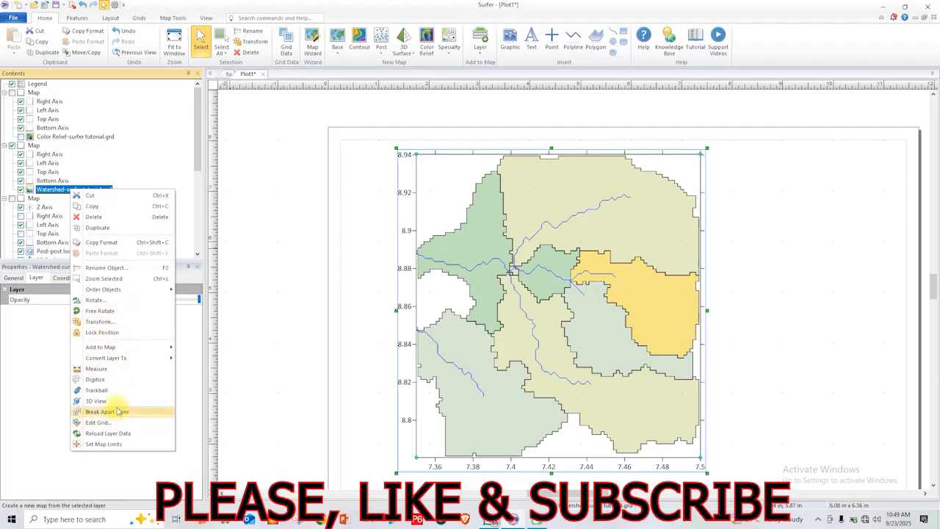
left_click(153, 350)
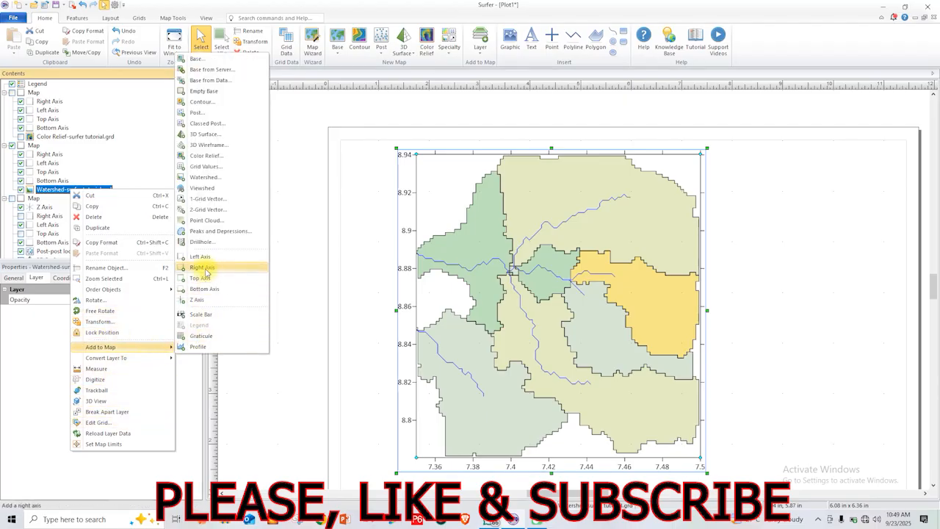